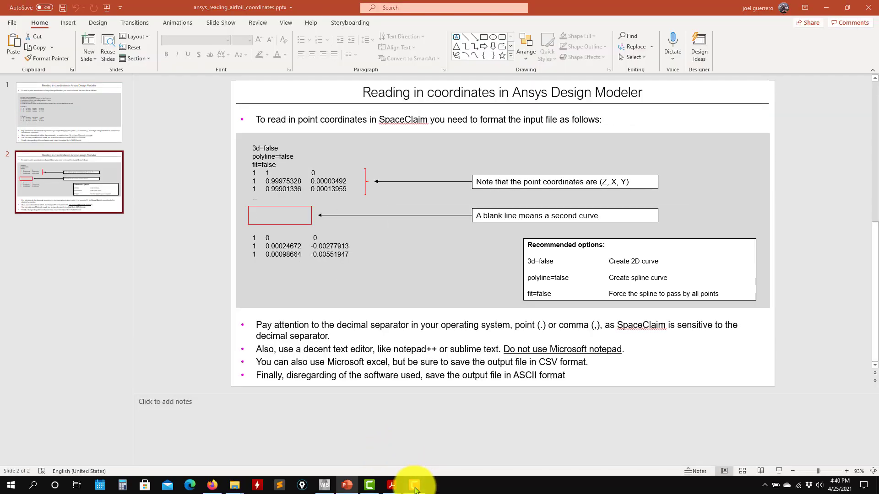
Step: Switch from the presentation to the tut8_naca_0012 File Explorer window and open naca0012_coordinates, then its coordinates_for_design_modeler subfolder
click(415, 490)
click(415, 490)
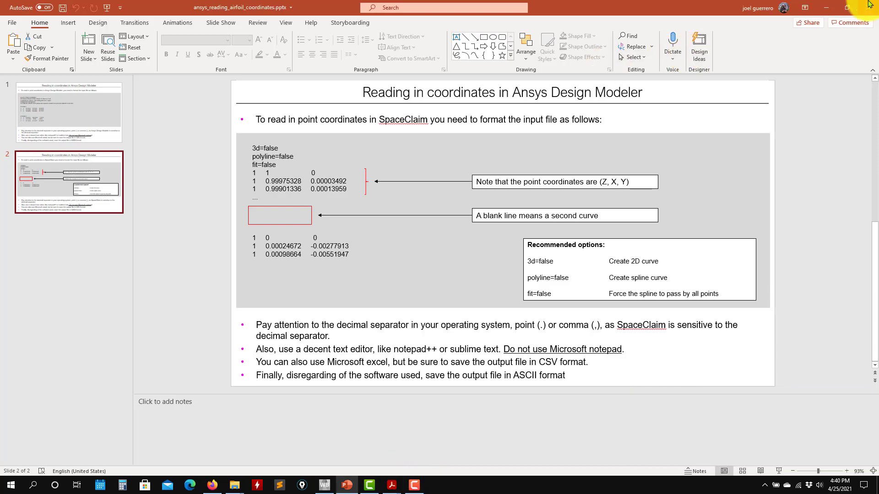
click(831, 6)
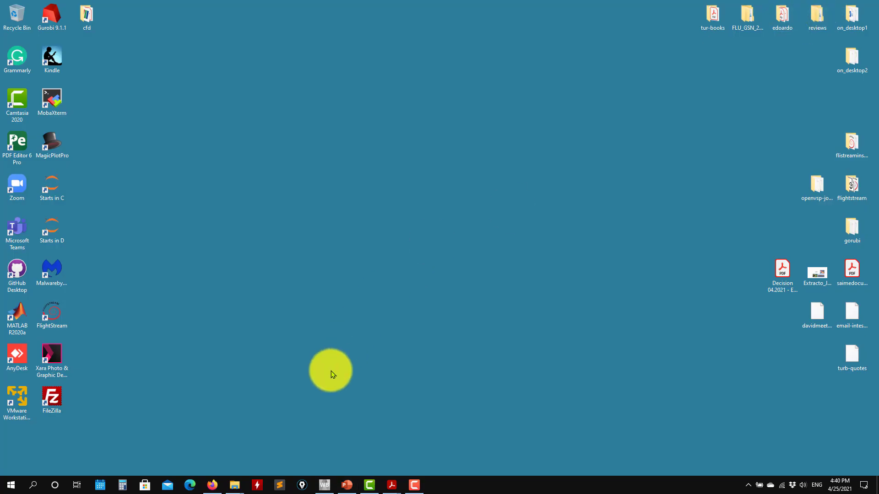
mouse_move(238, 487)
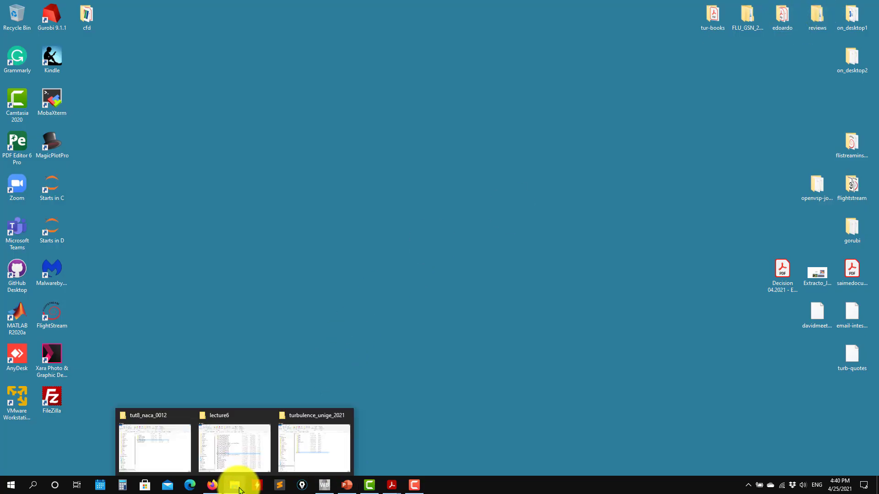
click(167, 445)
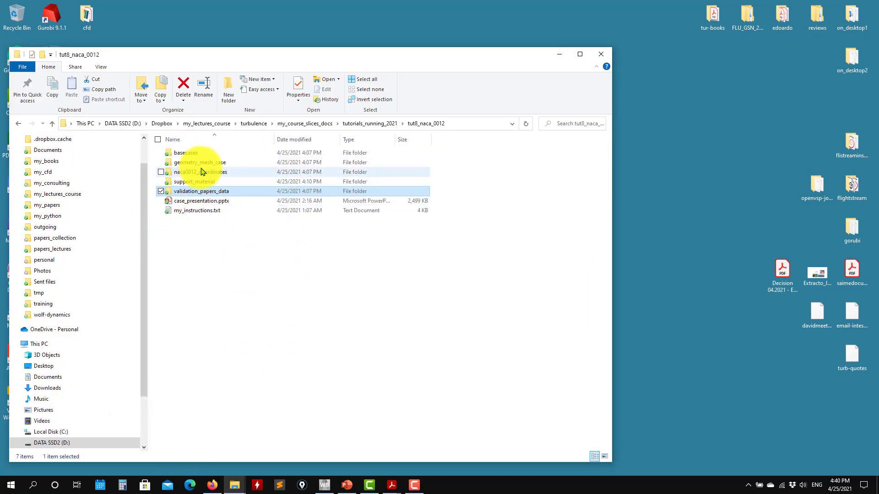
mouse_move(187, 174)
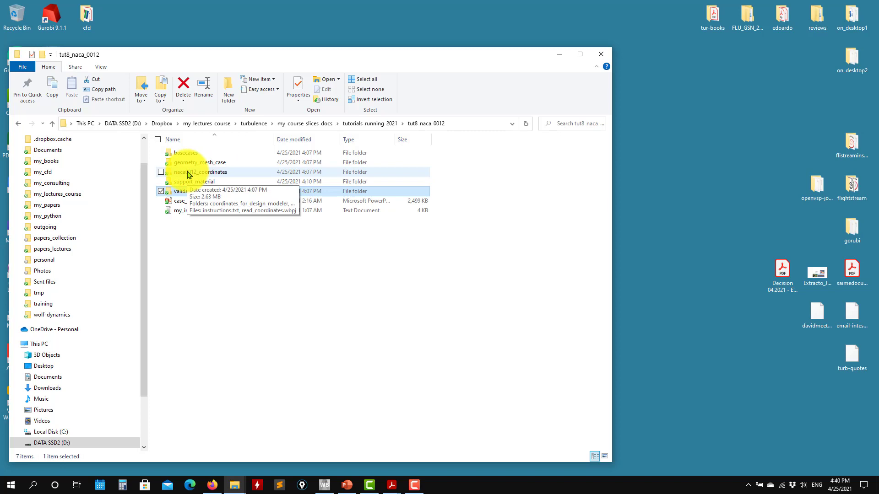
double_click(187, 173)
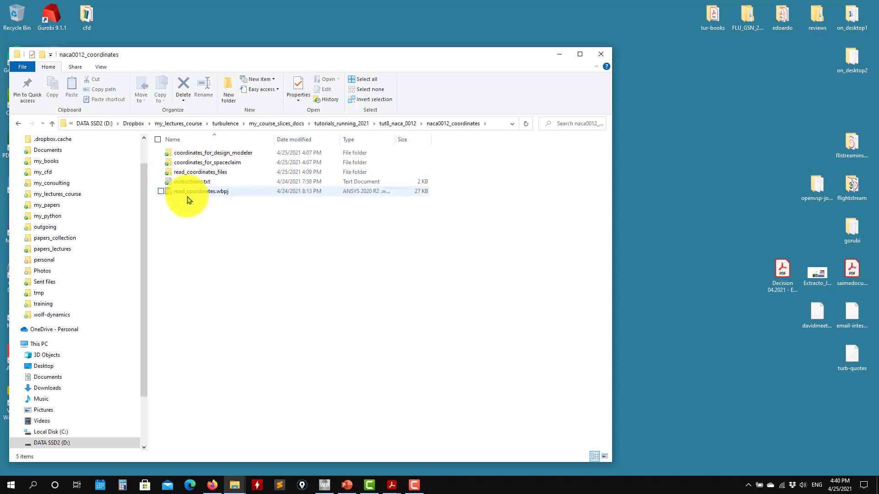
mouse_move(221, 196)
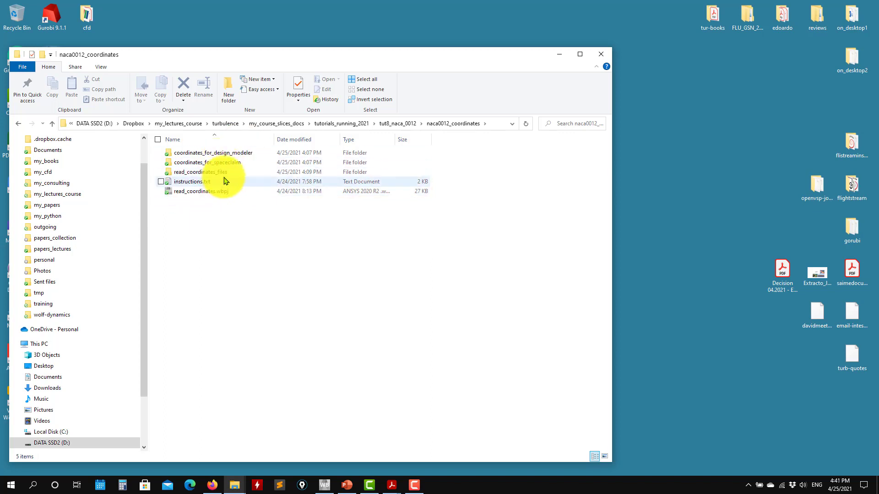
double_click(222, 156)
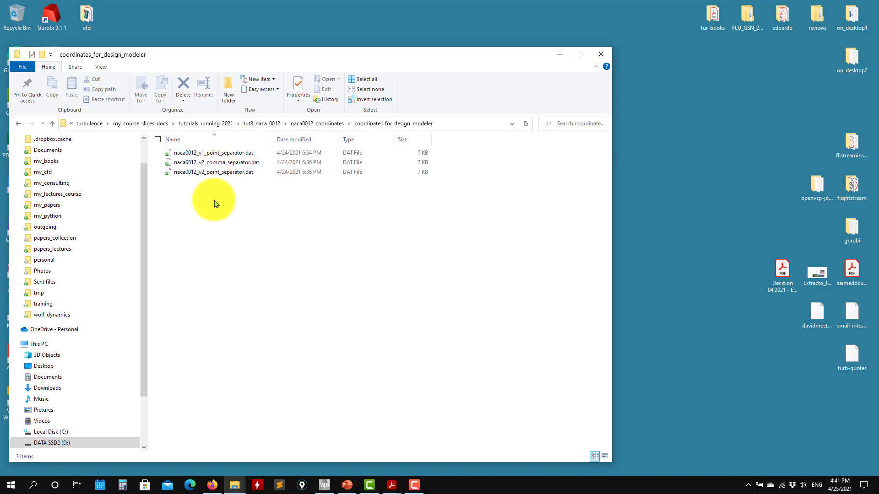
Step: Open naca0012_v1_point_separator.dat and naca0012_v2_point_separator.dat in Sublime Text and maximize the editor on the v1 file
mouse_move(187, 167)
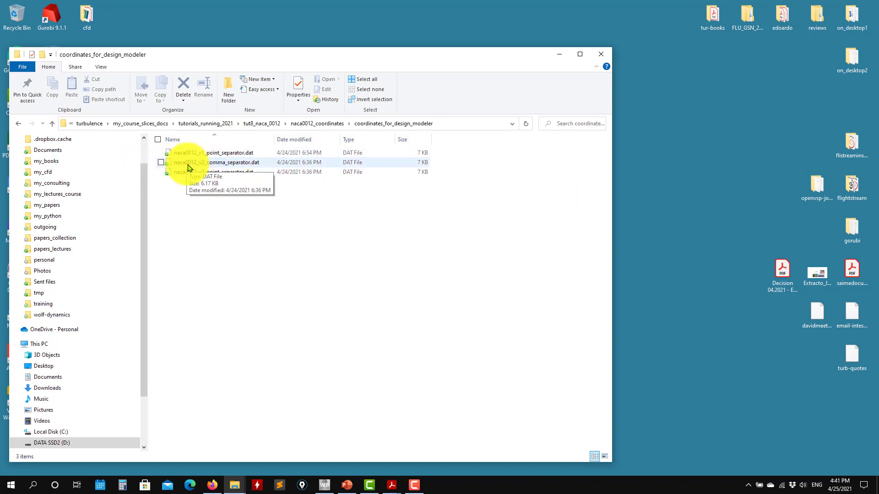
right_click(231, 154)
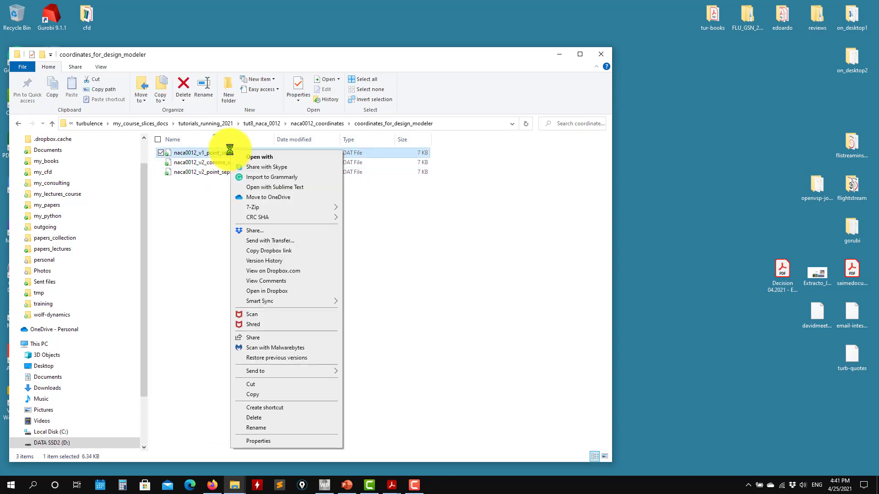
click(295, 187)
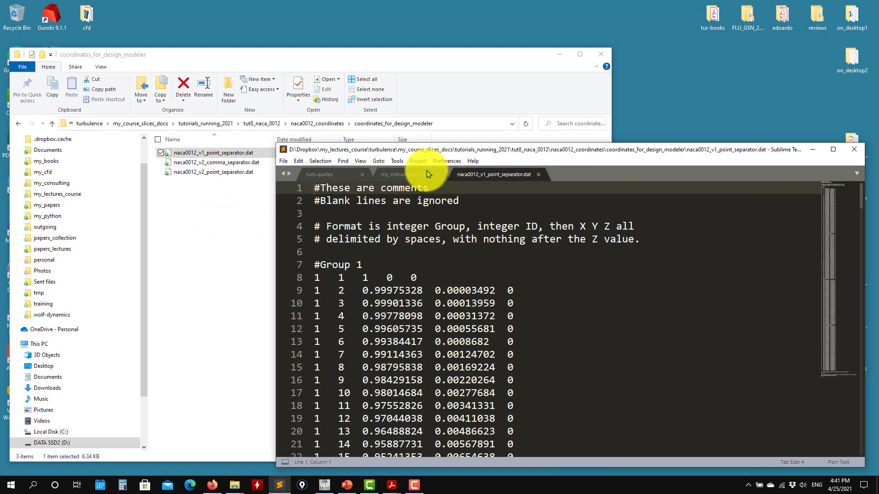
click(209, 210)
click(215, 172)
click(833, 168)
click(834, 150)
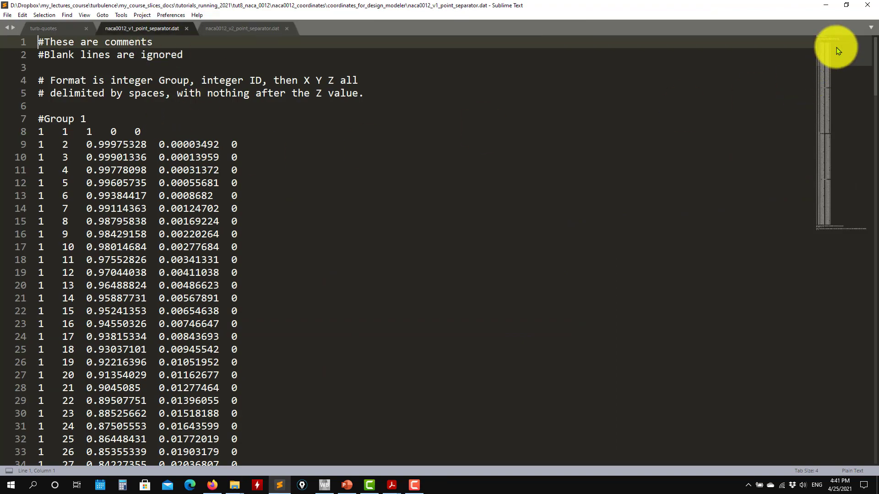
Step: Examine the v1 file's header comments, column format and Group 1 point list from the first line to the last
drag(838, 47, 777, 75)
scroll(534, 171, up, 7)
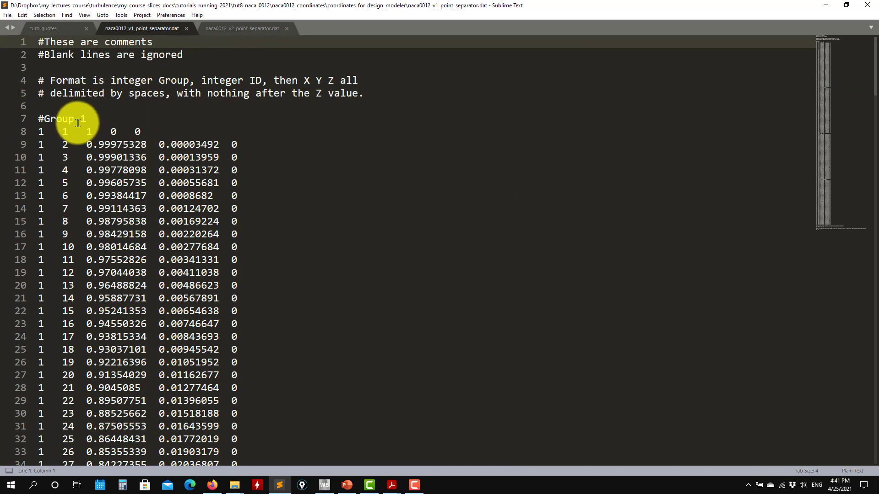
scroll(79, 120, down, 1)
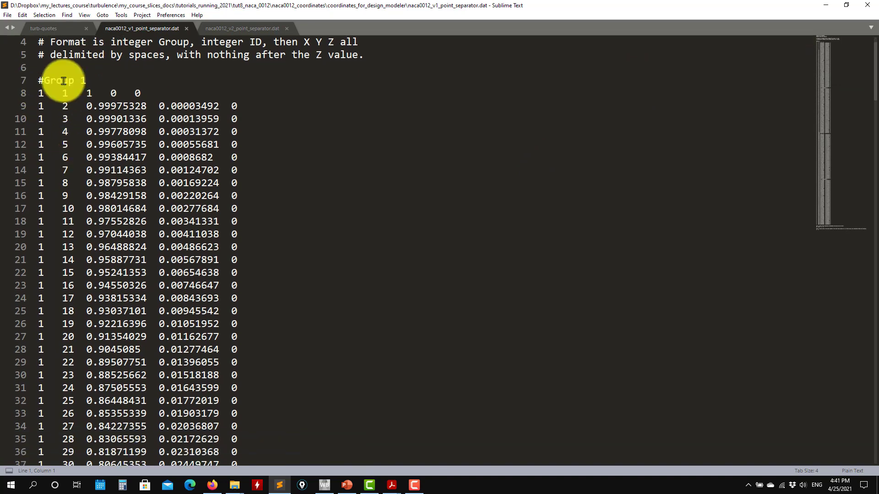
scroll(235, 134, down, 20)
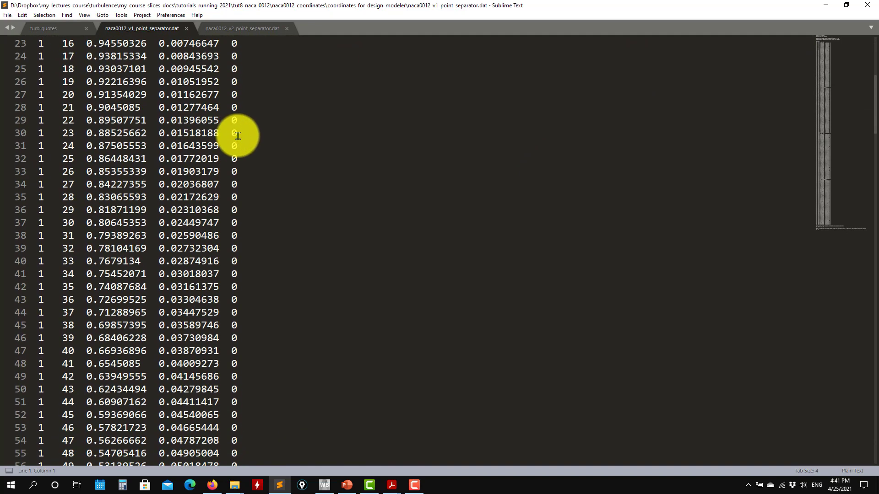
scroll(245, 136, down, 7)
scroll(247, 134, down, 9)
scroll(247, 134, down, 11)
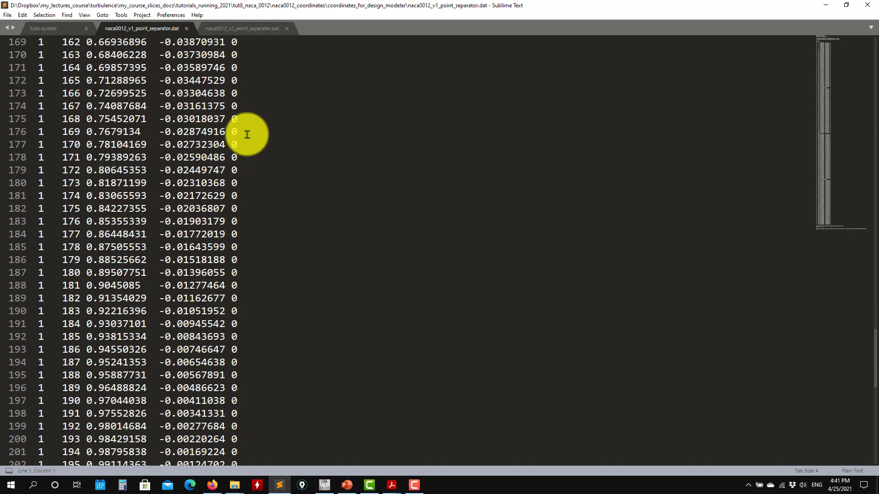
scroll(247, 135, down, 5)
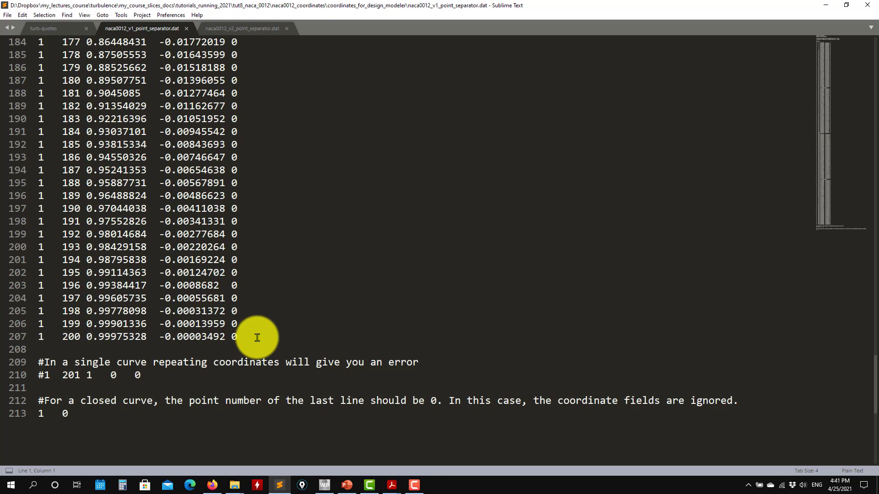
Step: Examine the notes at the end of the v1 file on repeated coordinates and on the final line of a closed curve
click(166, 373)
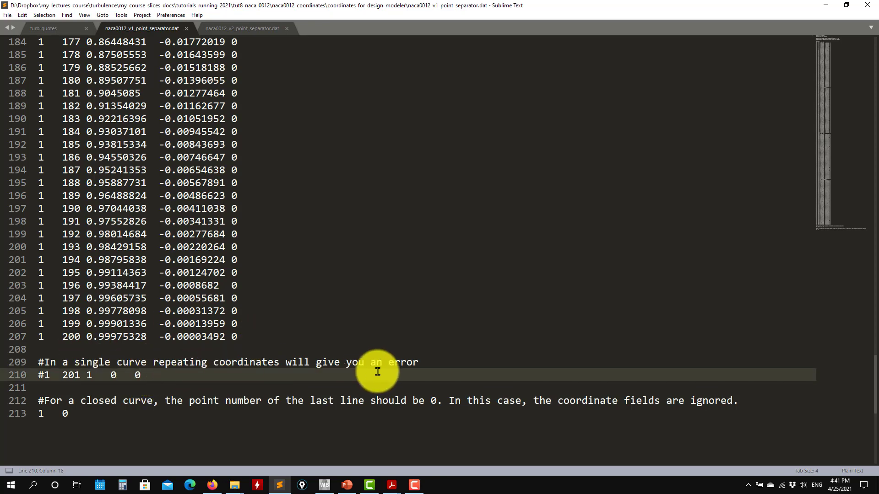
drag(418, 363, 39, 364)
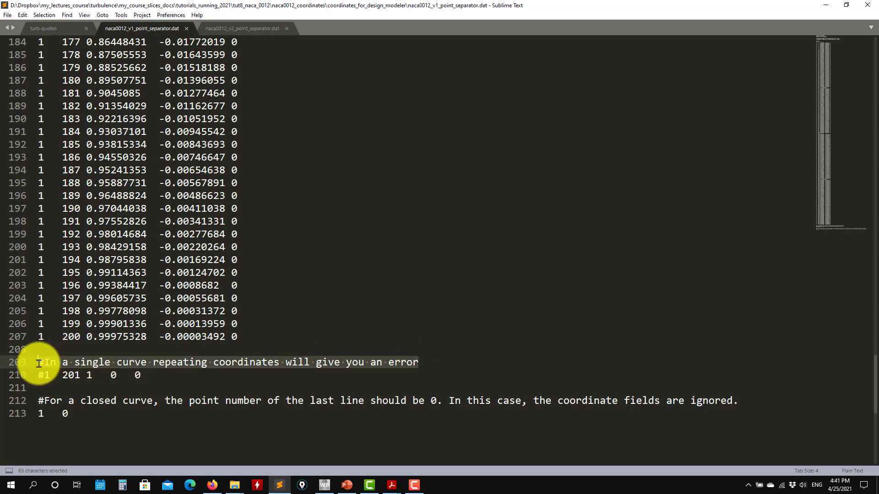
click(163, 378)
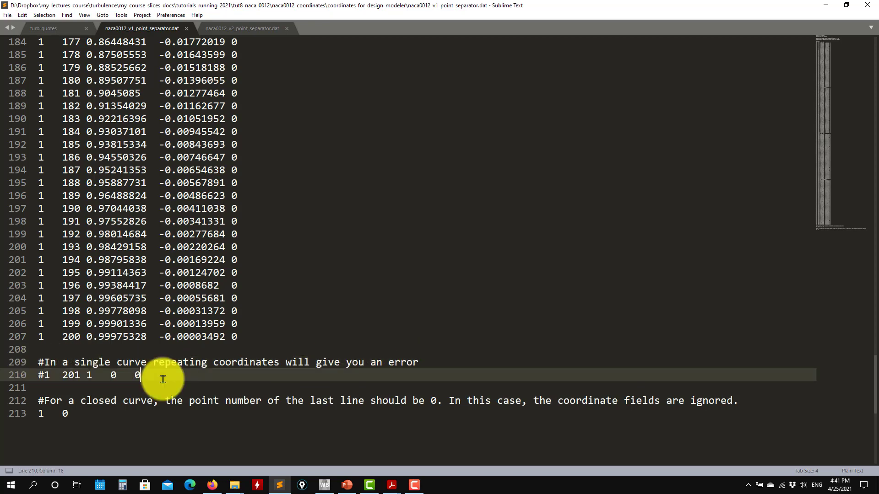
drag(163, 379, 35, 366)
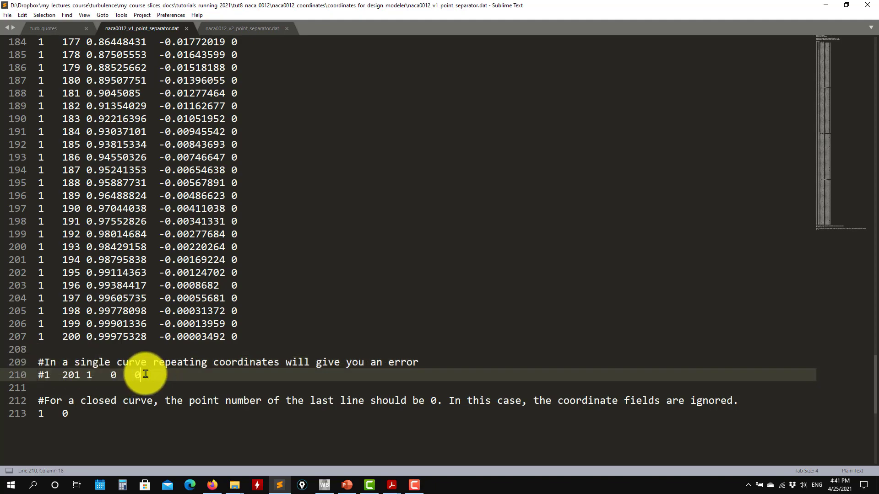
drag(152, 375, 73, 377)
drag(860, 212, 842, 238)
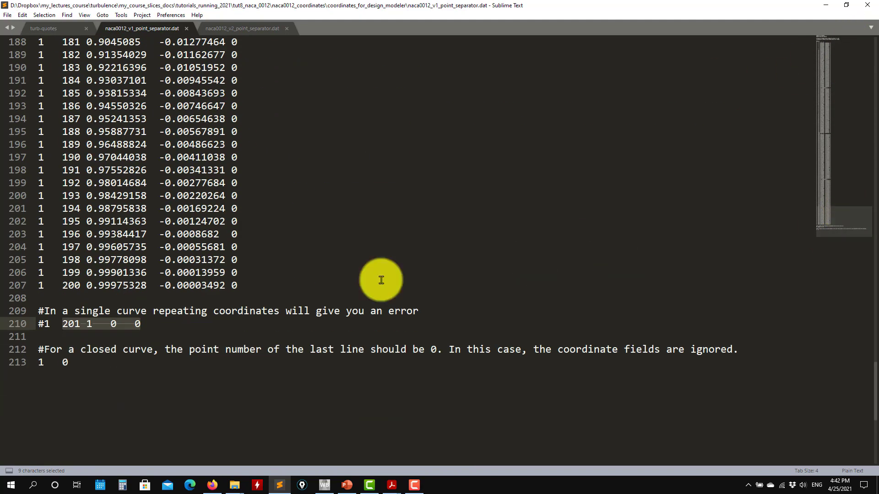
click(148, 311)
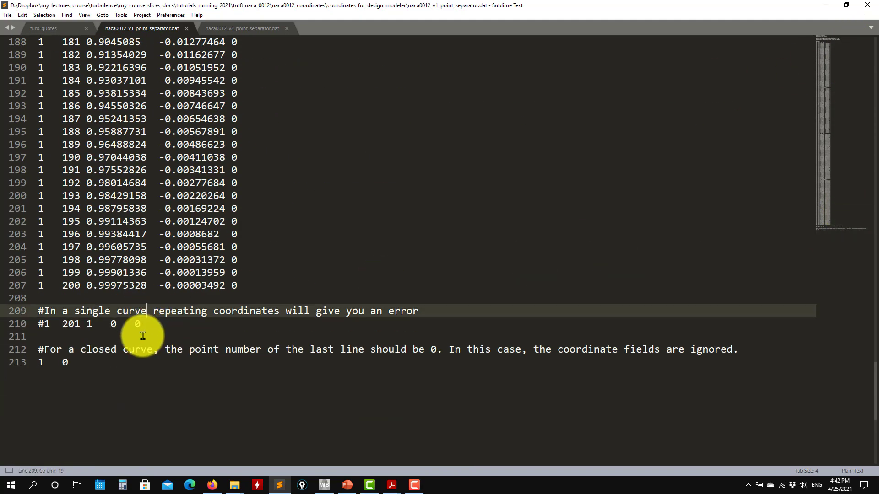
drag(247, 288, 26, 106)
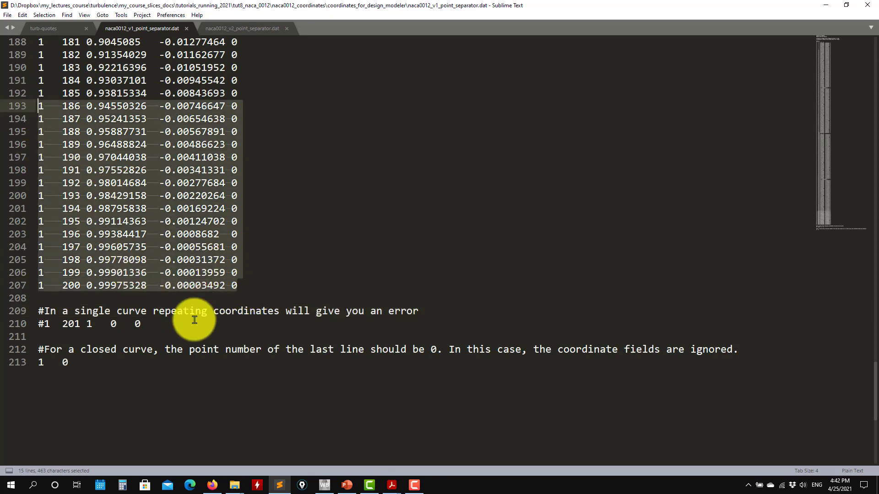
click(80, 359)
drag(80, 363, 33, 363)
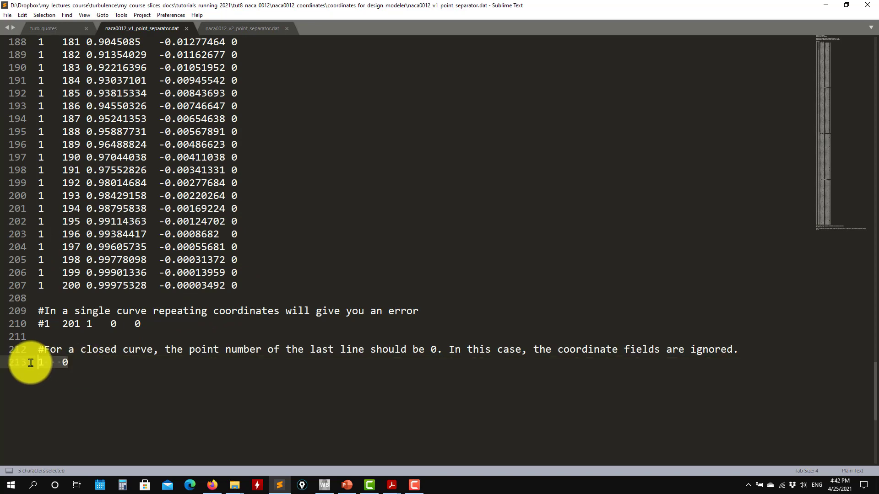
click(73, 365)
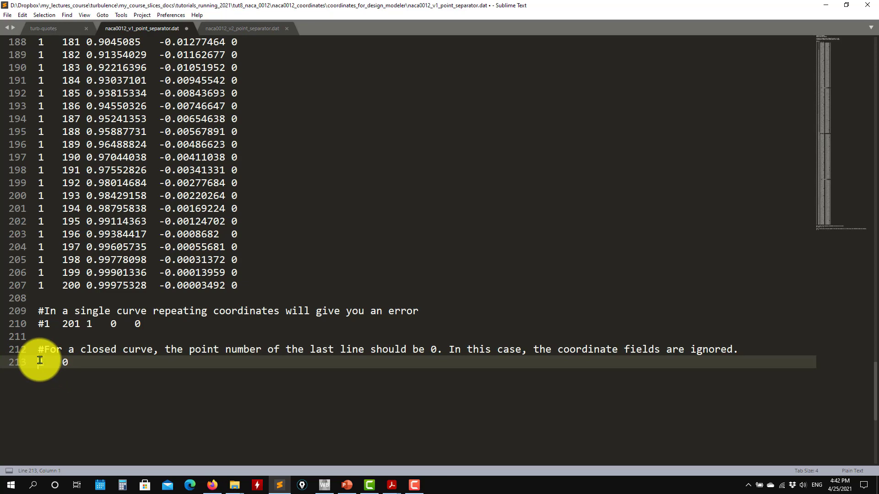
click(159, 350)
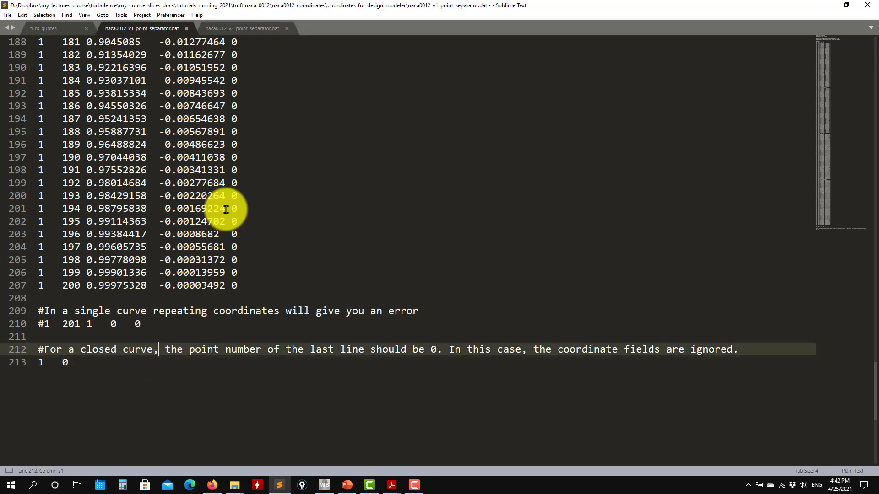
Step: Examine naca0012_v2_point_separator.dat, checking the last point of Group 2 and the points where Group 1 ends and Group 2 begins
click(242, 31)
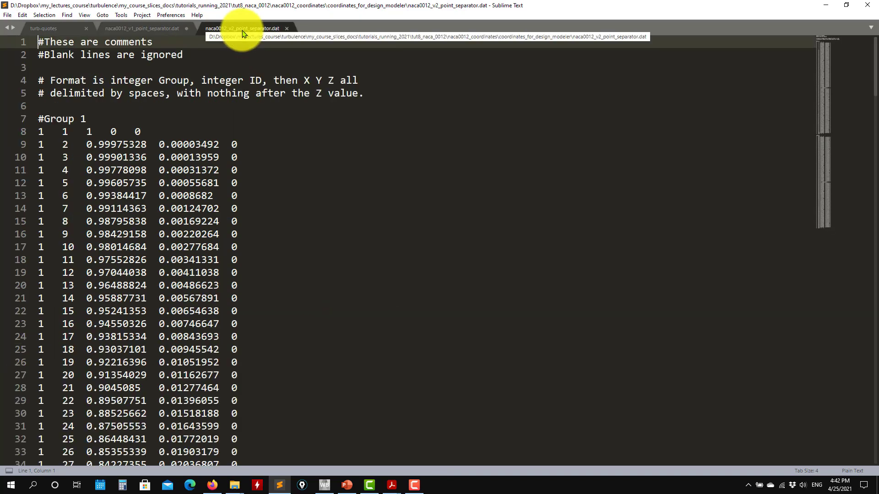
scroll(206, 169, down, 3)
scroll(206, 168, down, 15)
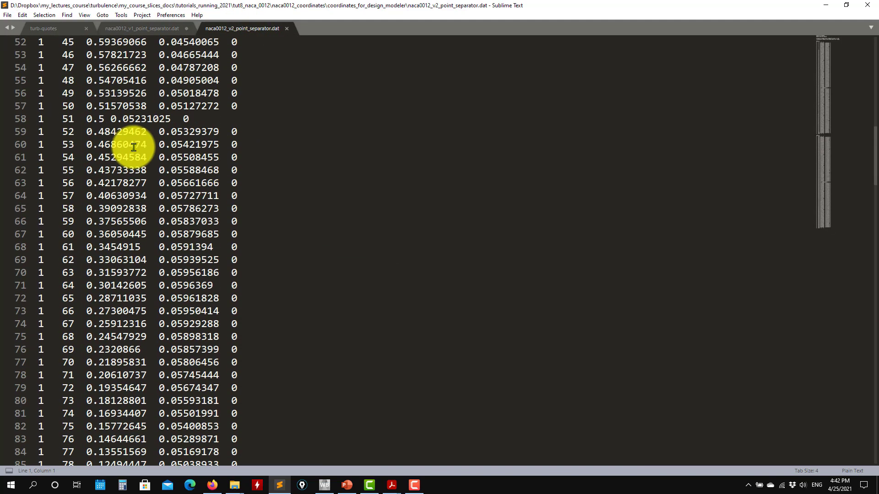
scroll(75, 137, down, 14)
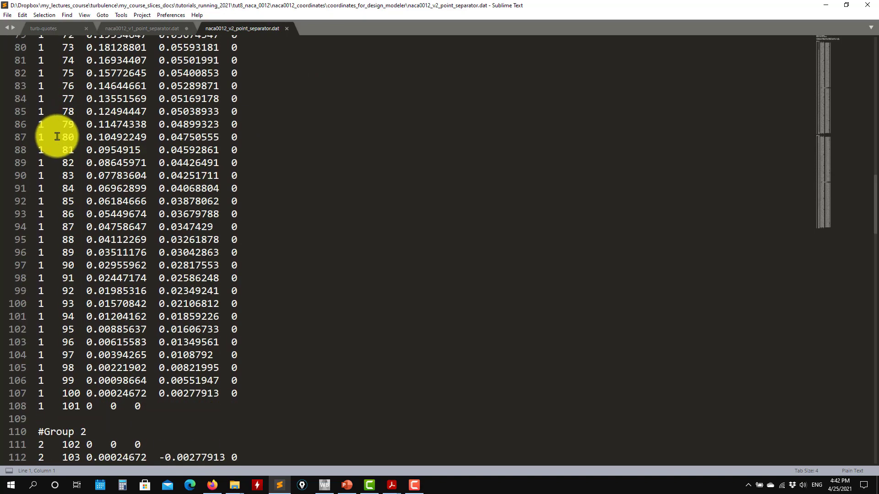
scroll(80, 197, down, 20)
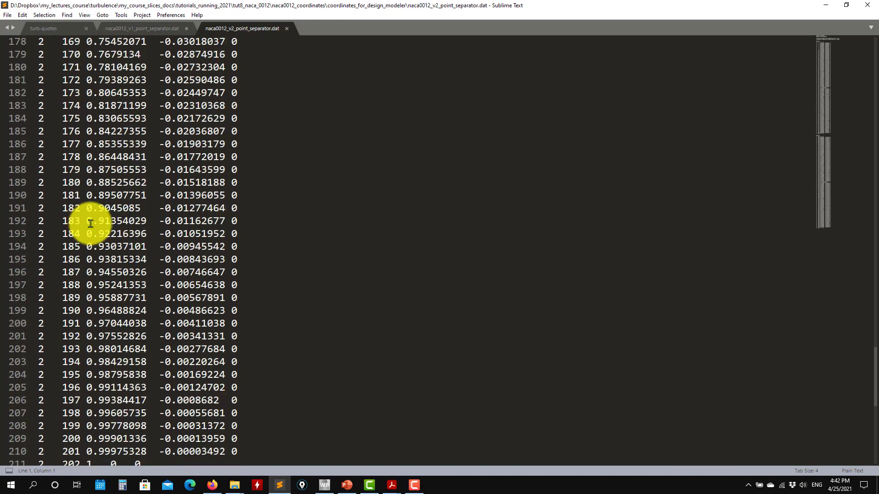
scroll(156, 324, up, 6)
drag(156, 350, 16, 349)
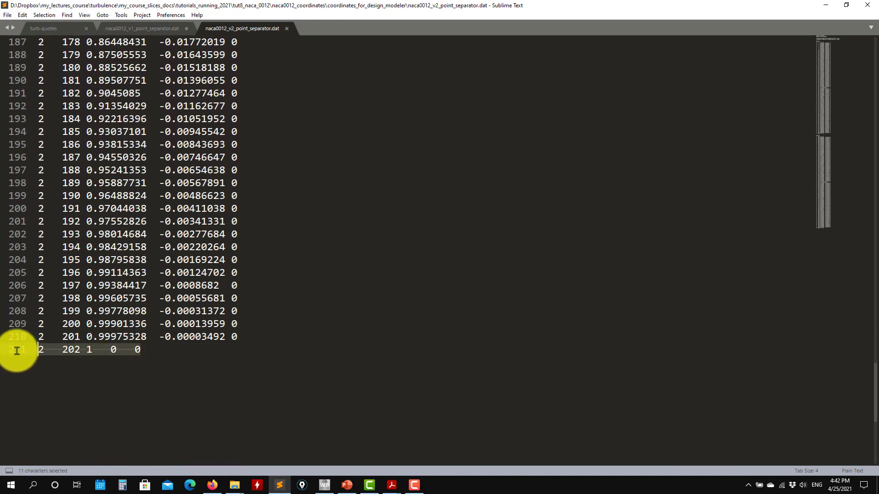
scroll(59, 352, up, 20)
scroll(88, 342, up, 13)
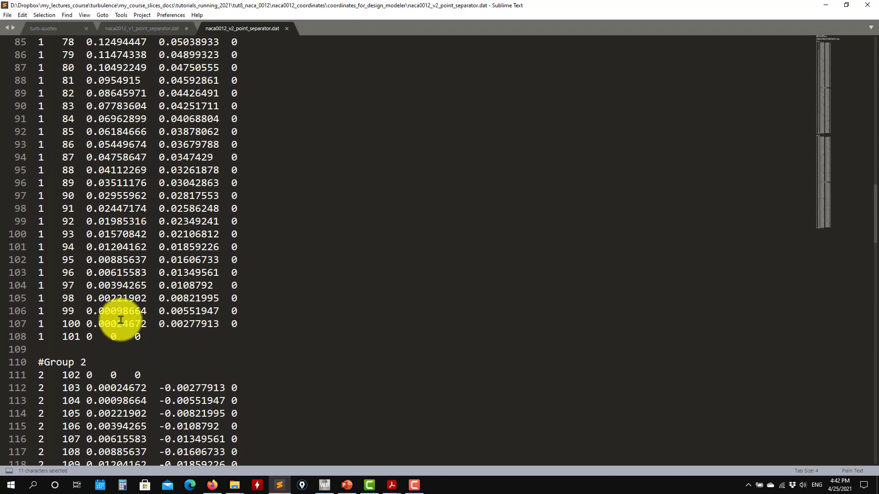
drag(157, 338, 38, 339)
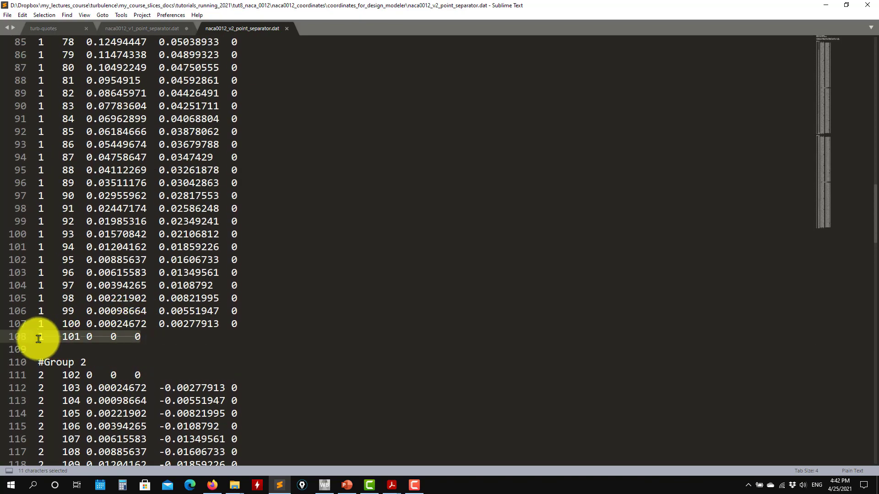
drag(201, 375, 38, 375)
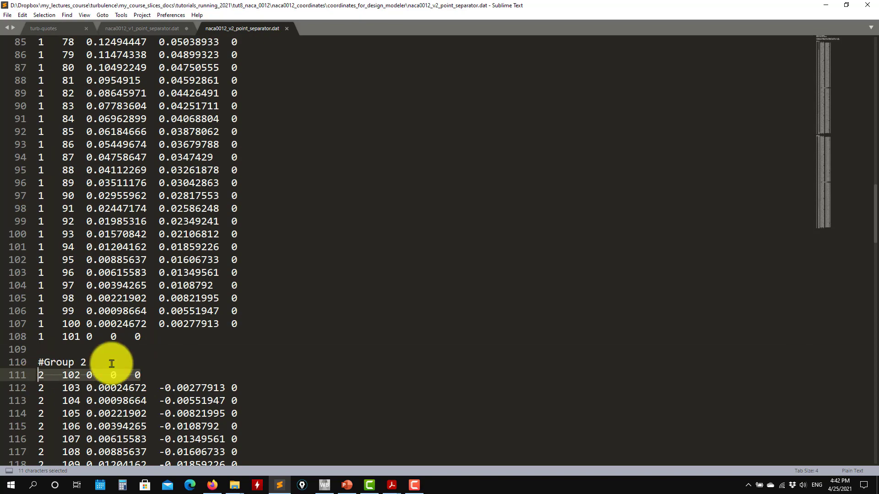
Step: Review the Group 1 points in naca0012_v2_point_separator.dat and the blank line separating them from Group 2
scroll(122, 202, up, 20)
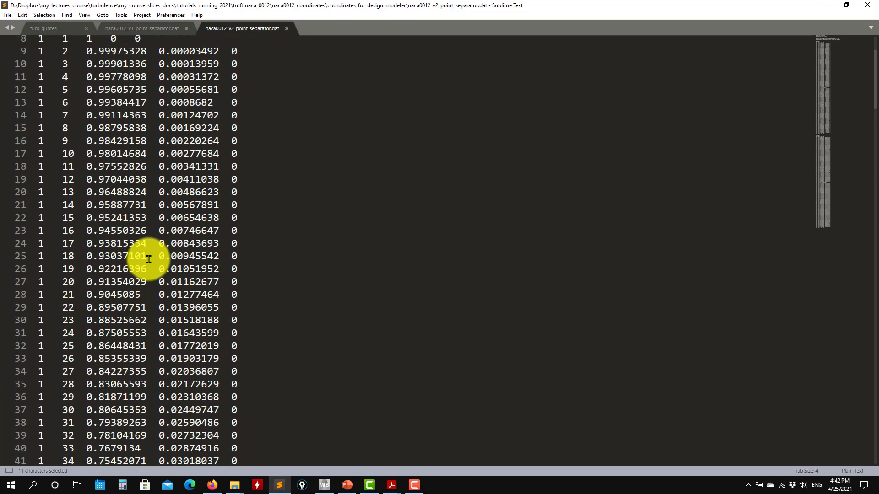
scroll(103, 142, down, 13)
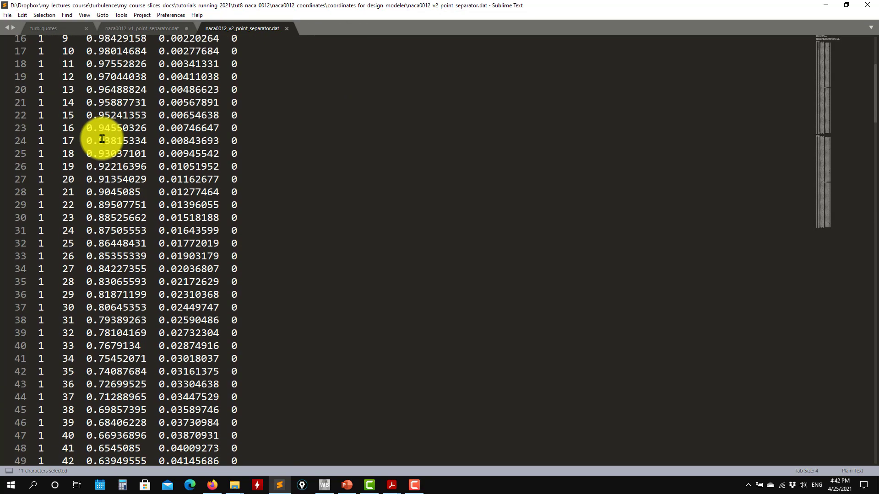
scroll(102, 142, down, 20)
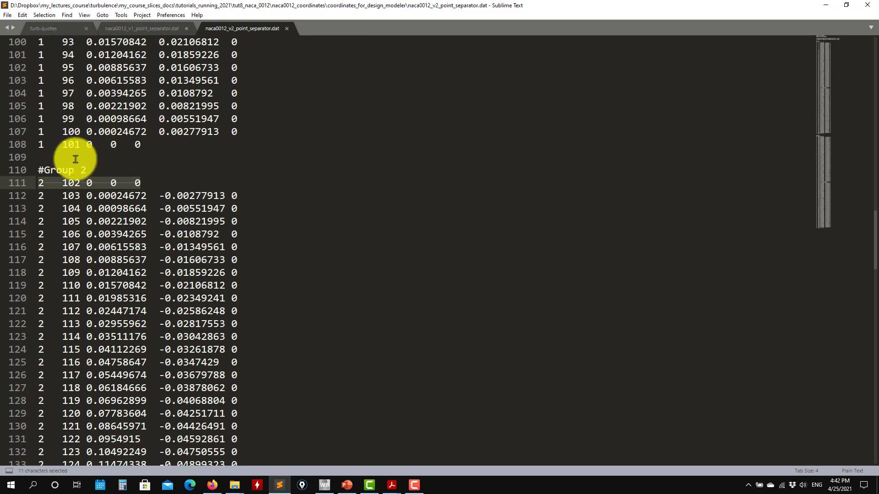
click(75, 157)
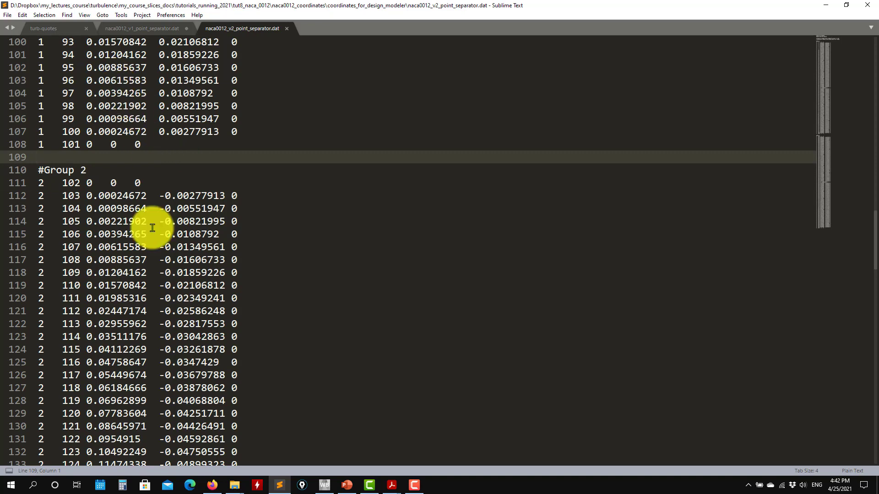
click(287, 205)
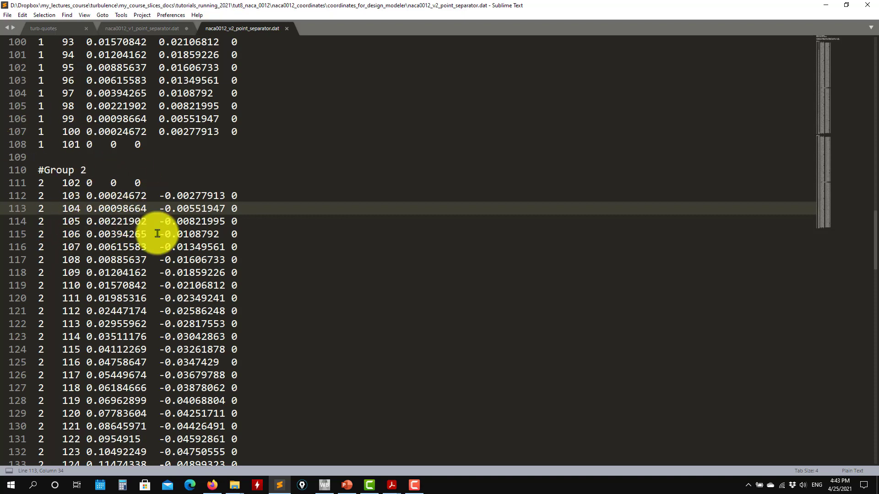
Step: Minimize the editor and open the coordinates_for_spaceclaim folder inside naca0012_coordinates
click(826, 5)
click(52, 125)
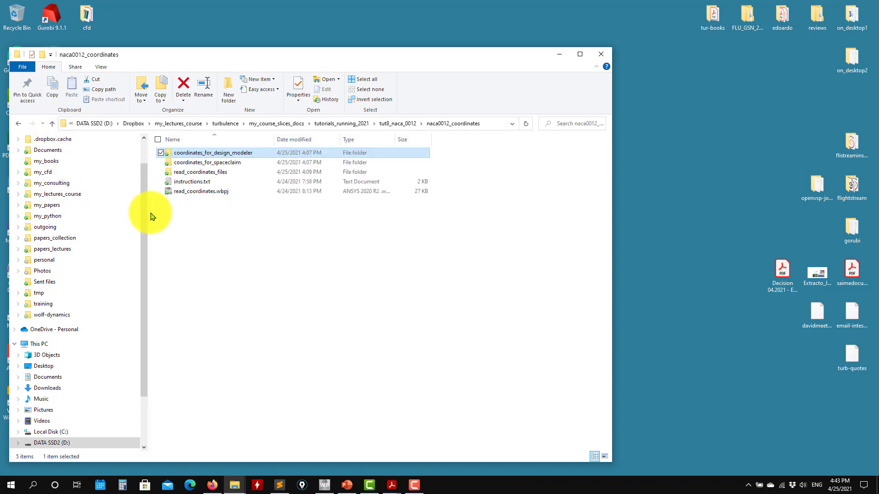
double_click(194, 164)
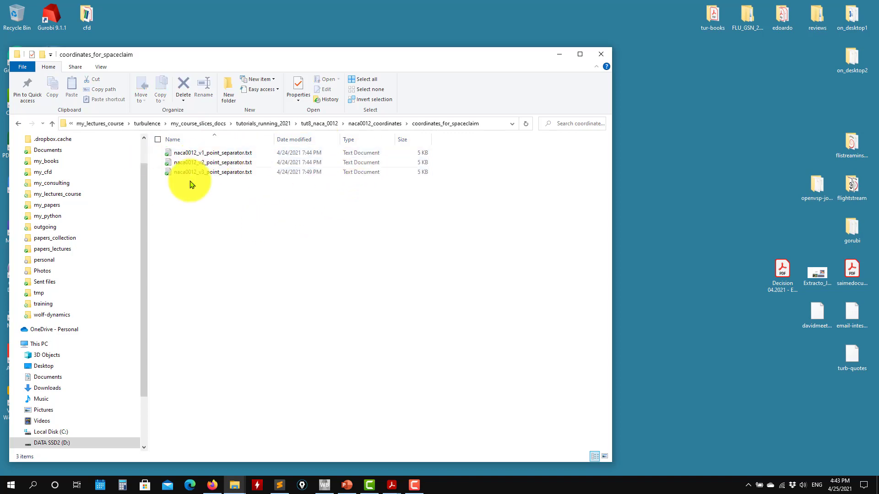
Step: Open the v1, v2 and v3 point separator .txt files in Sublime Text and maximize the editor window
right_click(194, 159)
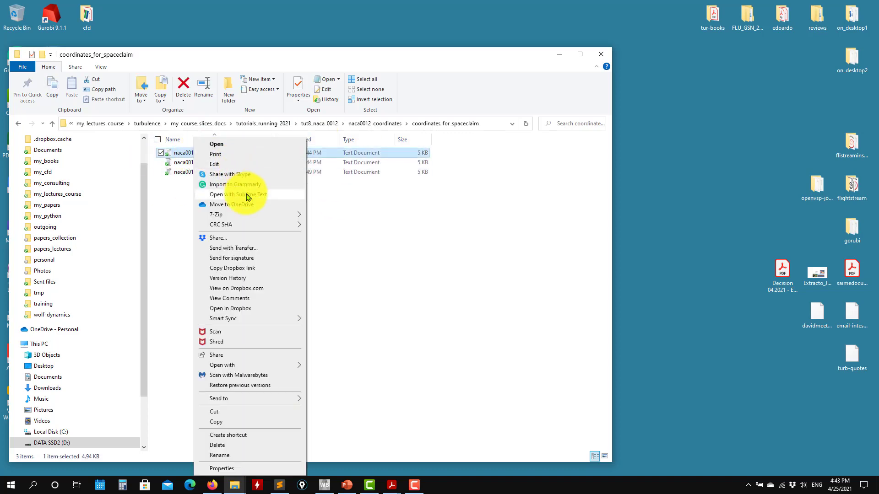
click(246, 195)
double_click(457, 9)
drag(219, 165, 779, 111)
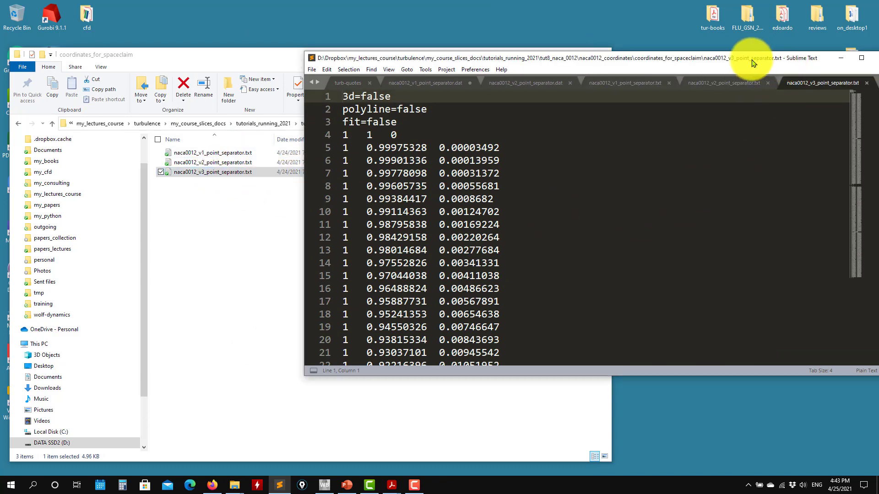
drag(777, 62, 672, 67)
double_click(673, 67)
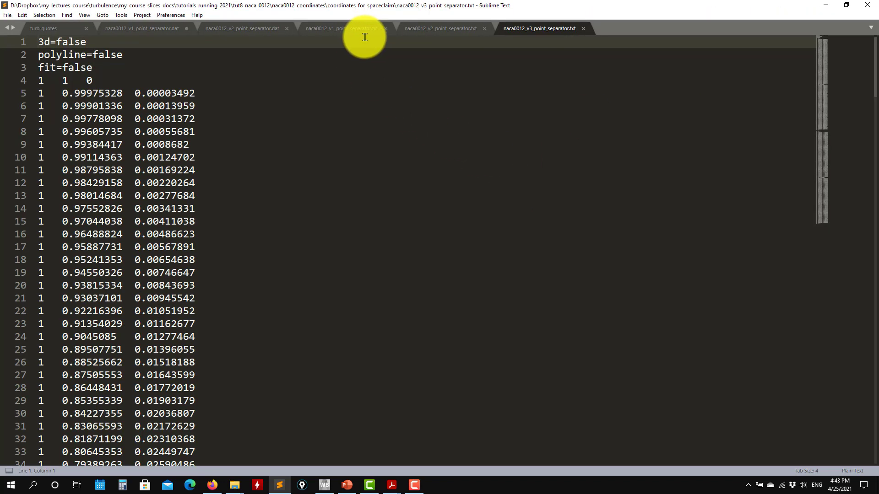
Step: Examine naca0012_v1_point_separator.txt, checking the 3d, polyline and fit header settings, the group number column and the final point of the list
click(351, 28)
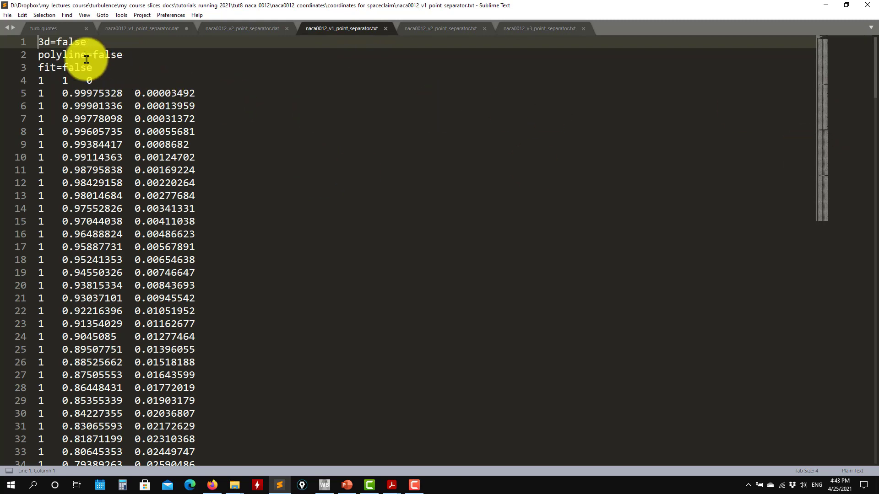
drag(862, 51, 839, 223)
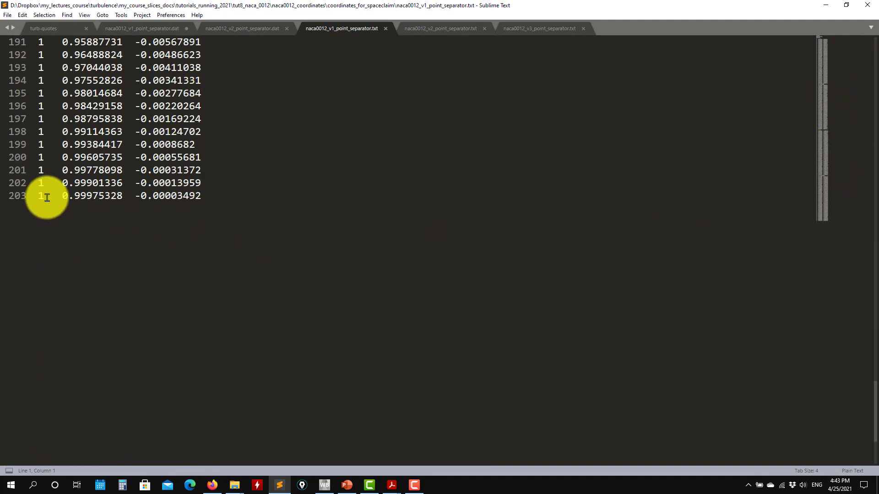
drag(47, 197, 26, 195)
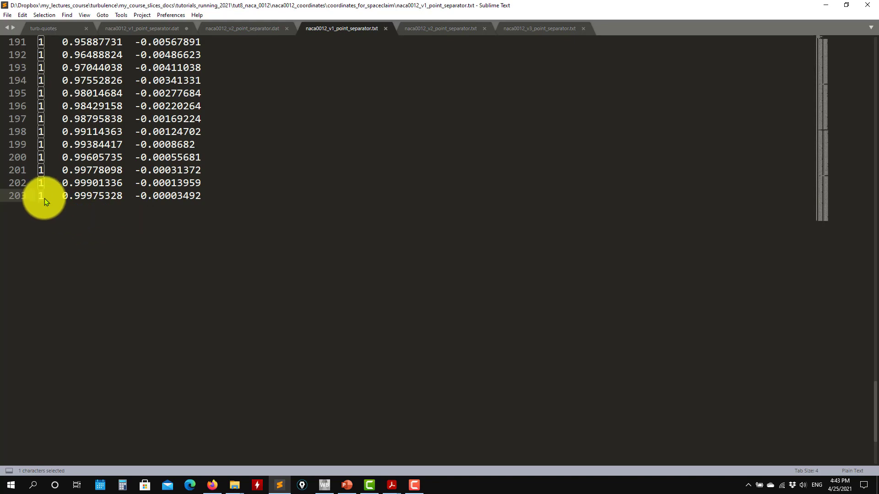
click(238, 209)
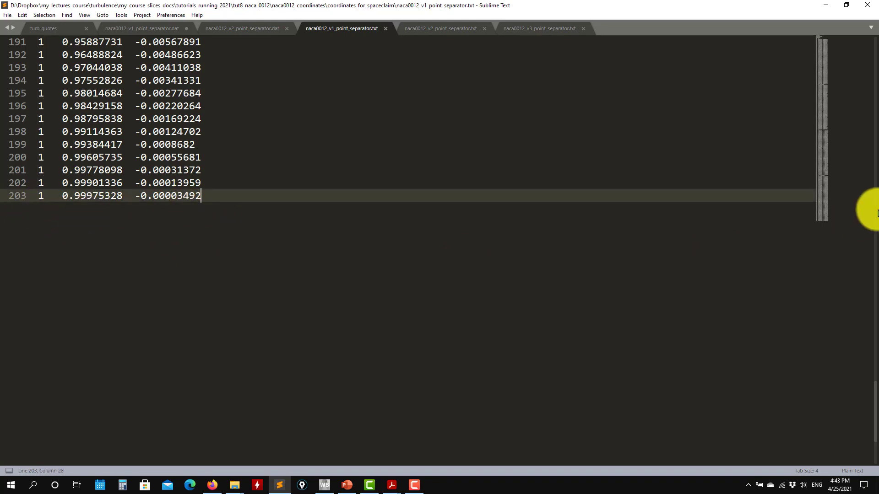
drag(840, 227, 858, 46)
scroll(225, 135, down, 20)
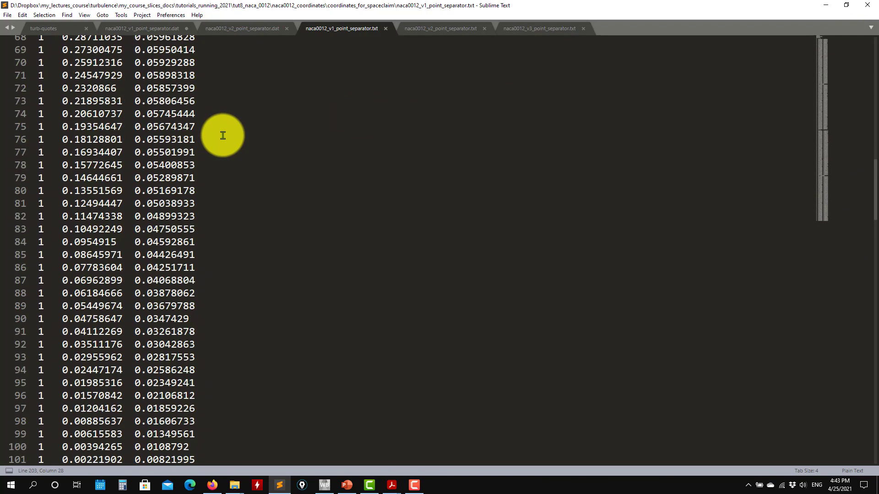
scroll(231, 132, down, 20)
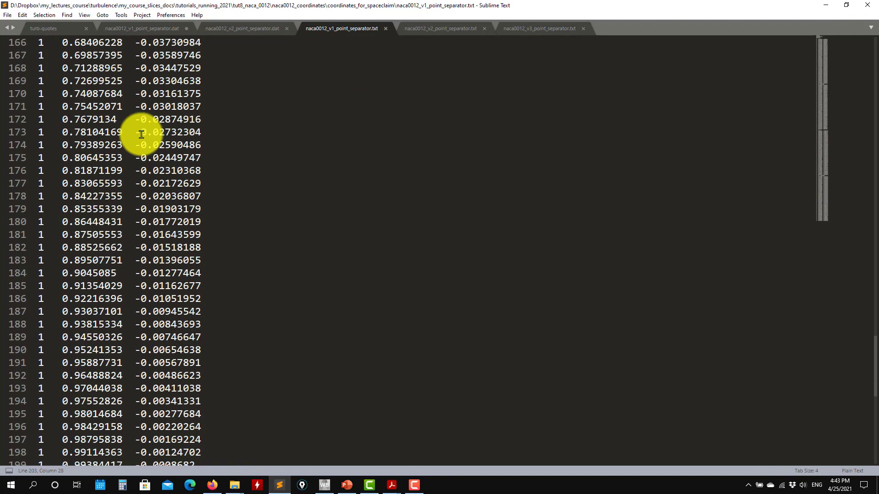
scroll(205, 243, up, 20)
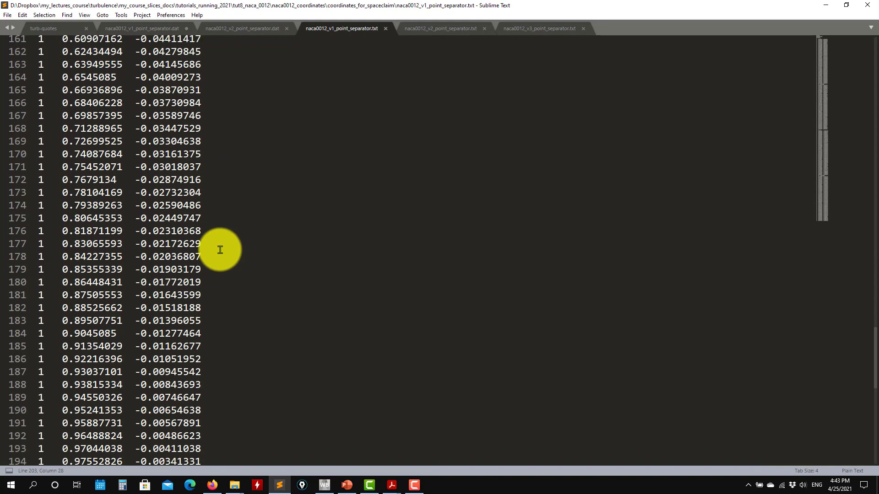
scroll(221, 249, up, 20)
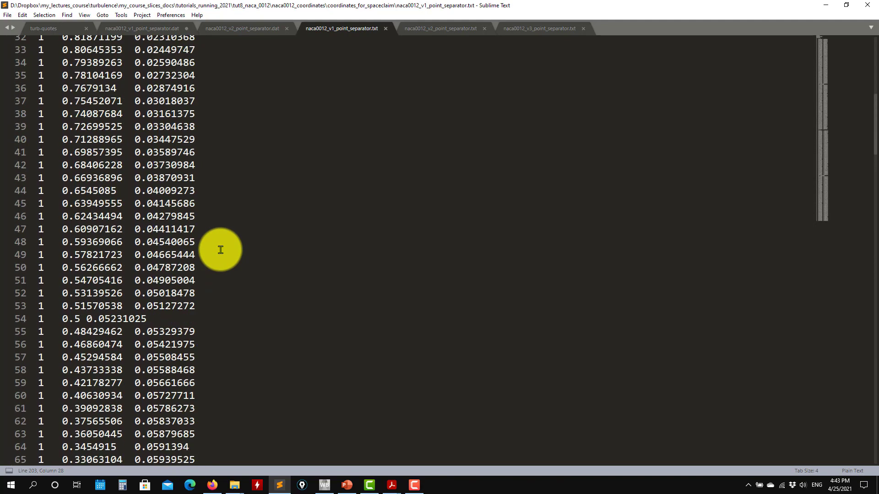
scroll(222, 249, down, 8)
scroll(225, 249, up, 8)
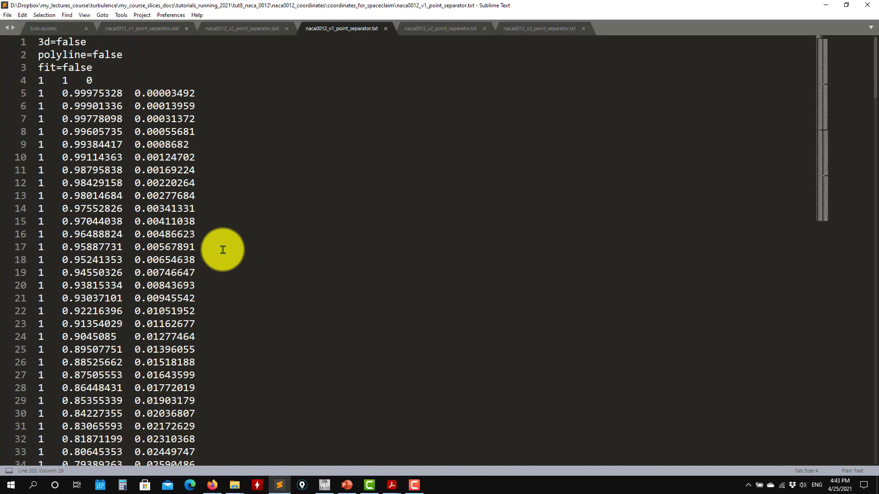
Step: Examine naca0012_v2_point_separator.txt, checking the header, the blank line between the two point lists and the end of the file
click(444, 29)
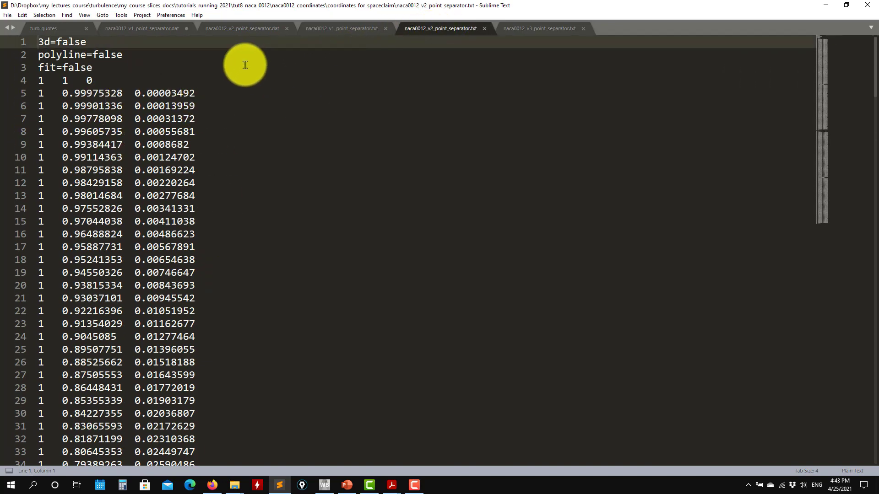
drag(857, 53, 844, 140)
click(112, 95)
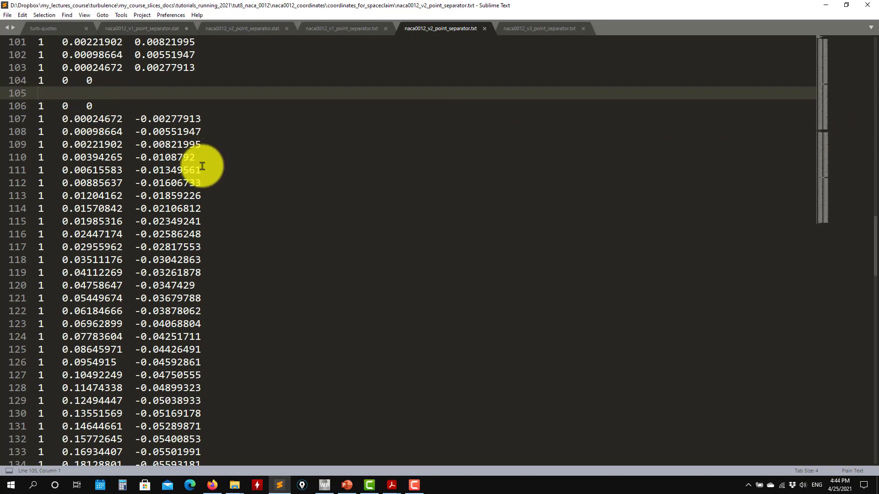
scroll(203, 167, down, 9)
scroll(206, 177, down, 20)
scroll(102, 255, up, 6)
click(112, 278)
drag(113, 278, 16, 277)
drag(845, 221, 837, 46)
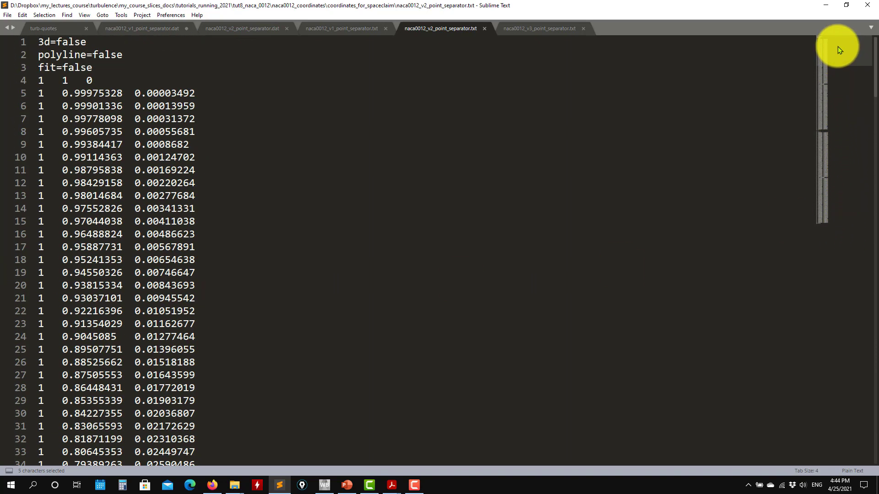
click(196, 132)
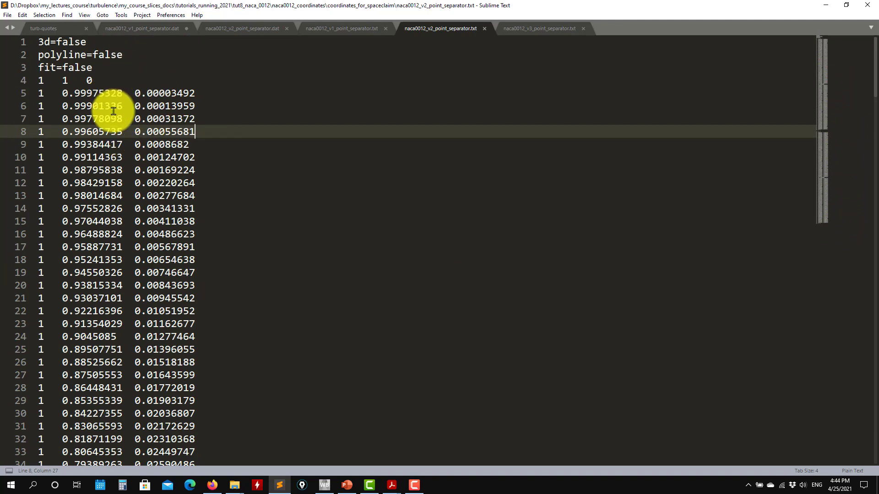
Step: Examine naca0012_v3_point_separator.txt around its blank separator line, comparing the group numbers of the points before and after it
click(525, 28)
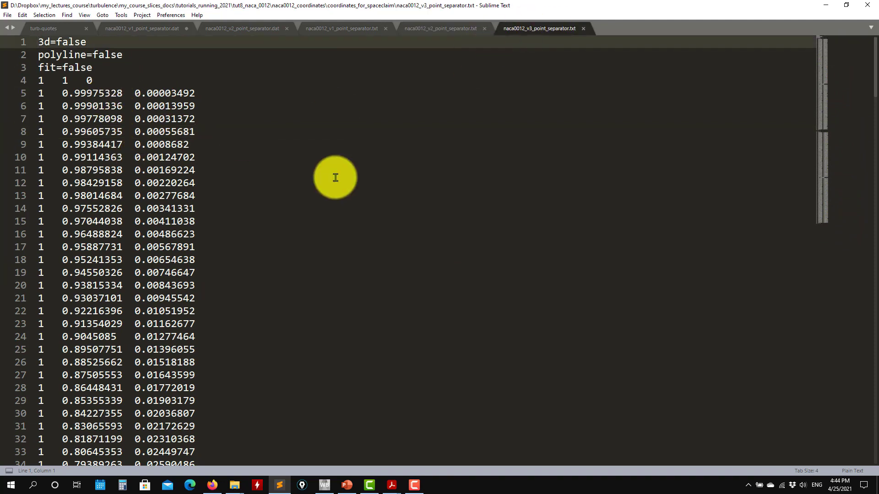
scroll(342, 176, down, 20)
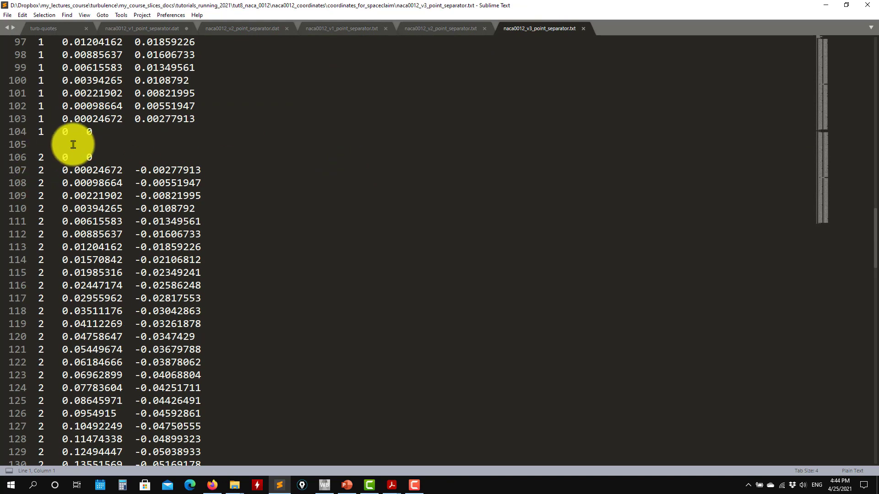
click(170, 143)
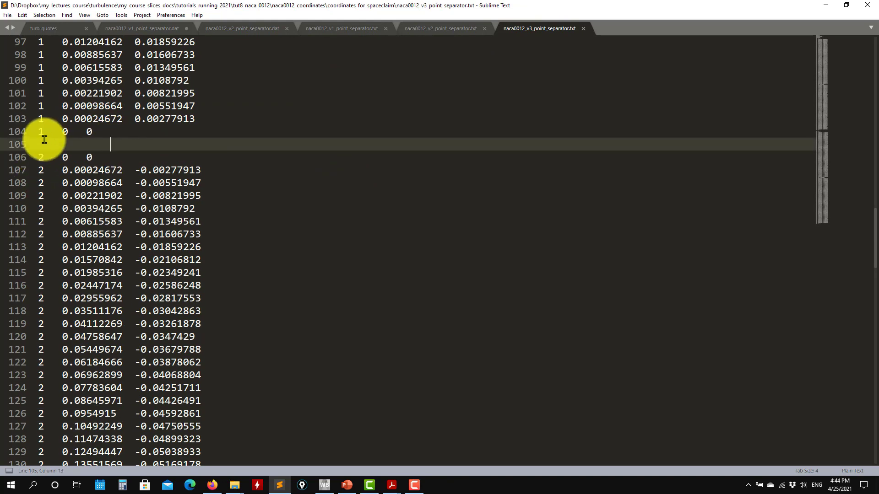
drag(45, 134, 17, 50)
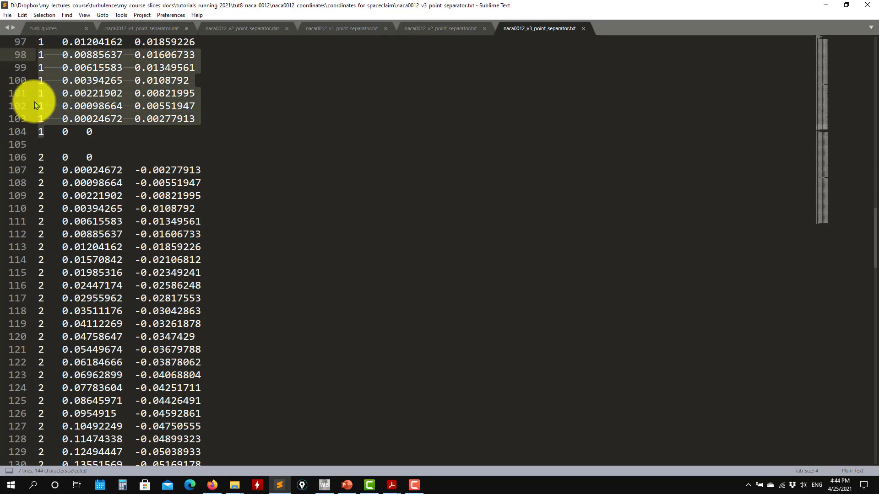
drag(45, 160, 25, 159)
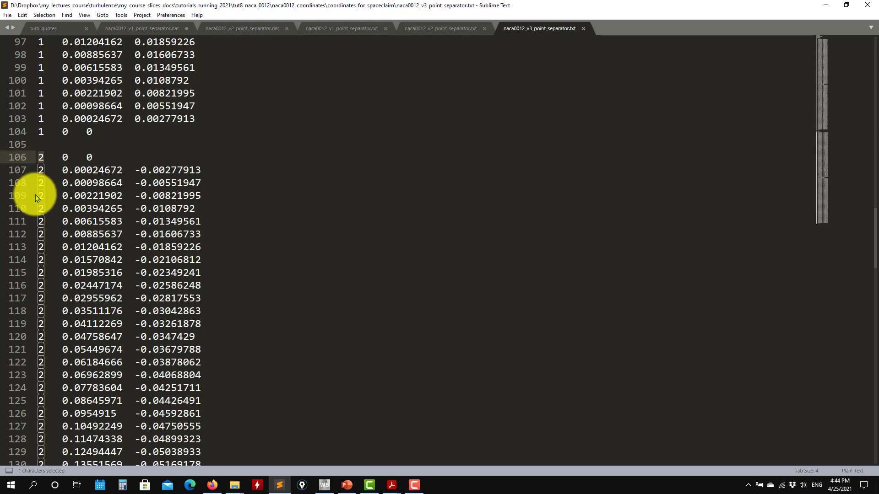
scroll(27, 191, down, 4)
click(336, 30)
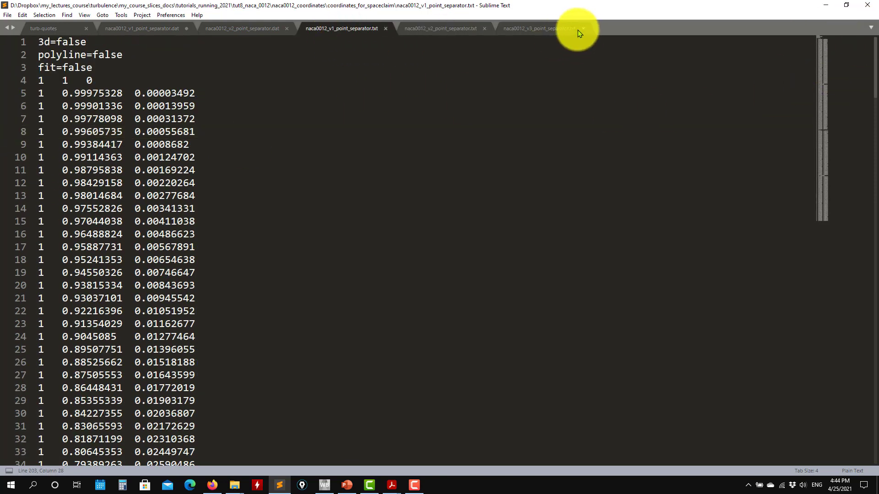
Step: Minimize the editor, switch to the read_coordinates project in Ansys Workbench and close the File Explorer window
click(831, 9)
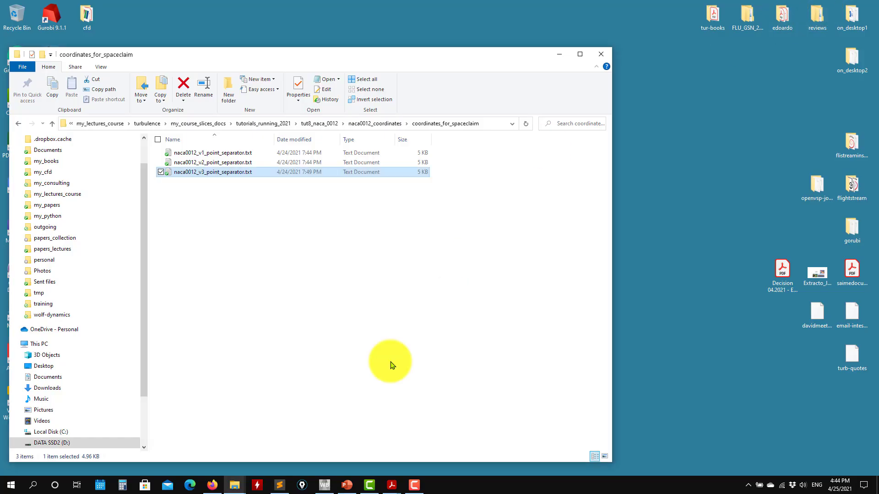
click(327, 481)
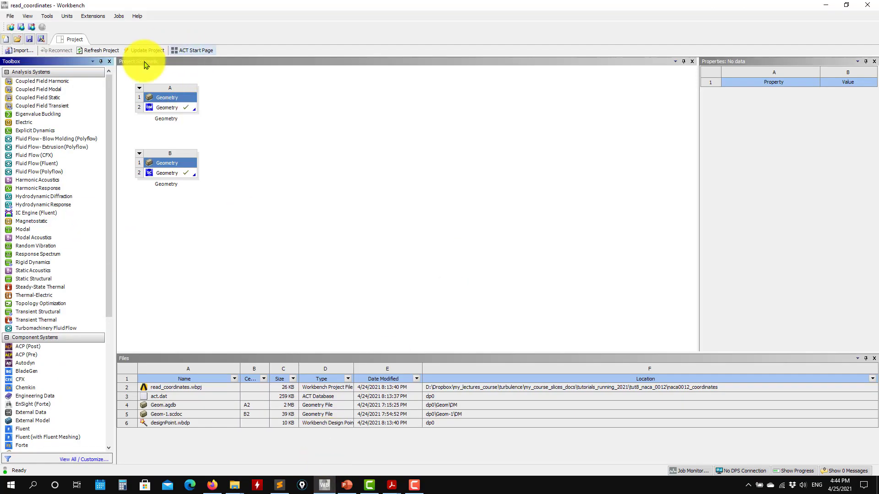
mouse_move(235, 484)
click(164, 439)
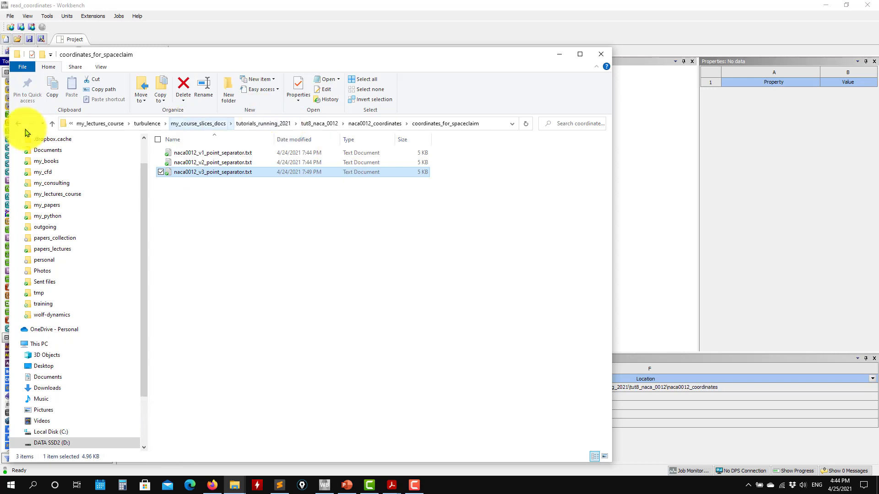
click(52, 124)
click(601, 53)
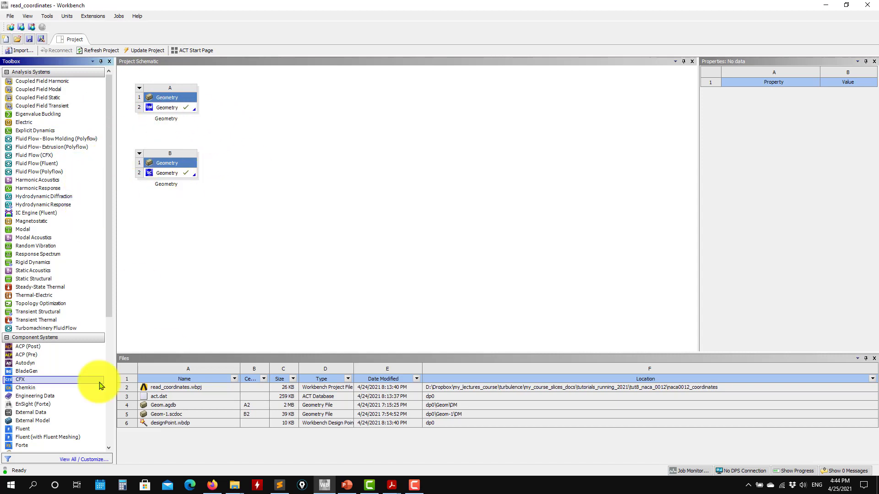
Step: Add a standalone Geometry system beside the first one in the project schematic and open its geometry cell in DesignModeler
scroll(39, 407, down, 5)
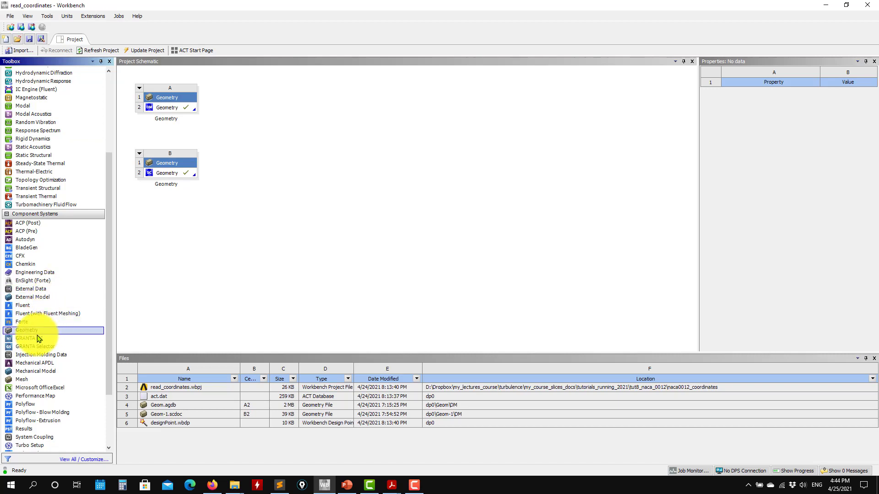
drag(28, 330, 323, 99)
right_click(264, 109)
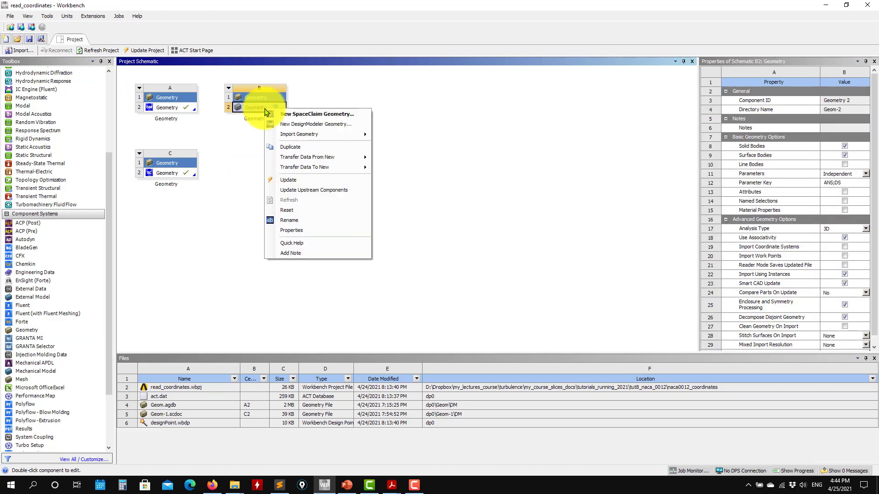
click(310, 124)
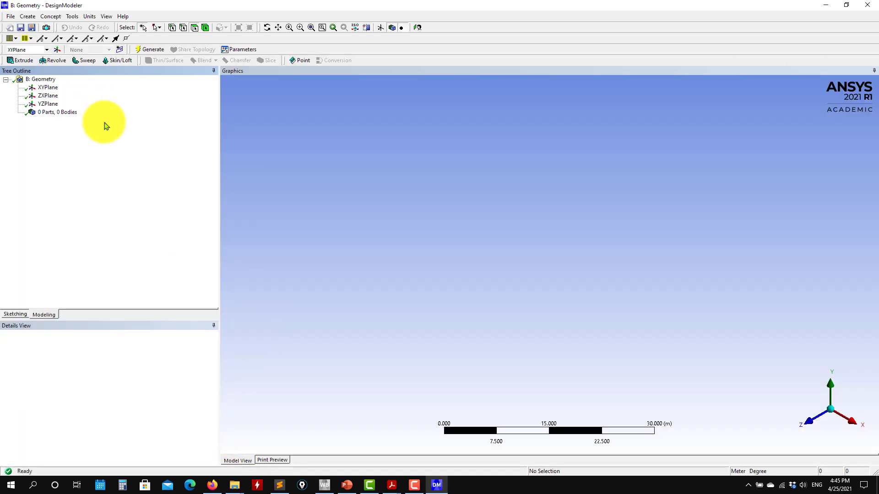
Step: Start a 3D Curve feature on the XYPlane, defined from a coordinates file
click(46, 87)
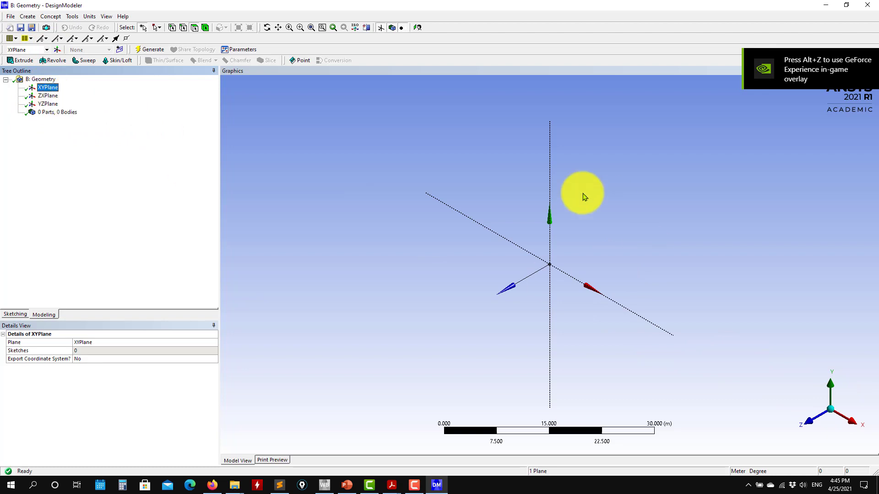
mouse_move(563, 300)
middle_down()
mouse_move(624, 232)
mouse_move(653, 290)
mouse_move(576, 300)
middle_up()
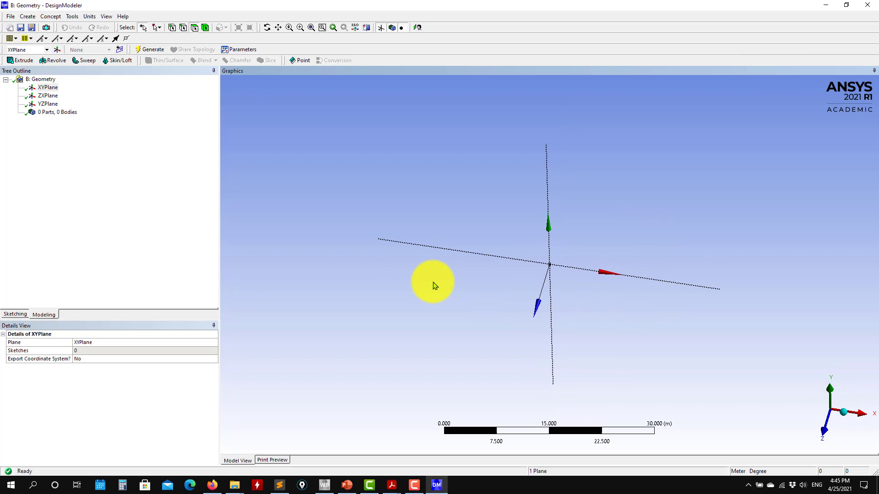
click(51, 17)
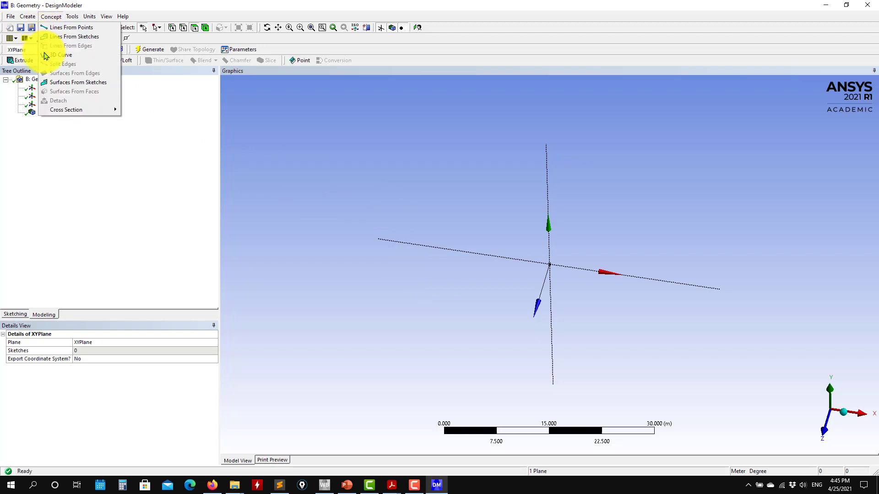
click(63, 56)
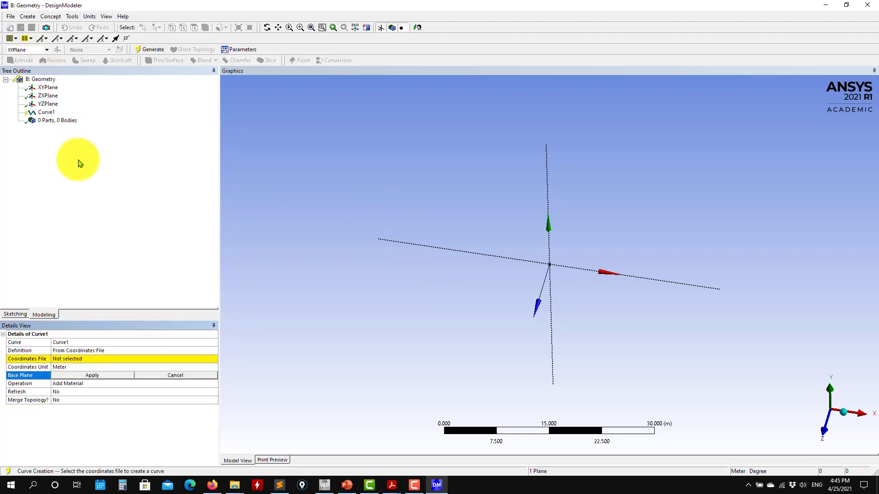
click(192, 350)
click(213, 351)
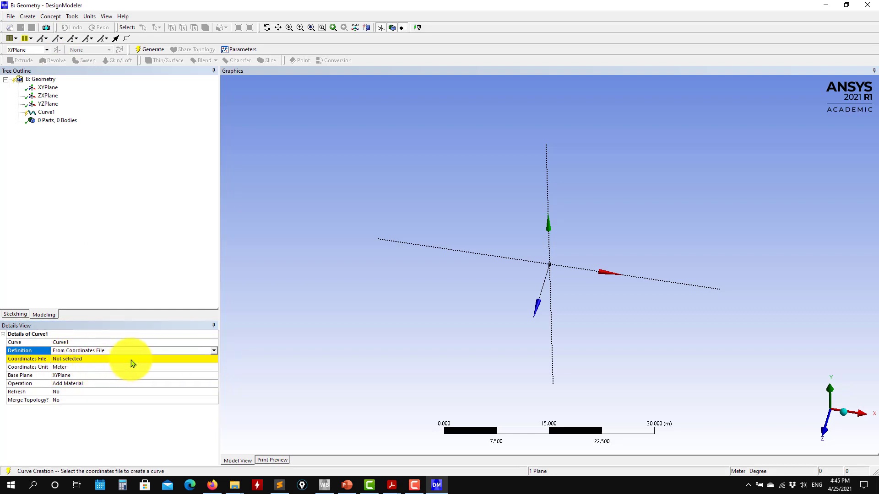
Step: Browse for the curve's coordinates file and open the DATA SSD2 (D:) drive
click(131, 360)
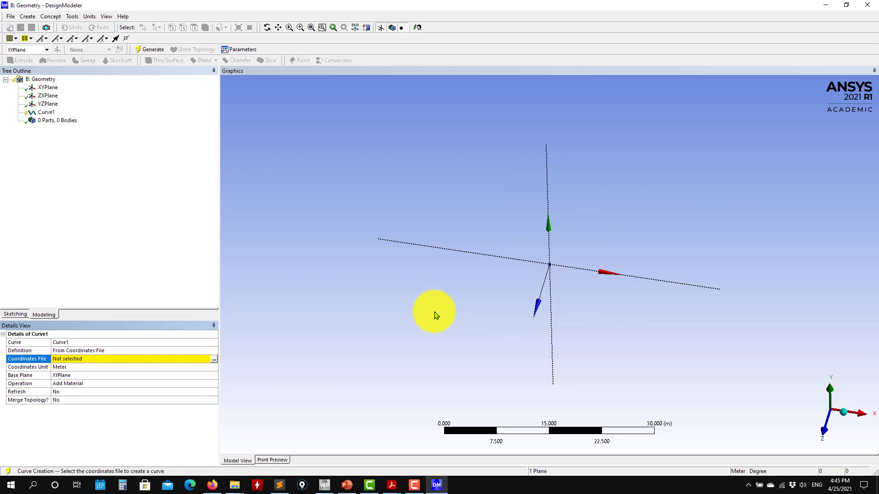
click(214, 360)
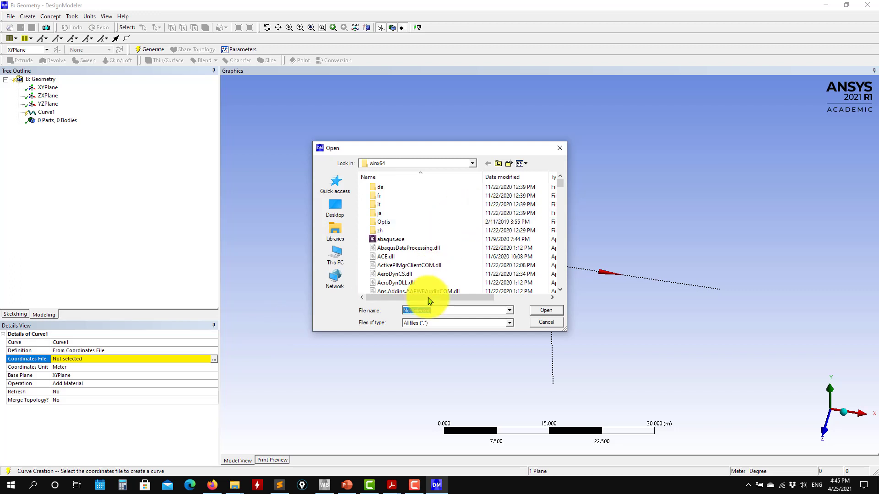
click(336, 208)
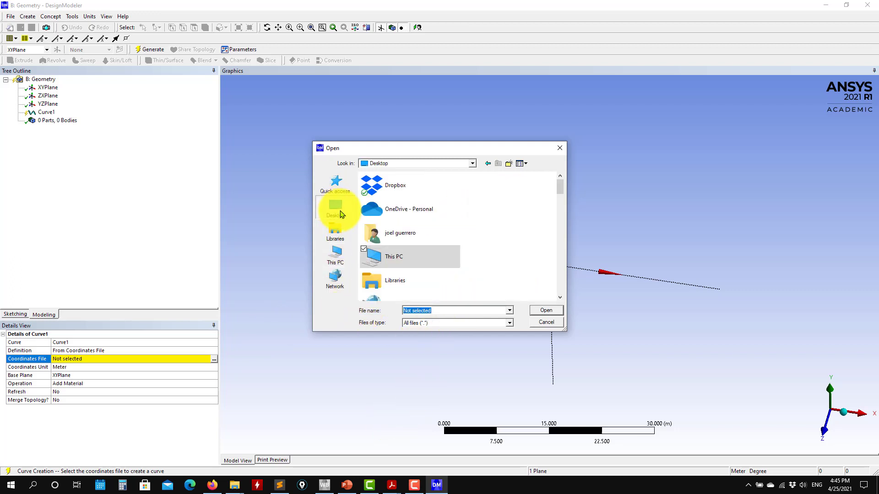
click(335, 183)
scroll(435, 204, down, 5)
scroll(451, 220, up, 3)
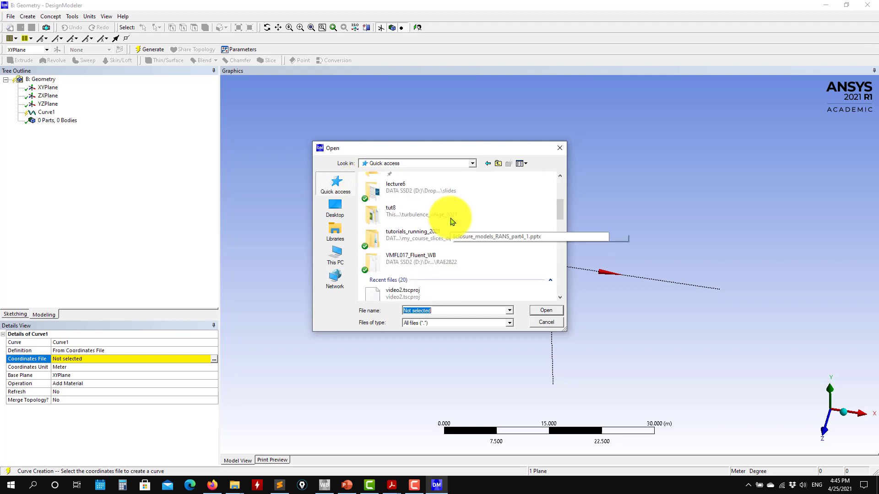
scroll(448, 231, down, 3)
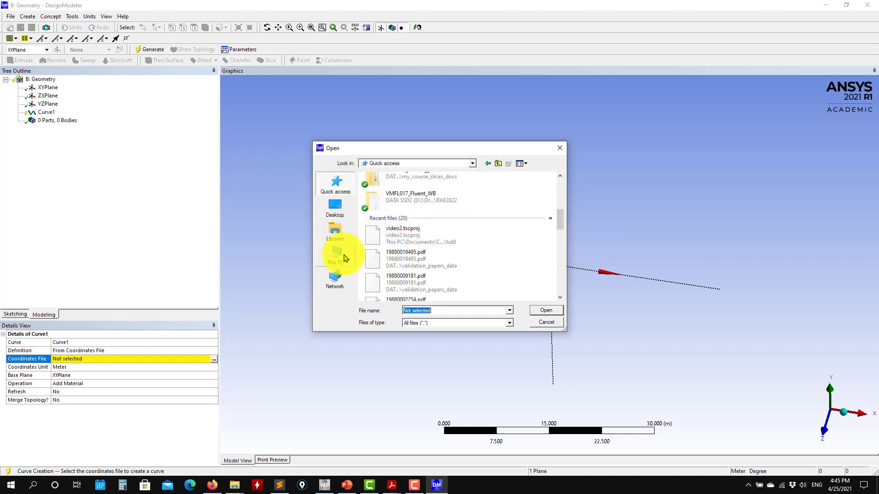
click(336, 206)
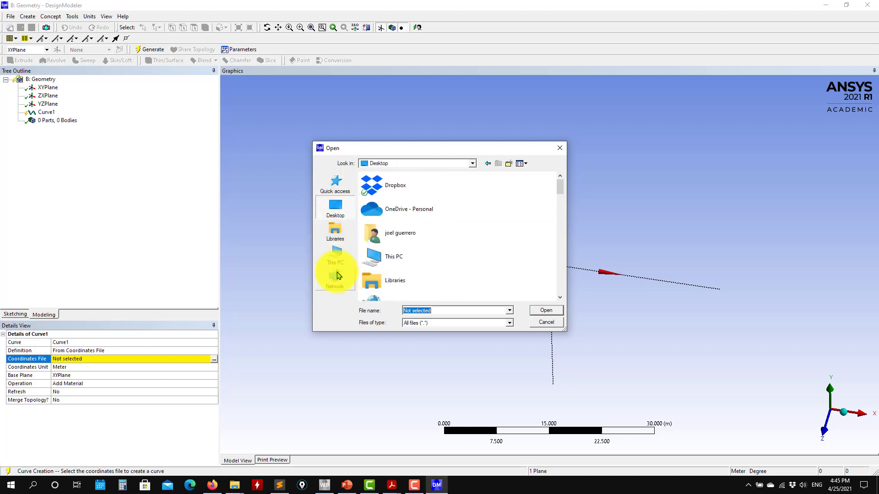
click(341, 256)
scroll(432, 227, down, 5)
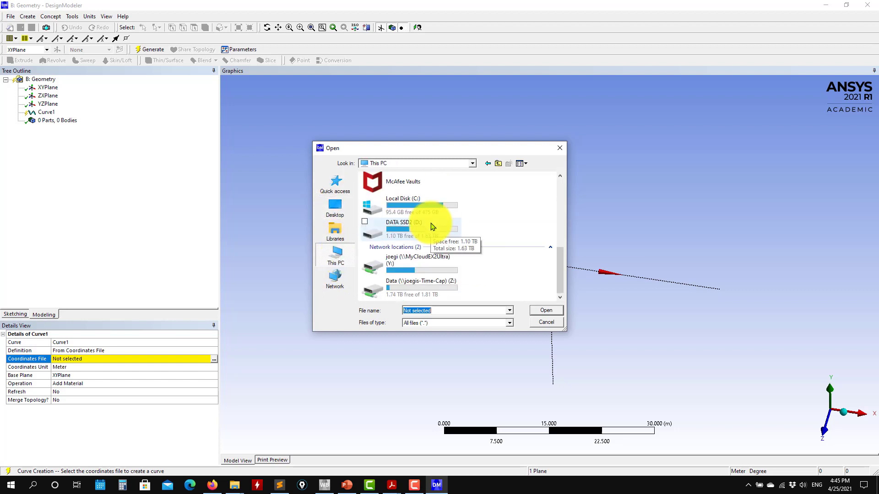
double_click(436, 232)
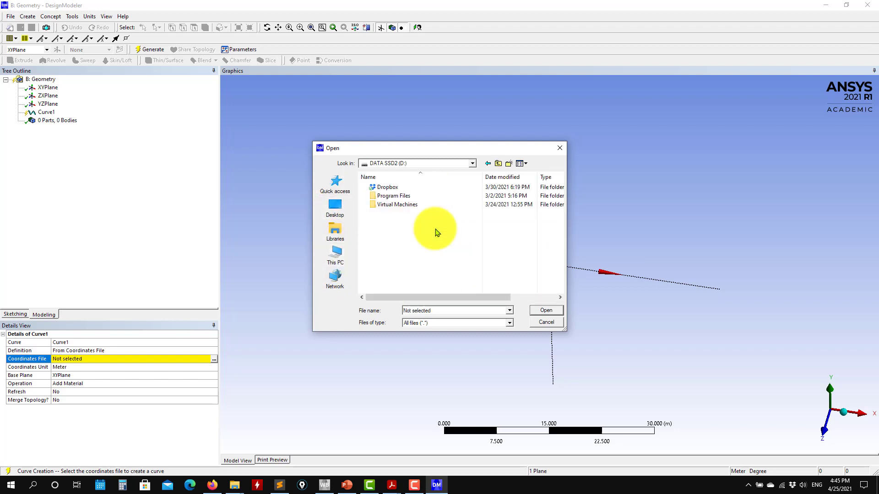
Step: Load naca0012_v1_point_separator.dat from the coordinates_for_design_modeler folder inside naca0012_coordinates as the curve's coordinates file
double_click(395, 189)
scroll(434, 223, down, 1)
scroll(434, 225, down, 2)
scroll(435, 225, up, 1)
scroll(435, 226, up, 2)
double_click(400, 233)
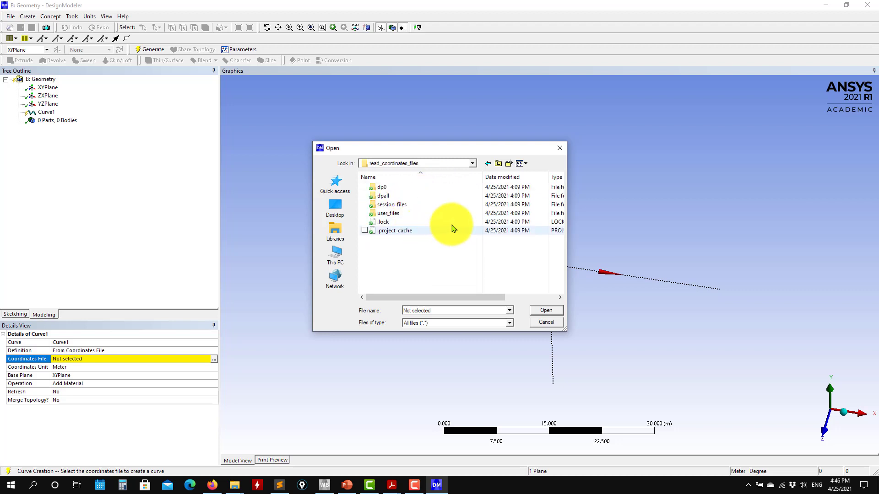
click(499, 165)
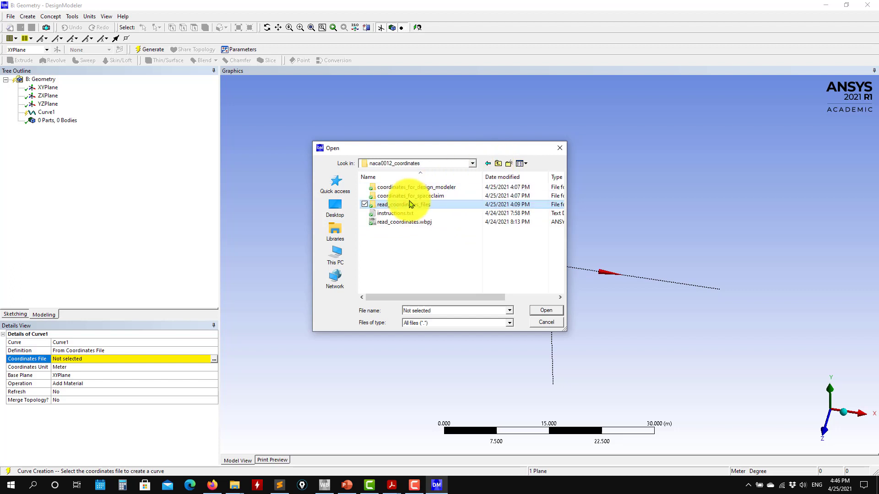
double_click(436, 188)
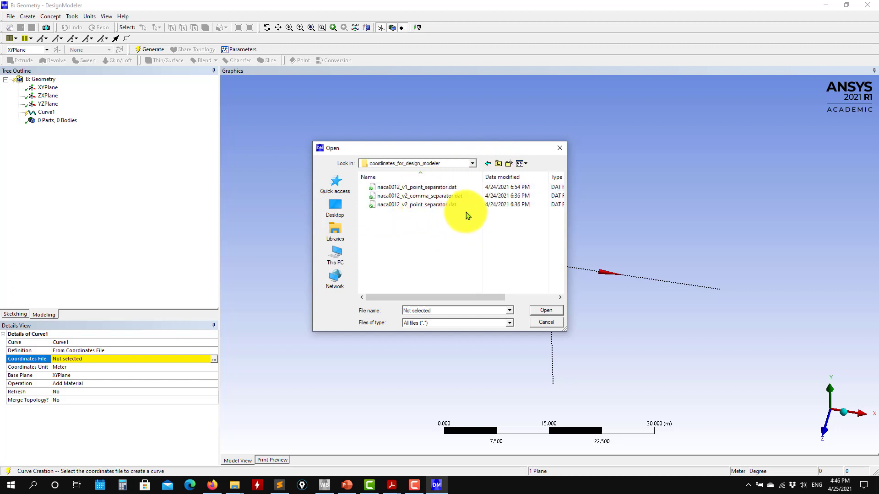
click(400, 192)
click(547, 312)
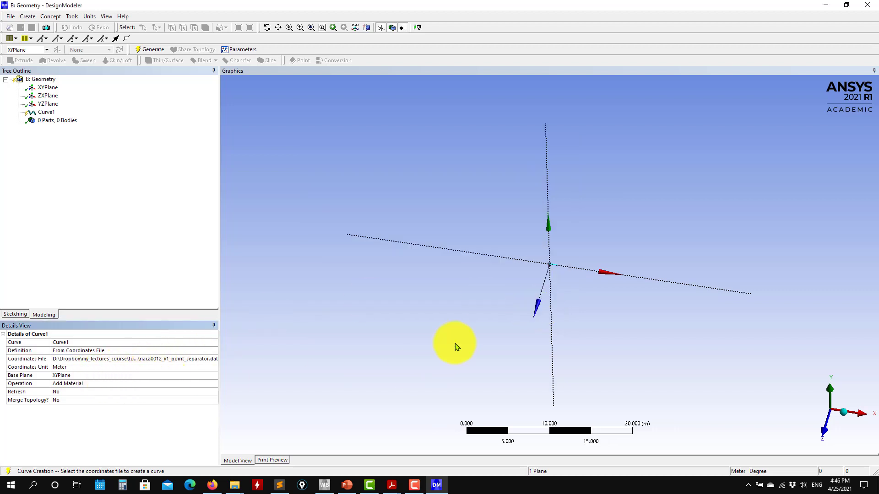
Step: Set the curve's operation to Add Frozen and generate the airfoil curve
scroll(573, 281, up, 3)
scroll(591, 285, up, 6)
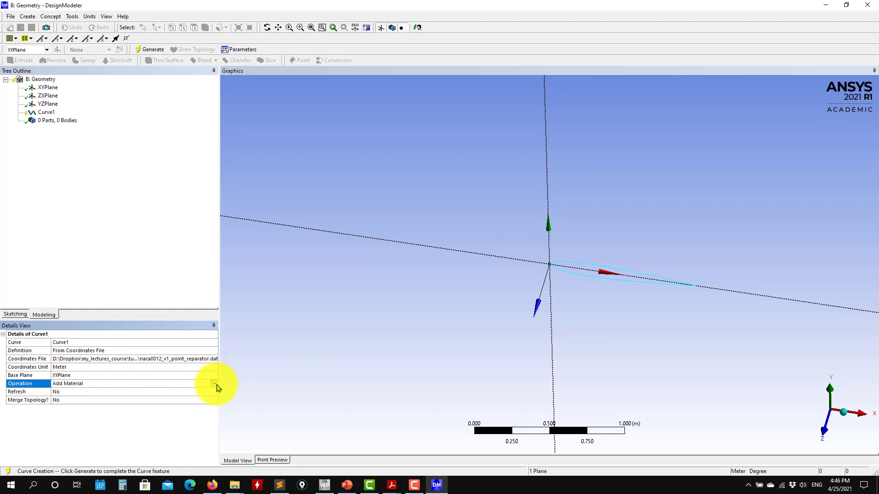
click(216, 385)
click(92, 391)
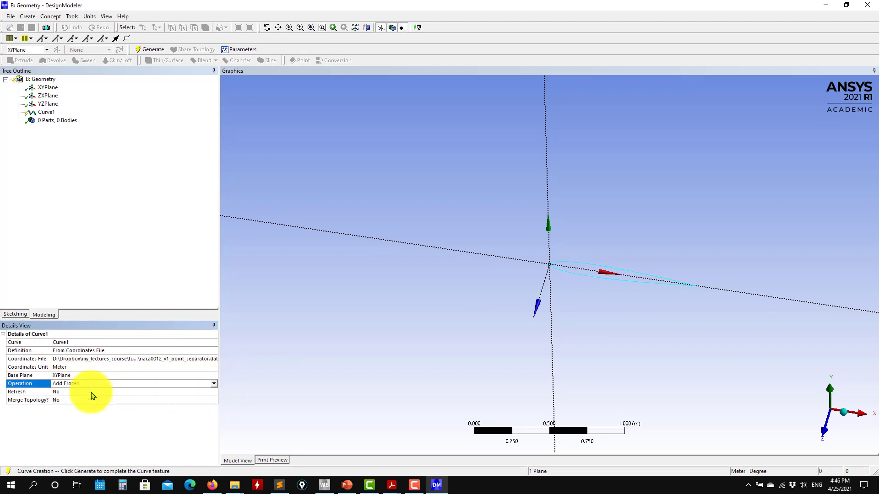
click(150, 52)
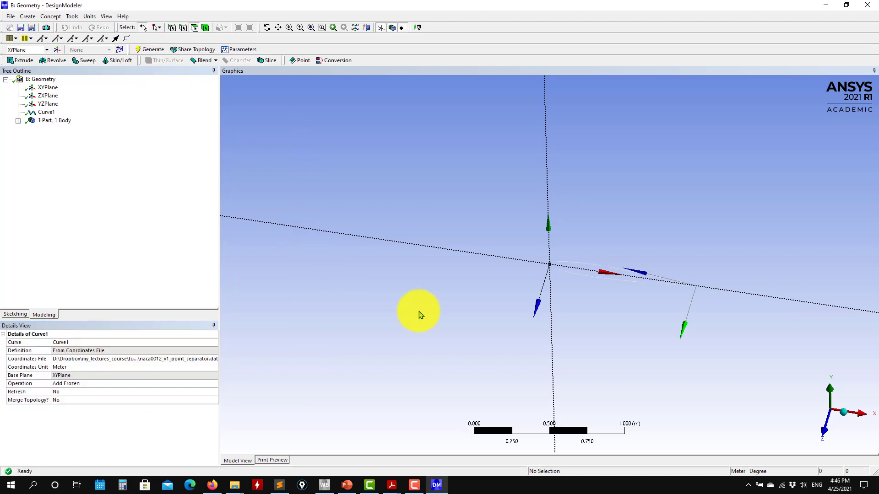
Step: Expand the part in the tree and select its Line Body to examine the closed airfoil outline
middle_drag(571, 318, 613, 335)
scroll(708, 290, up, 3)
scroll(526, 288, down, 2)
scroll(499, 284, up, 3)
click(18, 121)
click(62, 129)
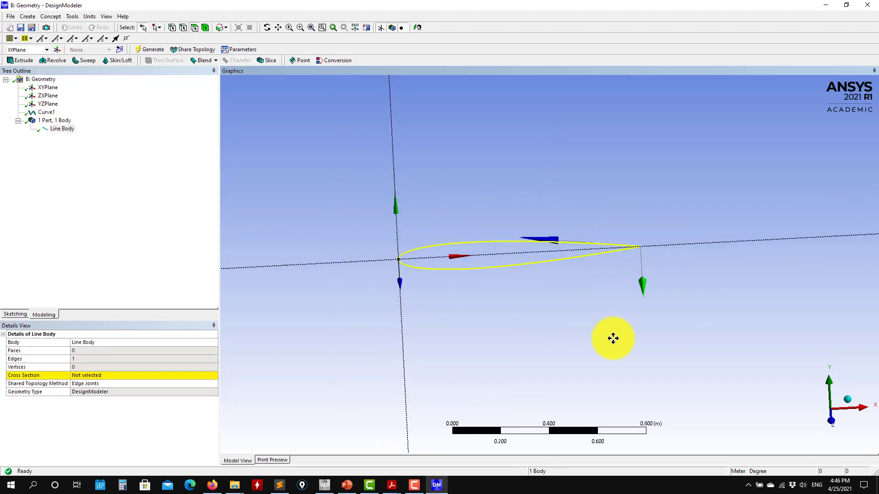
Step: Create a surface from the airfoil edge with the Surfaces From Edges feature and generate it
click(54, 17)
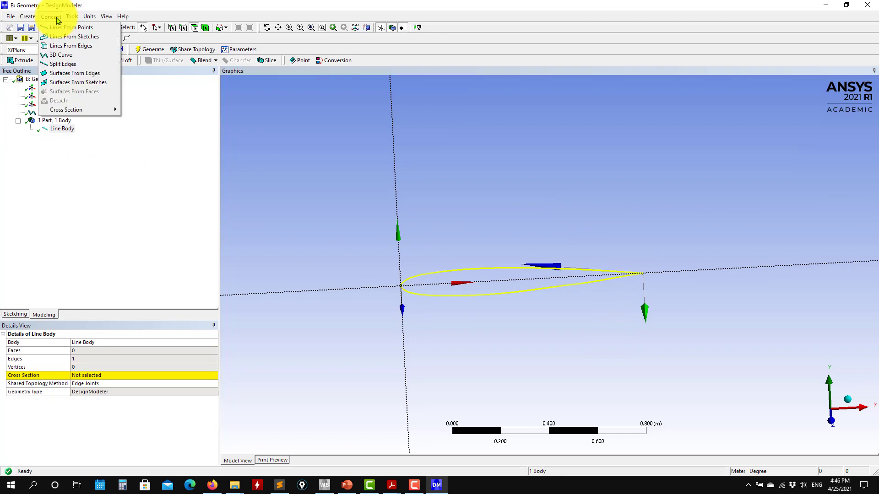
click(54, 75)
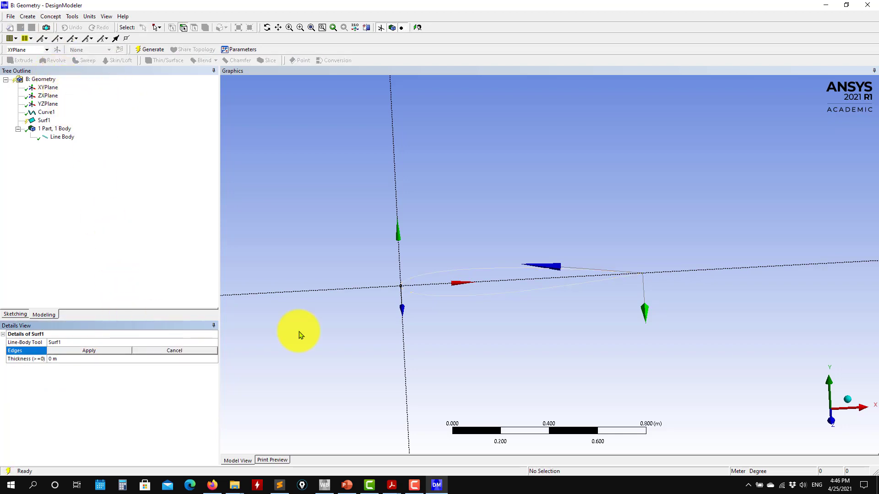
click(487, 295)
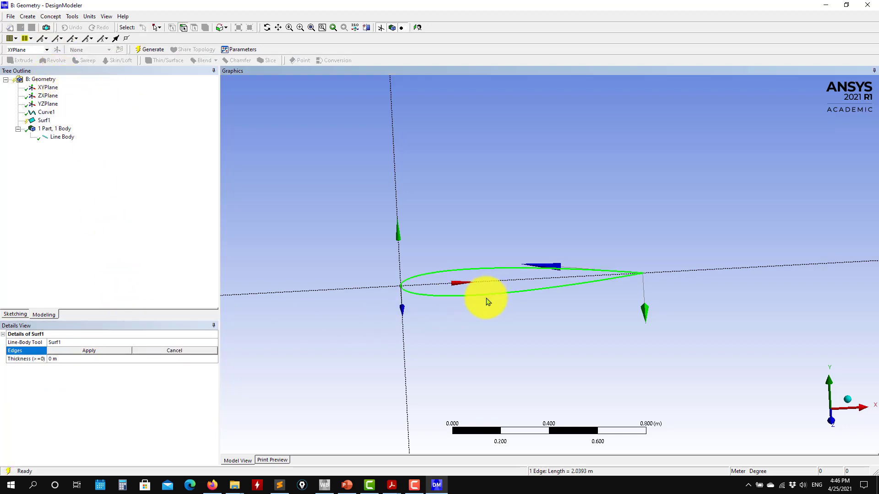
click(118, 350)
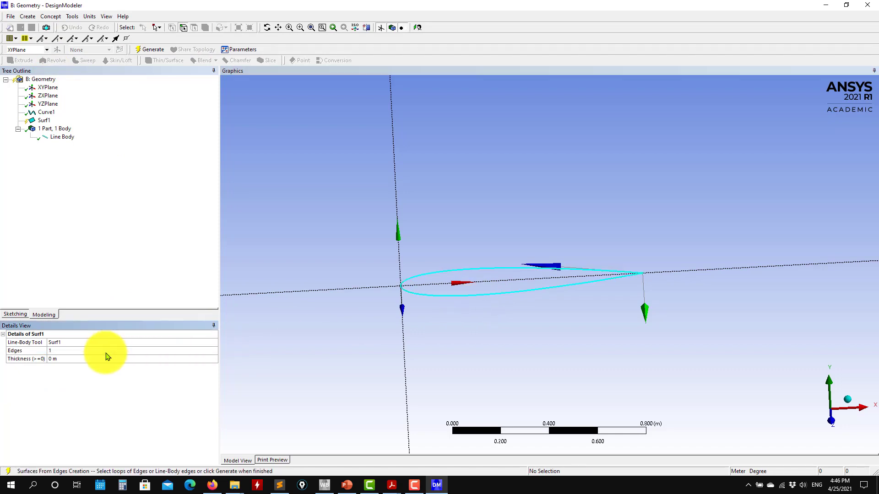
click(151, 50)
Step: View the airfoil face-on along the Z axis and create a new sketch on the XYPlane
scroll(451, 349, up, 2)
scroll(454, 350, down, 4)
scroll(454, 350, down, 6)
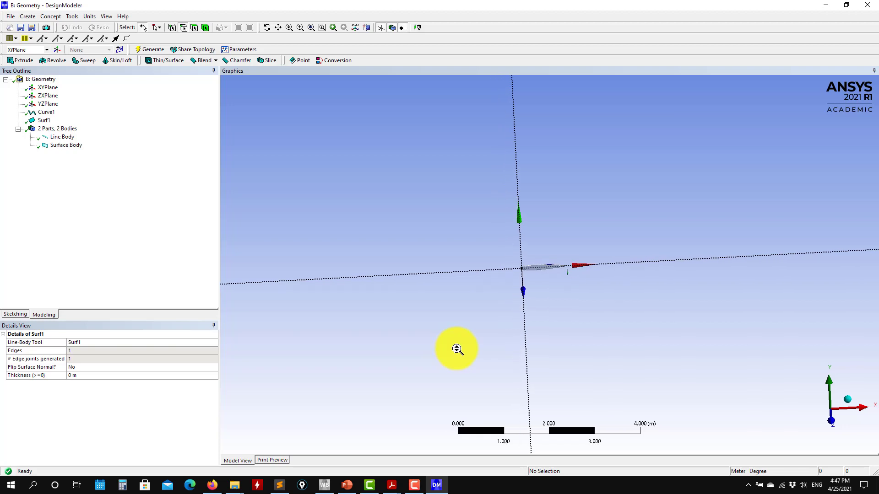
middle_drag(522, 337, 661, 291)
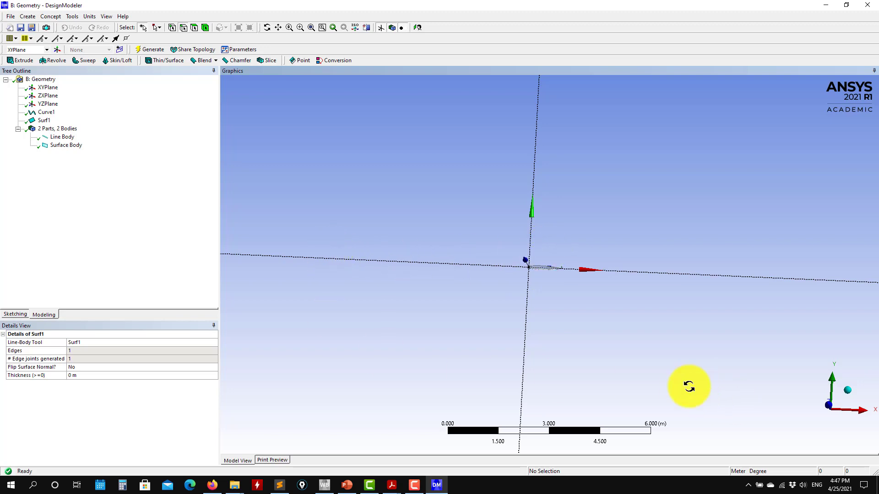
middle_drag(696, 373, 802, 423)
click(820, 425)
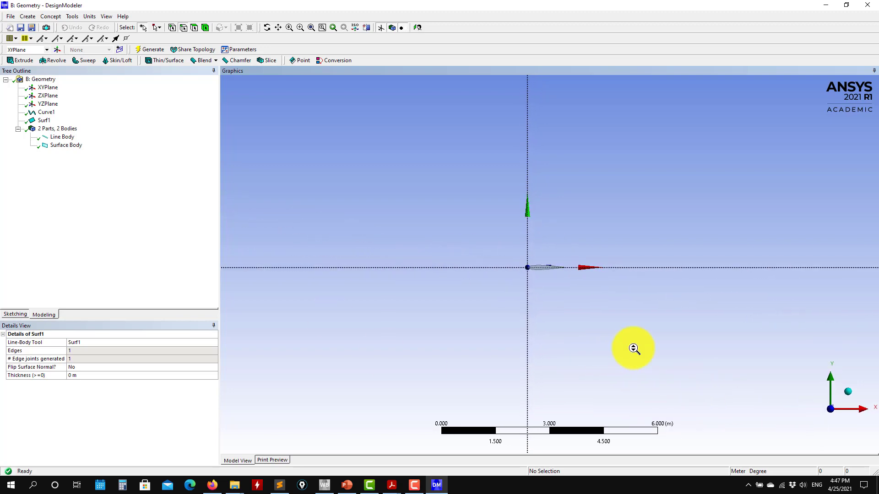
click(51, 89)
click(119, 50)
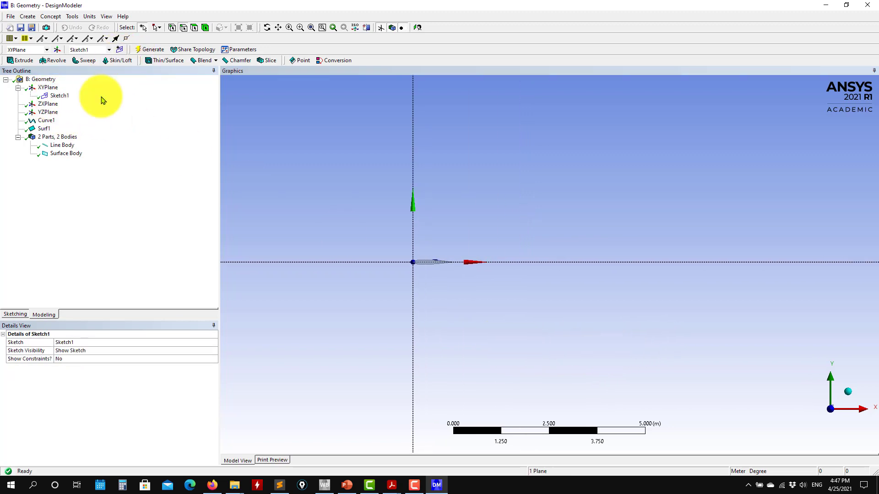
Step: Sketch a rectangle about 12 m wide and 6.7 m high around the airfoil, with more room behind the trailing edge
click(13, 316)
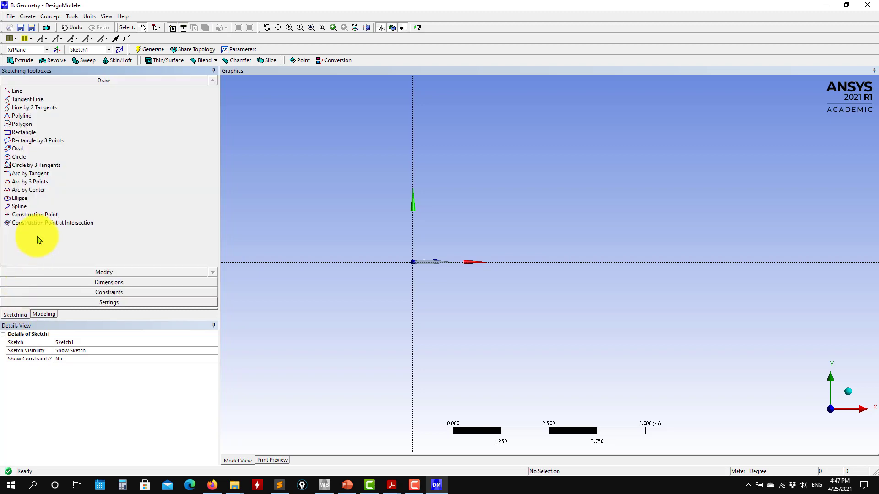
click(249, 132)
click(716, 391)
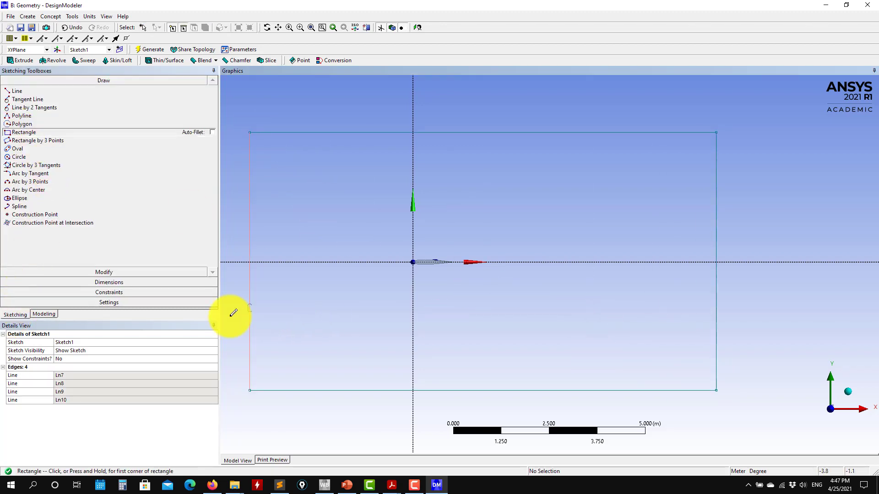
click(276, 461)
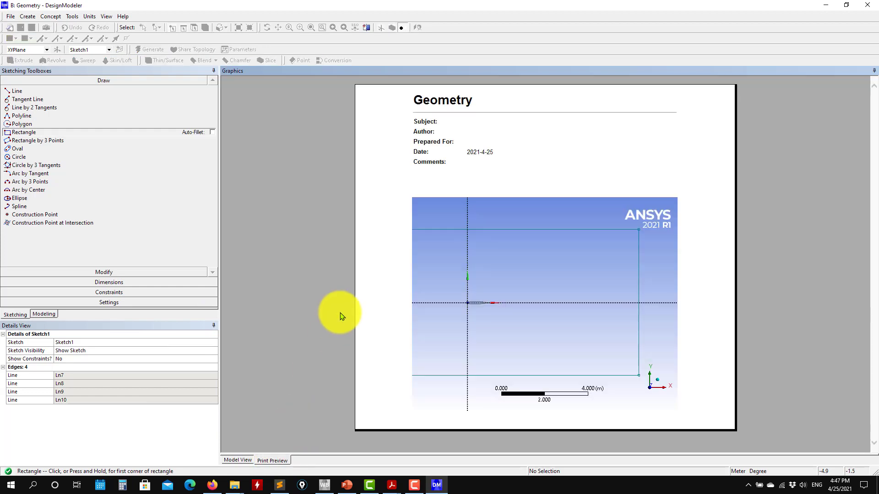
Step: Create a surface from the rectangle sketch with the Surfaces From Sketches feature and generate it
click(237, 462)
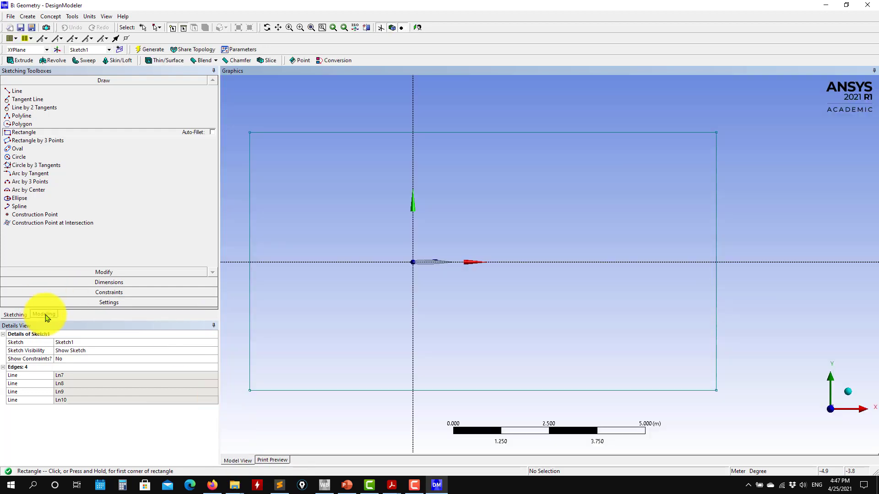
click(43, 314)
click(50, 17)
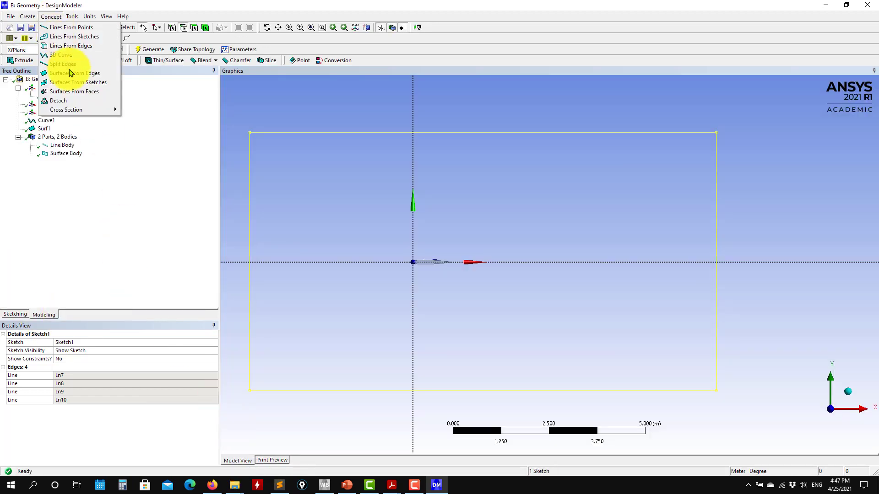
click(76, 83)
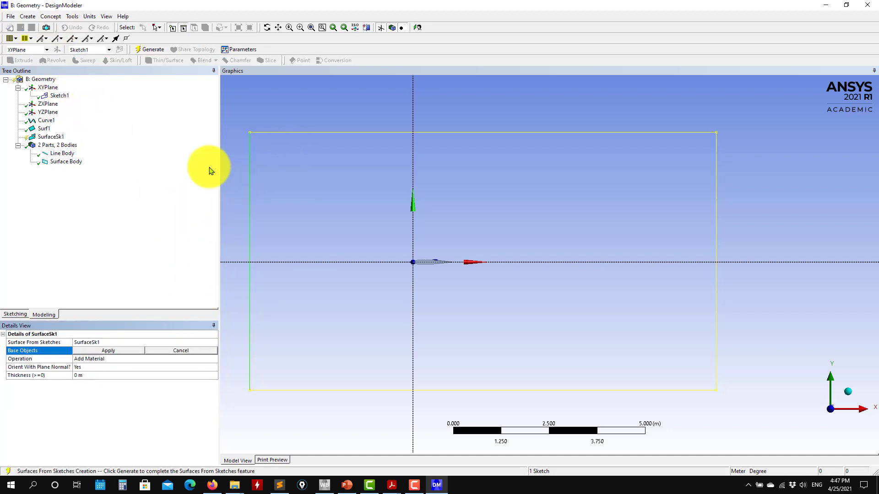
click(151, 50)
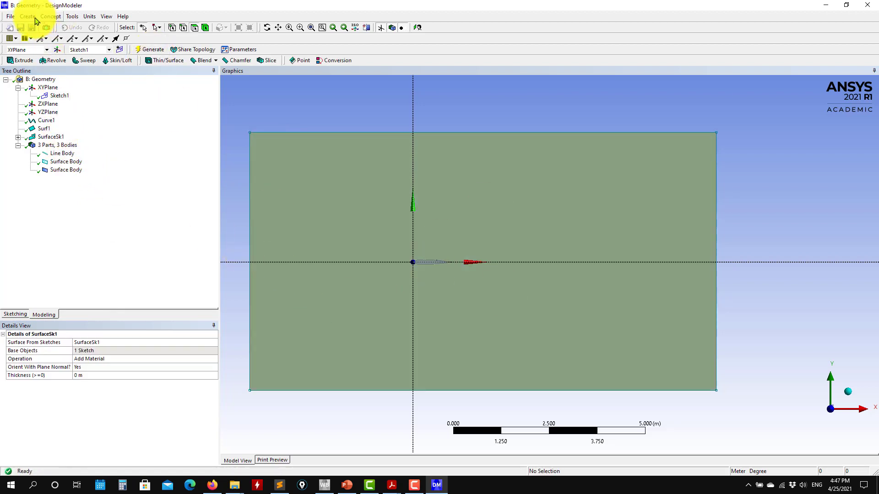
Step: Subtract the airfoil surface body from the rectangular surface body with a Boolean set to Subtract, and generate it
click(35, 17)
click(64, 163)
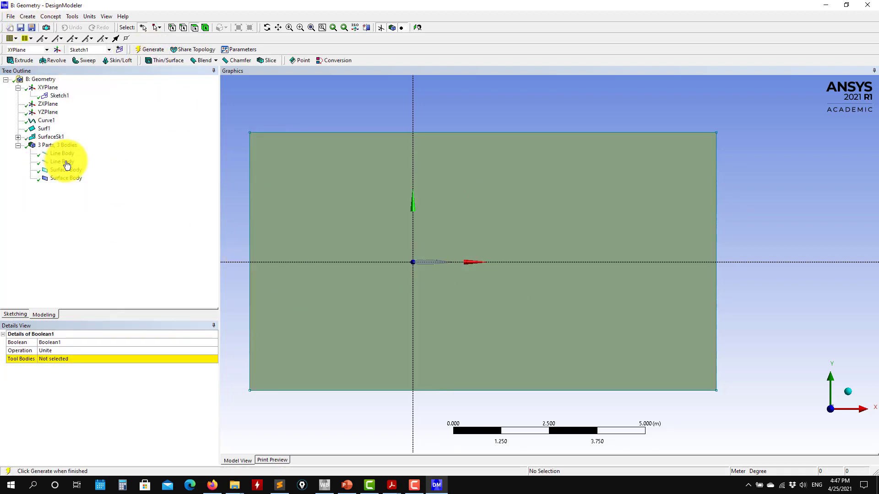
click(317, 211)
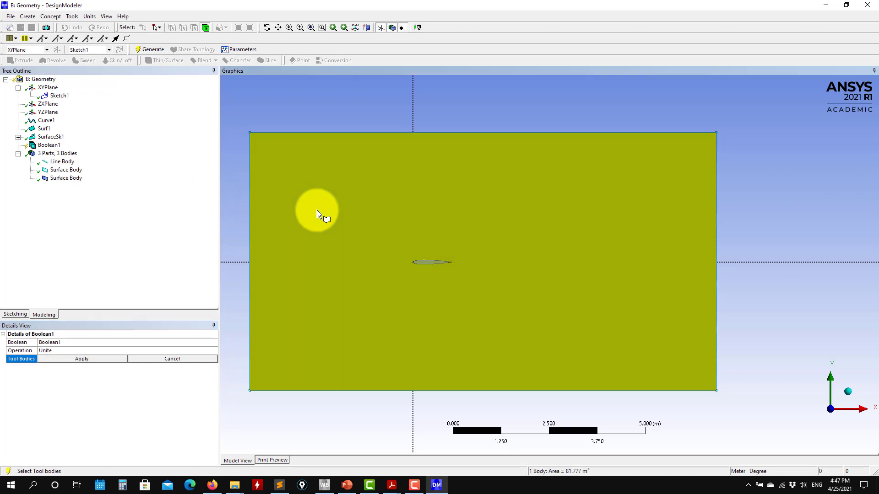
click(212, 354)
click(213, 350)
click(94, 366)
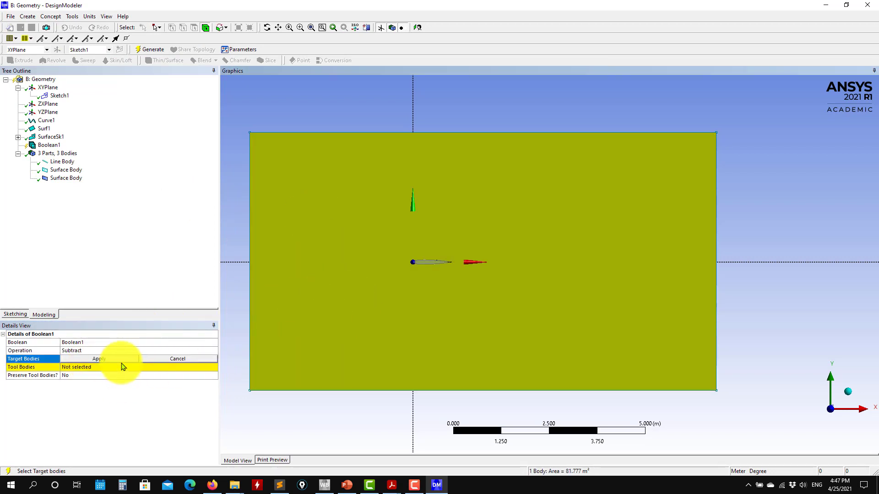
click(122, 361)
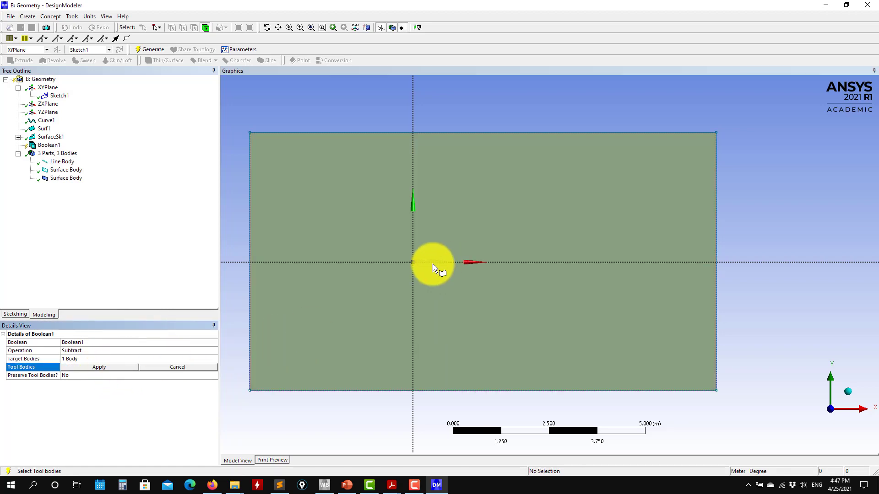
click(412, 294)
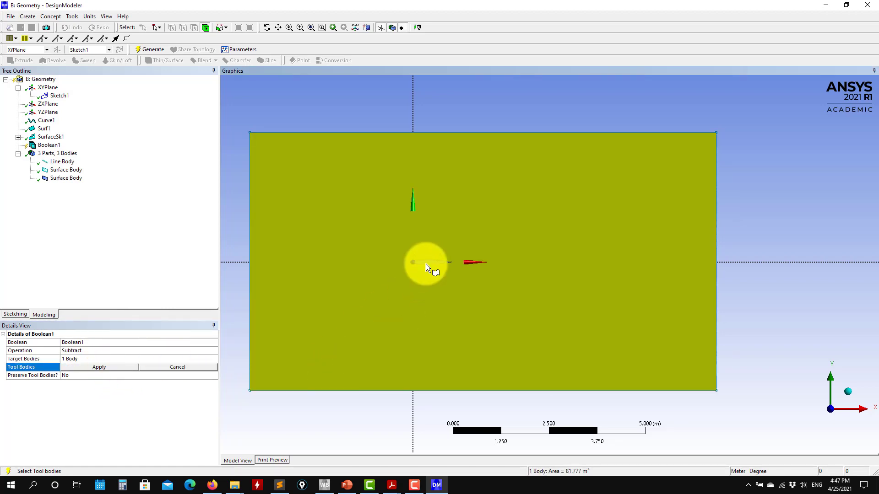
click(257, 432)
click(101, 367)
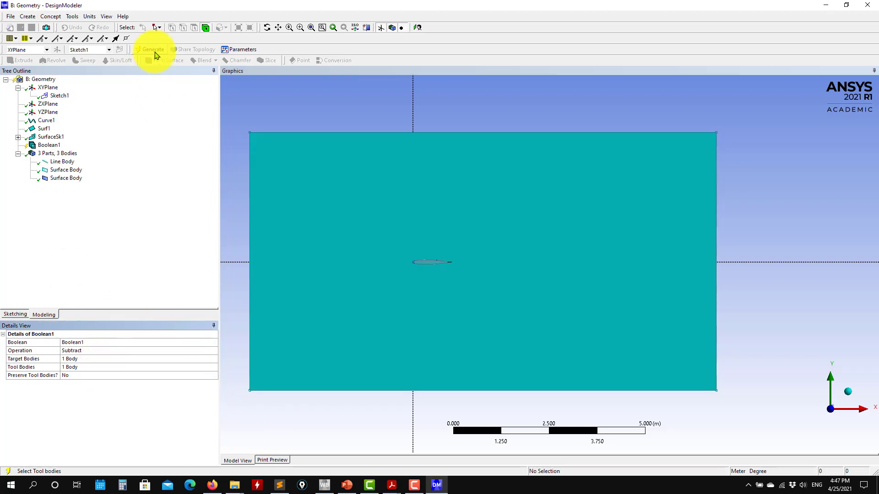
click(152, 49)
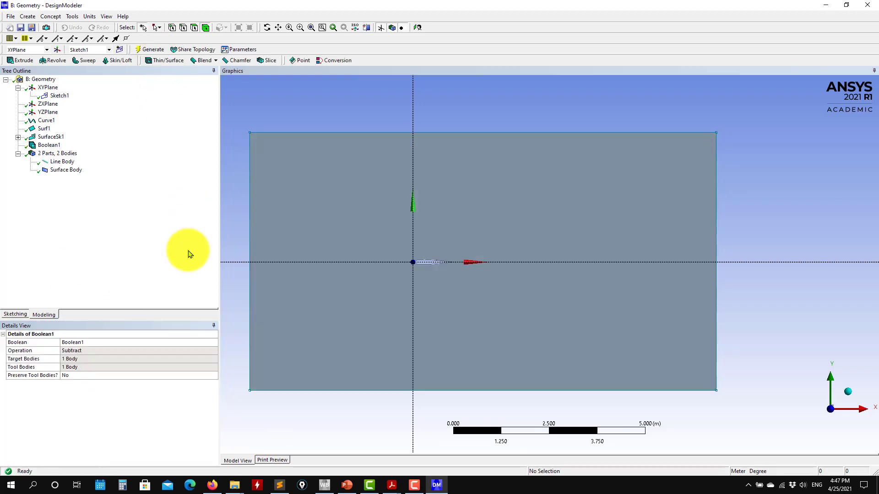
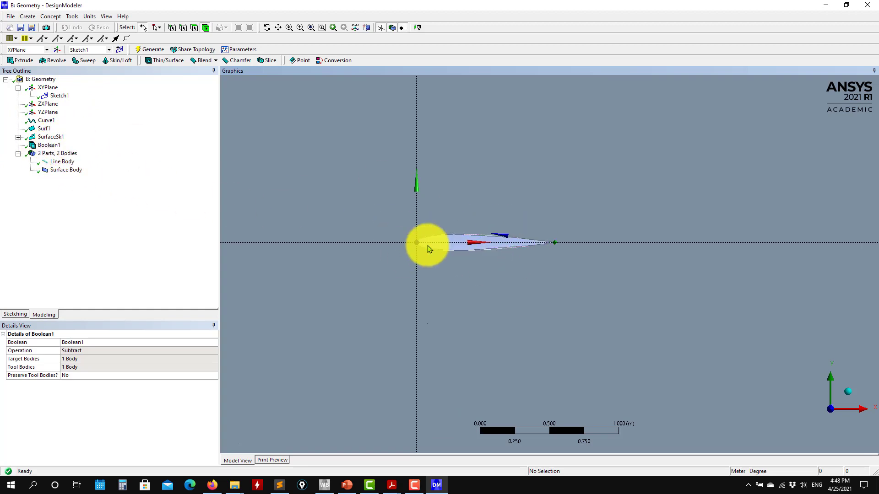
Step: Delete the Boolean1 feature from the model tree
right_click(53, 147)
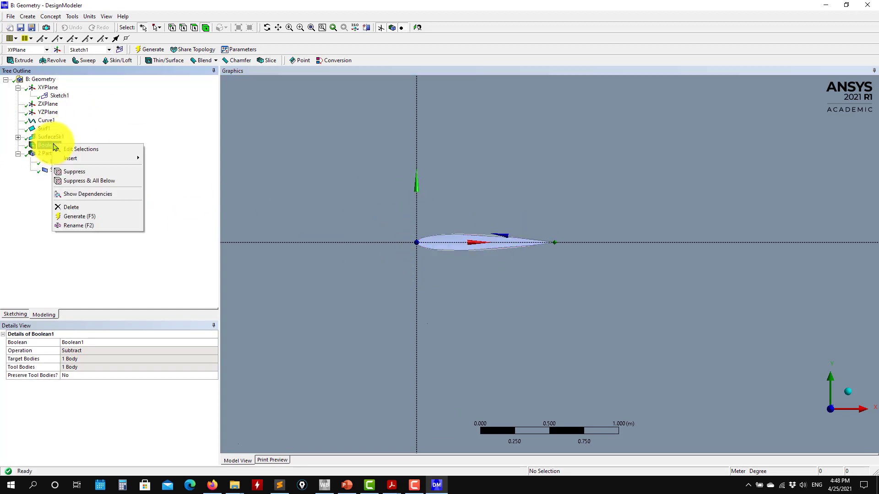
click(89, 207)
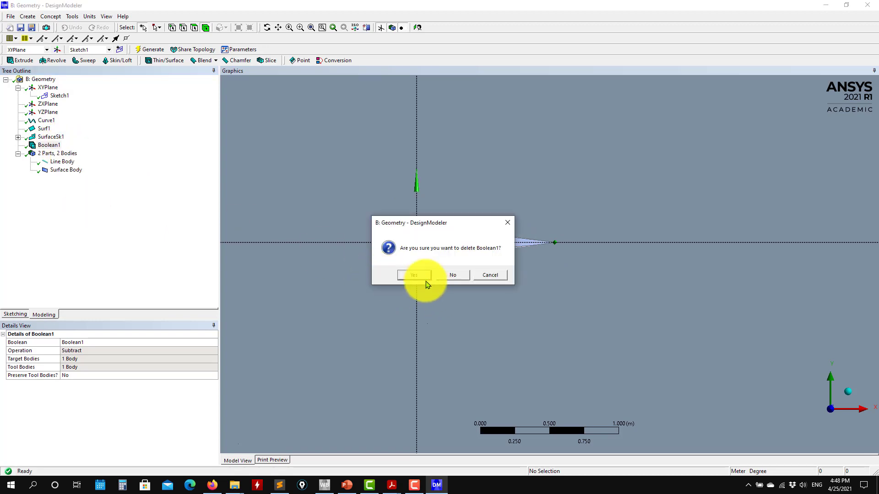
click(423, 275)
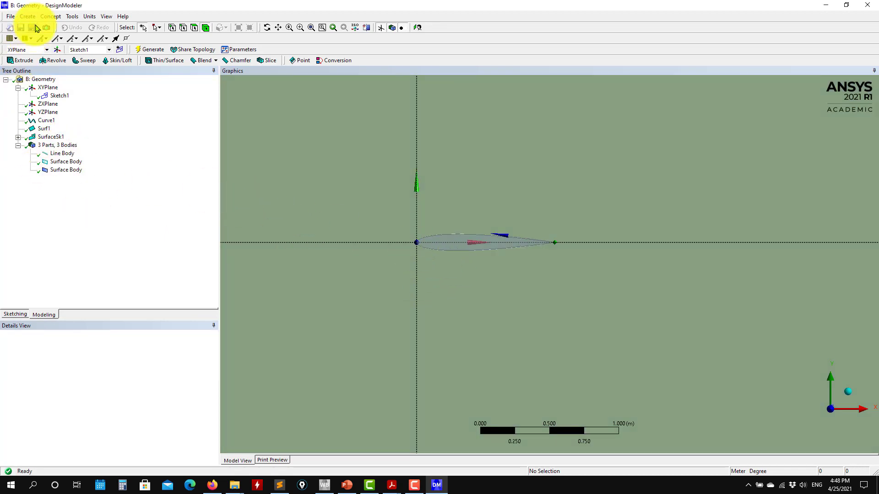
Step: Add a Rotate body transformation and assign the airfoil surface as the body it rotates
click(50, 17)
mouse_move(35, 21)
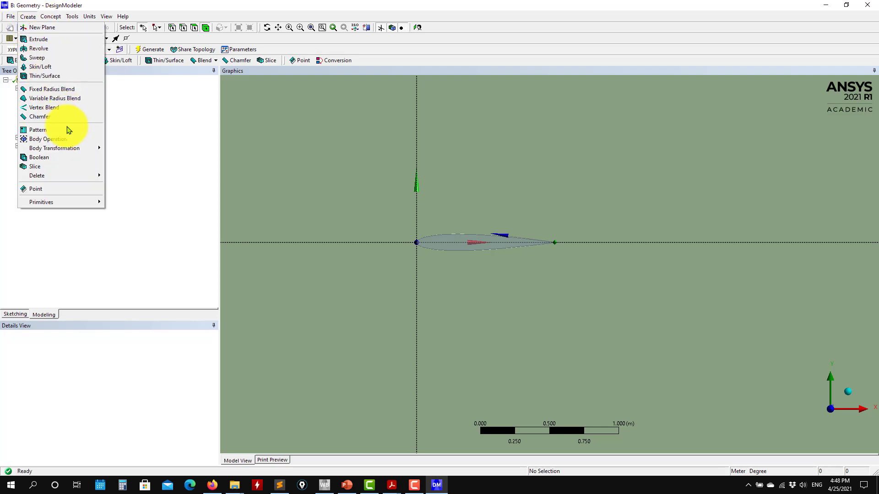
mouse_move(74, 148)
click(129, 167)
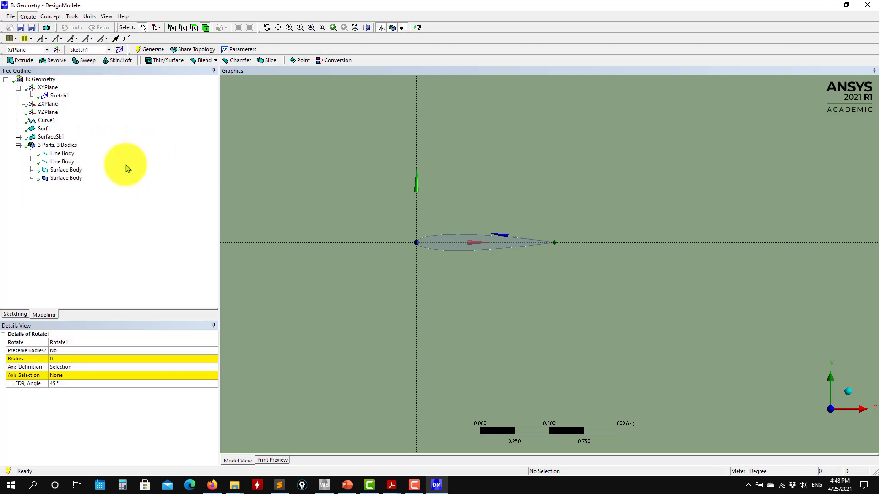
click(443, 243)
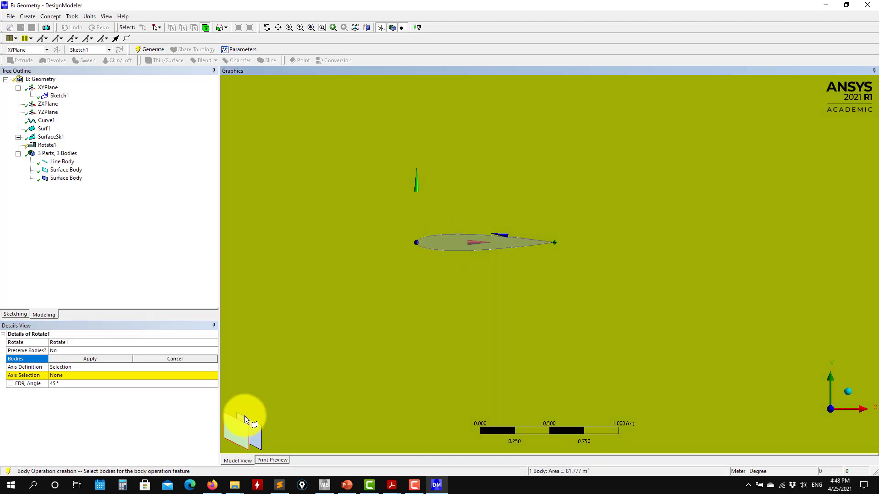
click(89, 359)
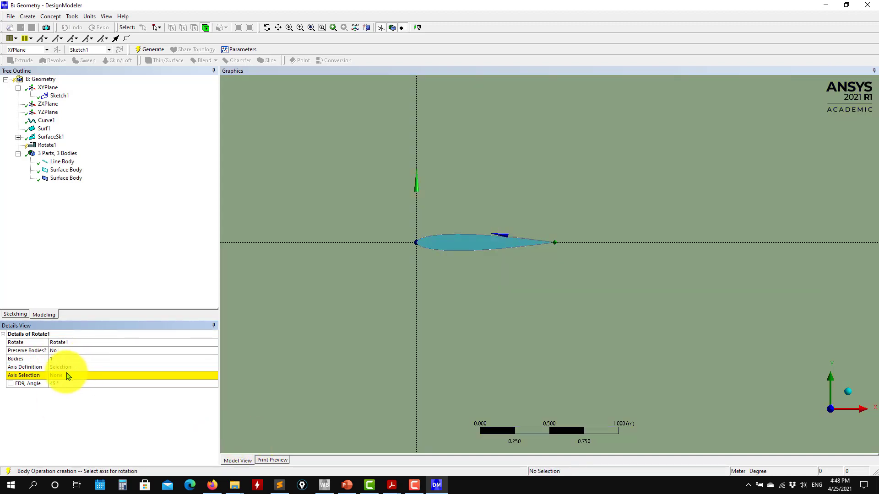
click(67, 376)
mouse_move(412, 245)
middle_down()
mouse_move(406, 286)
mouse_move(409, 260)
middle_up()
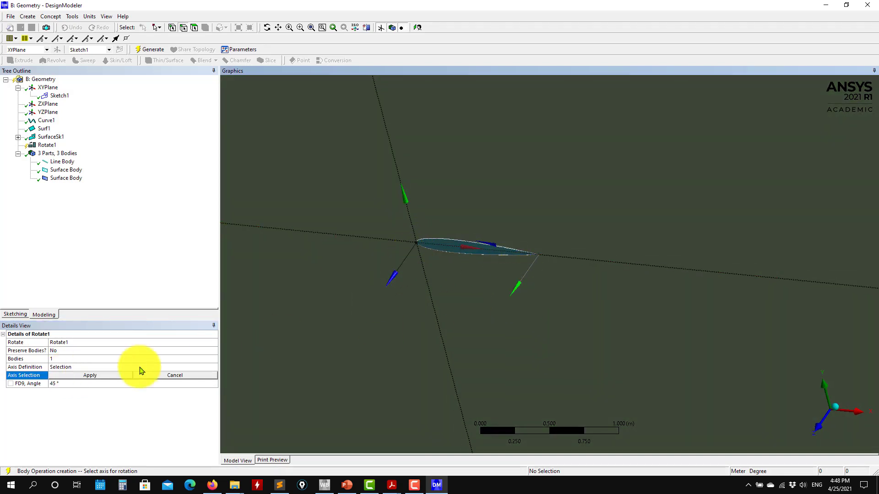
click(90, 375)
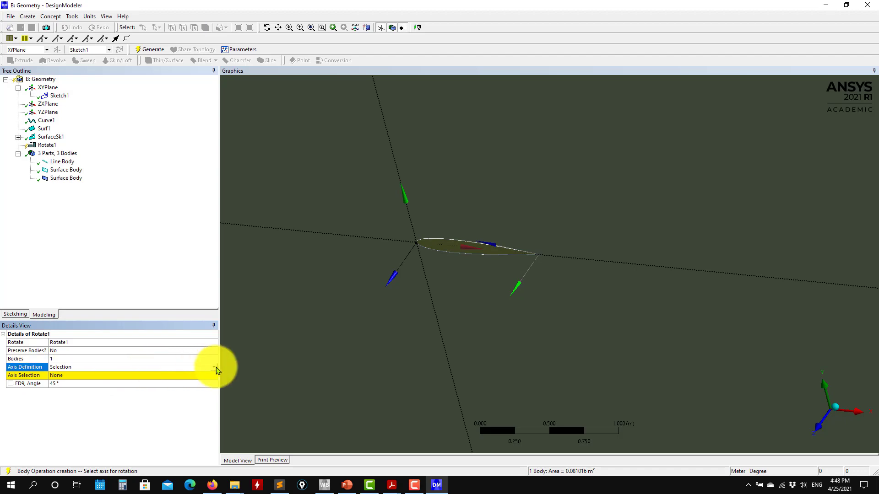
Step: Define the rotation axis by components with a Z component of -1, set the angle to 20°, and generate the rotation
click(213, 367)
click(131, 380)
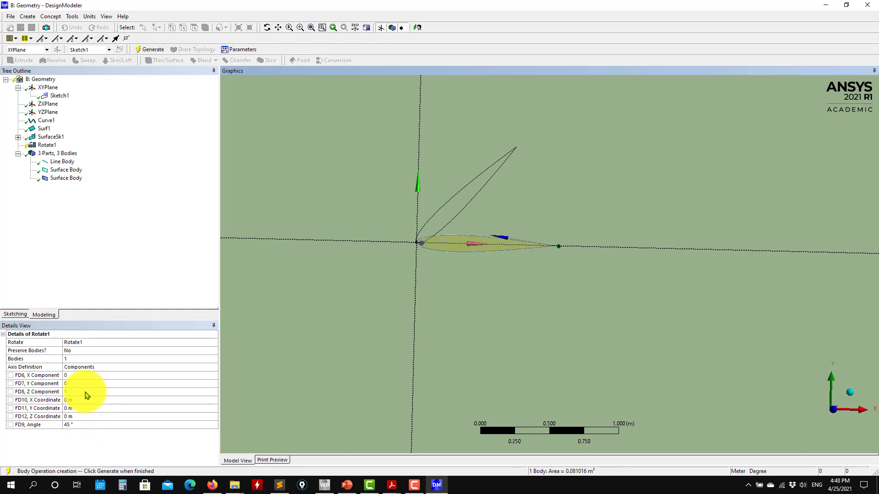
click(85, 392)
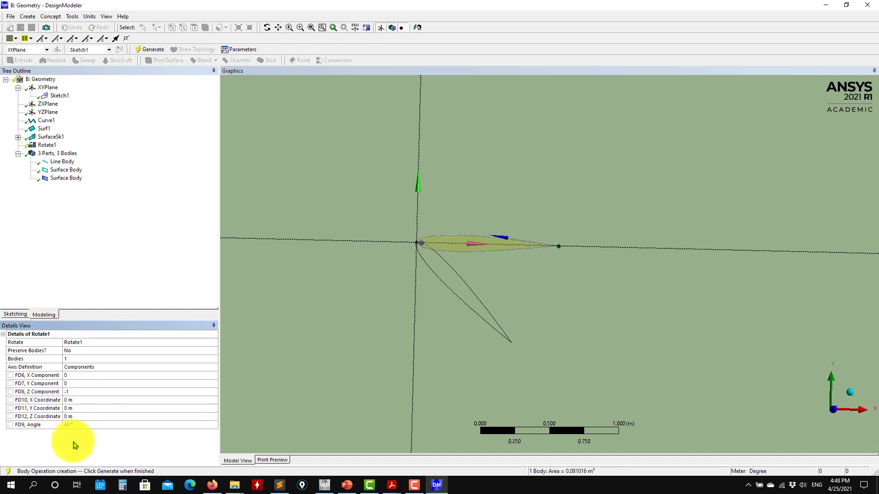
click(82, 425)
text(20)
key(Return)
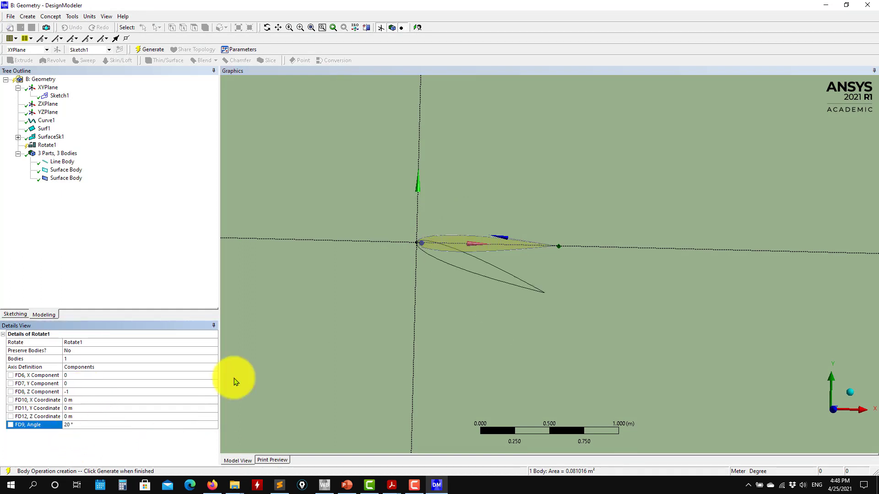
click(155, 49)
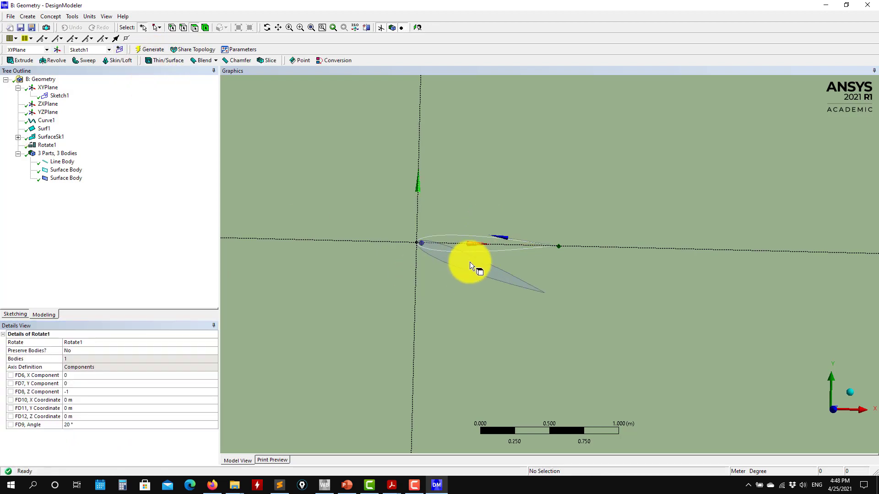
Step: Suppress the Line Body that holds the original, unrotated airfoil outline
mouse_move(480, 280)
middle_down()
mouse_move(534, 288)
mouse_move(465, 281)
middle_up()
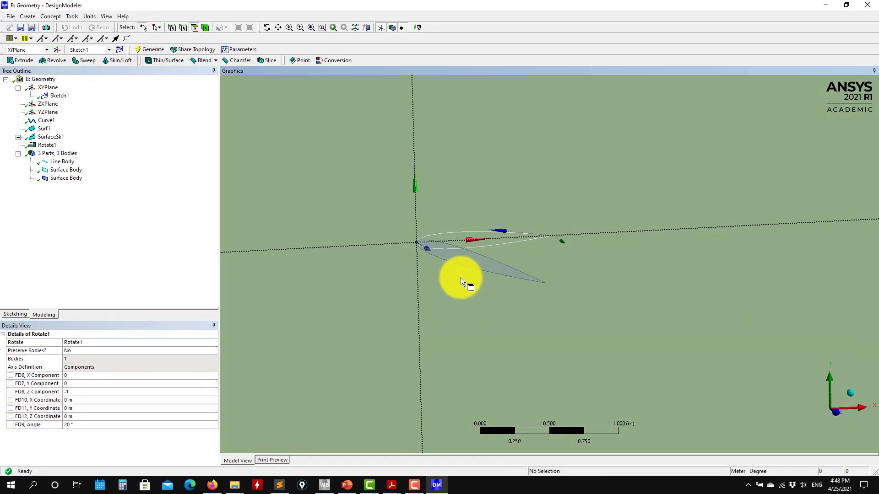
click(62, 163)
right_click(63, 165)
click(87, 180)
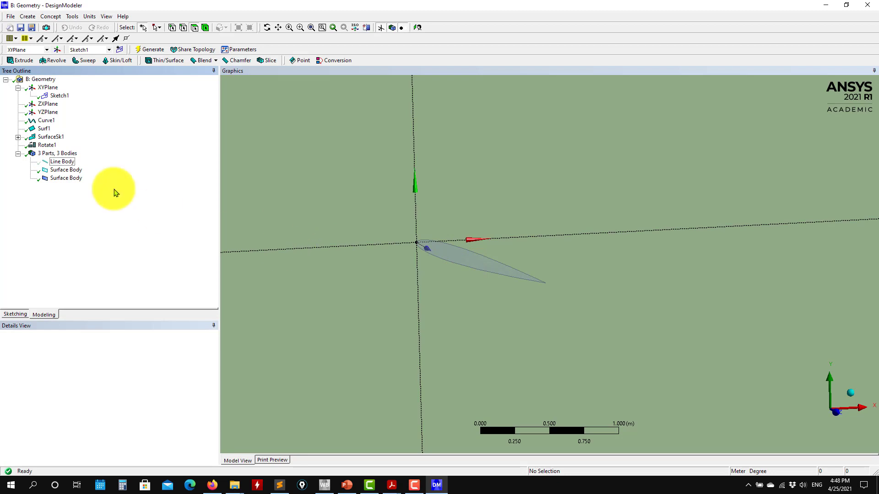
right_click(64, 163)
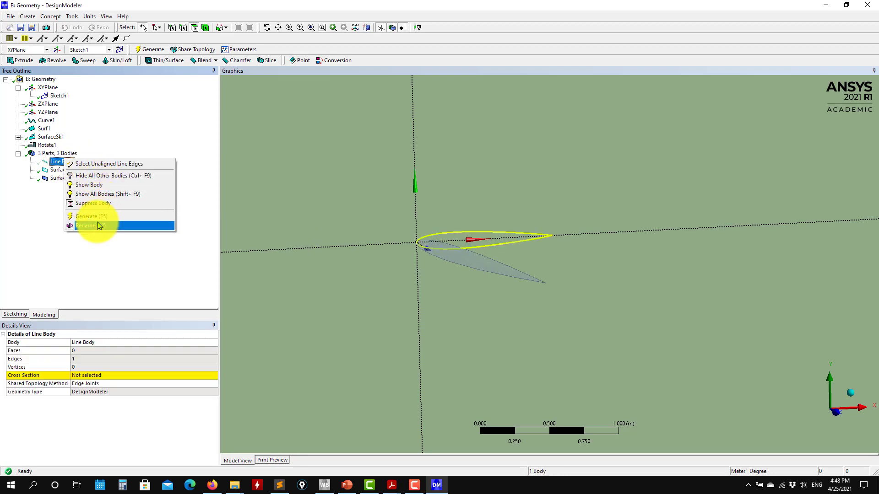
click(110, 204)
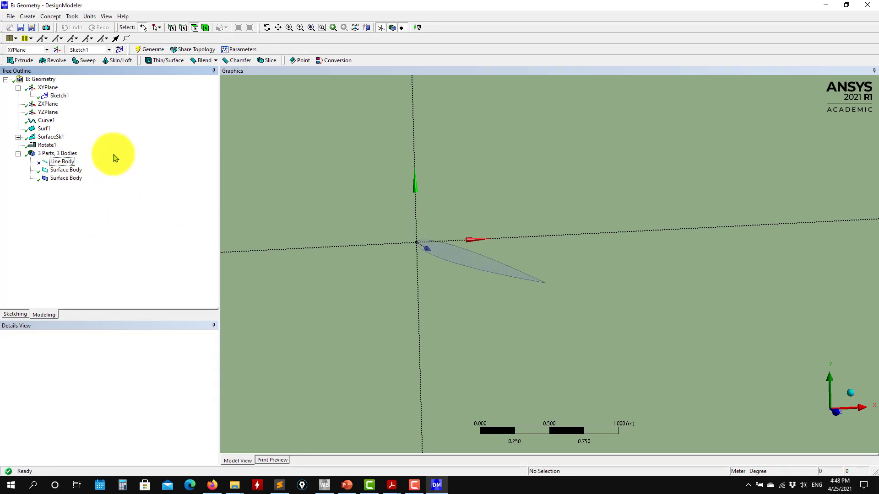
Step: Create a Boolean Subtract with the rectangular surface as target body and the rotated airfoil surface as tool body, and generate it
click(32, 17)
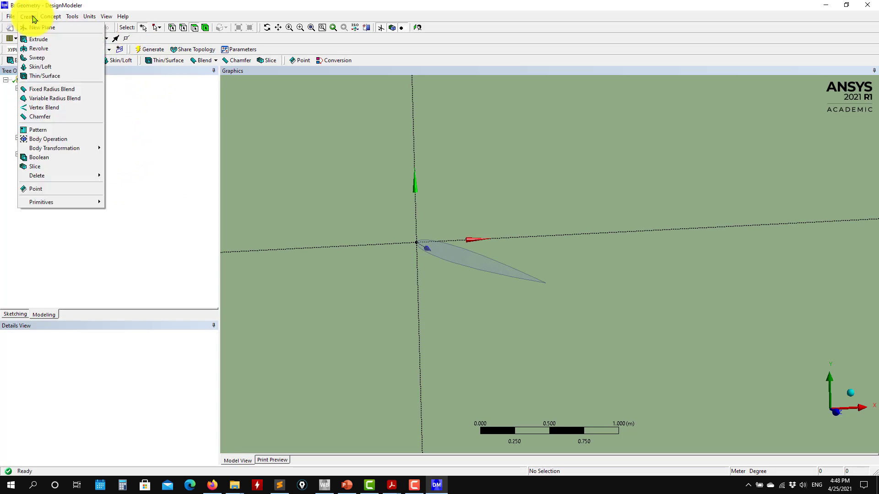
click(46, 160)
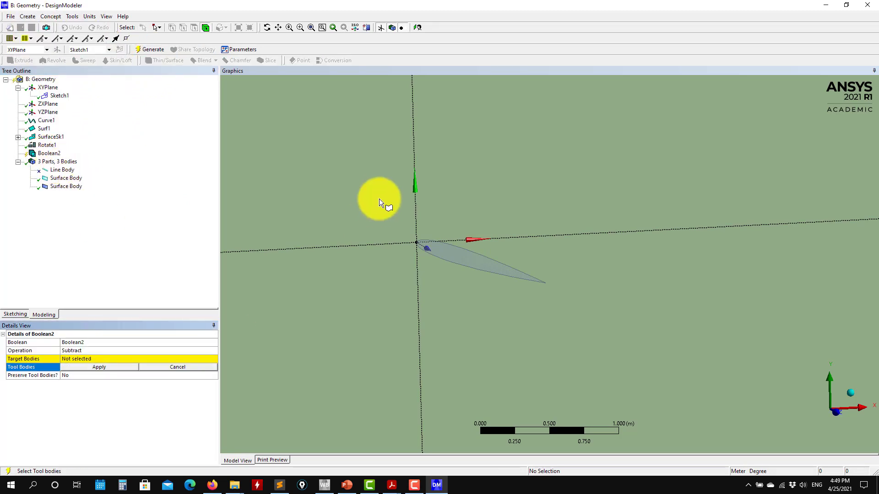
click(78, 359)
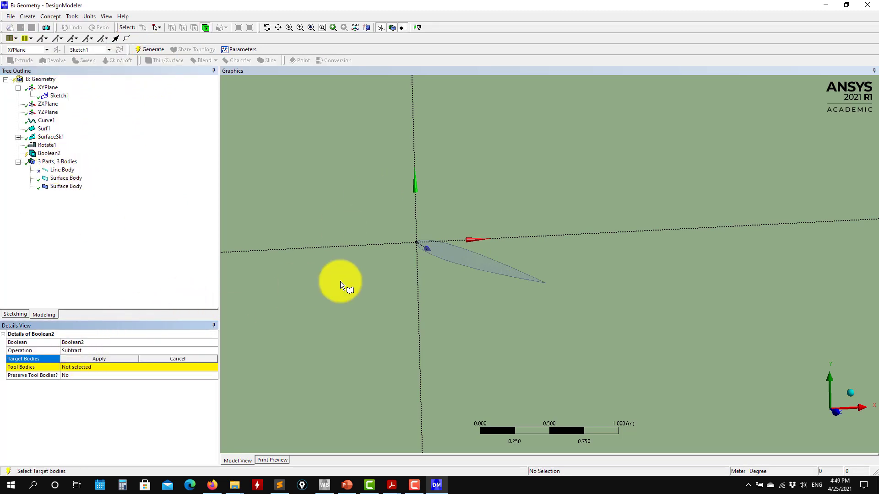
click(114, 358)
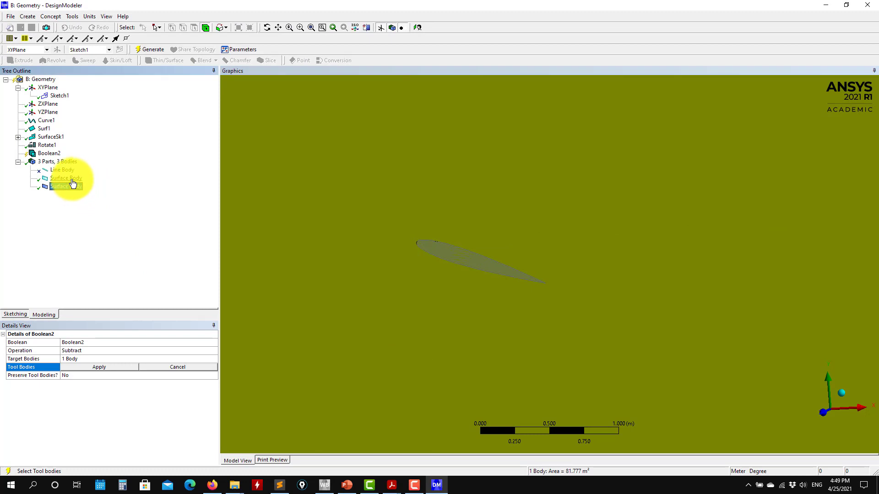
click(72, 181)
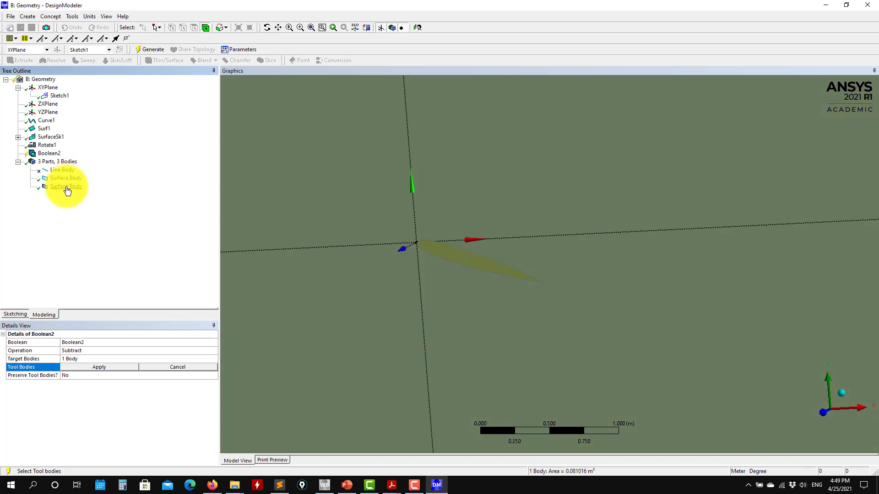
click(449, 253)
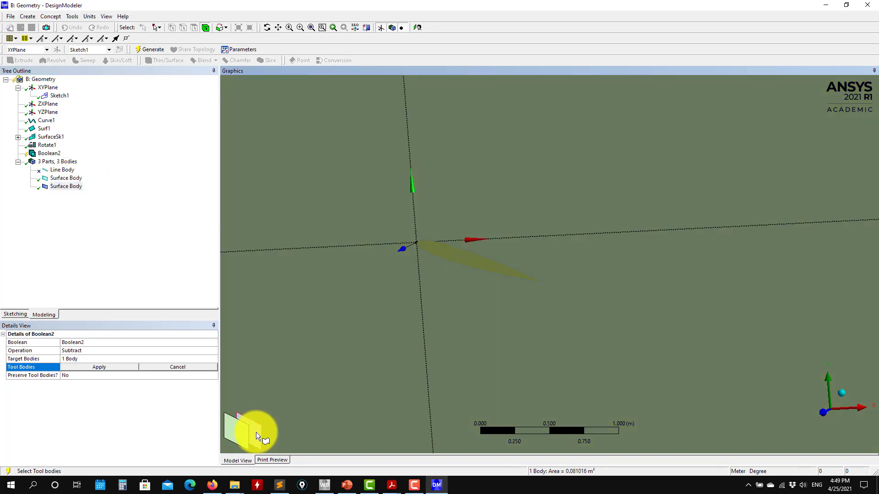
click(109, 368)
click(147, 50)
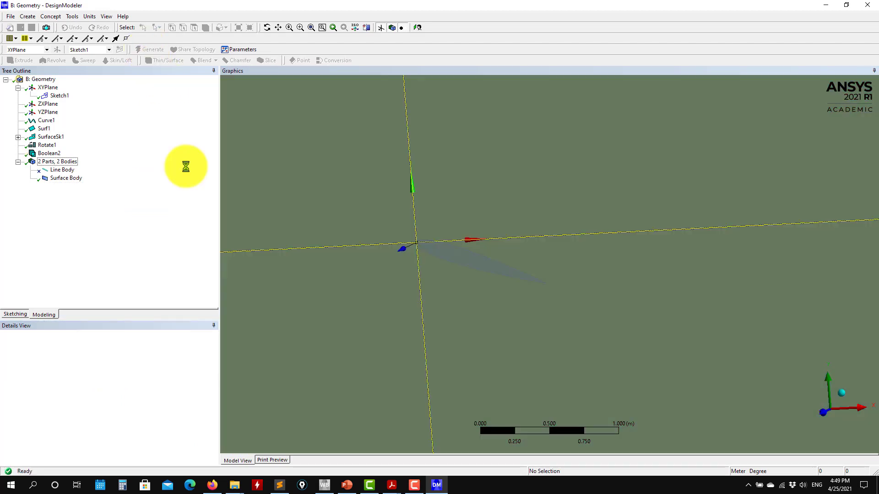
Step: Set the Rotate1 angle to 0° and regenerate the geometry
click(52, 146)
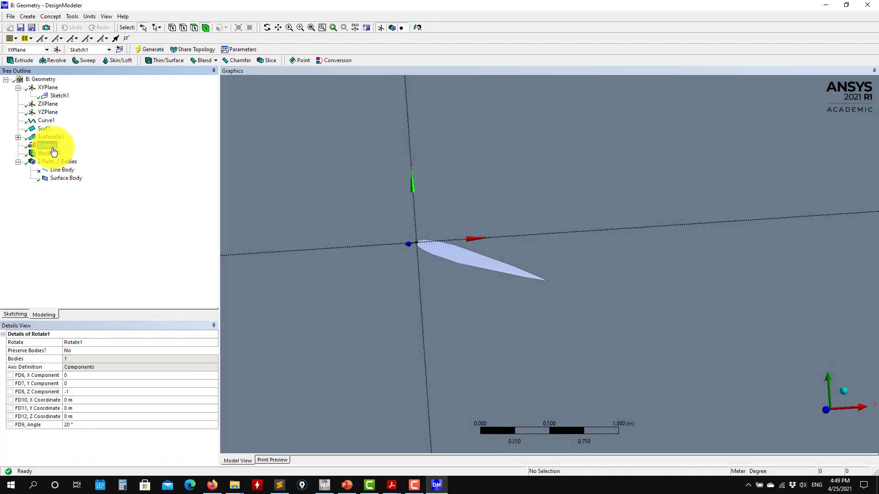
click(77, 426)
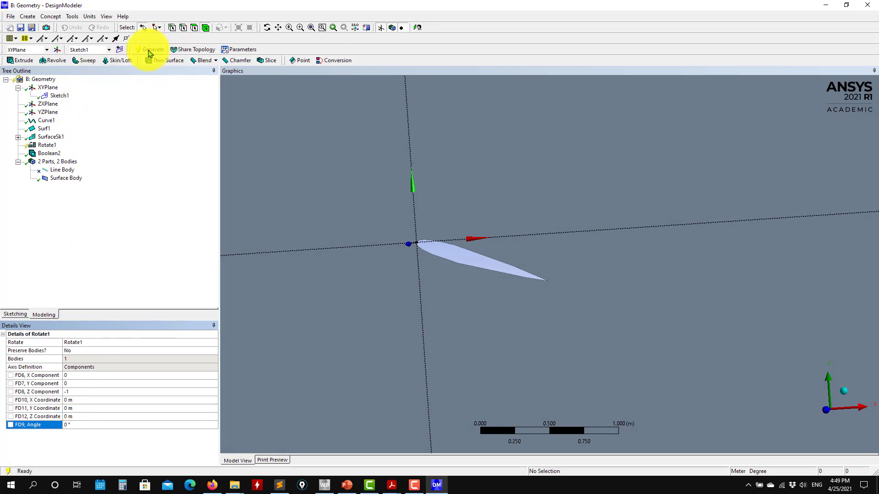
click(150, 50)
Step: Set the Rotate1 angle to -20°, regenerate the geometry, and inspect the whole domain looking along the Z axis
click(83, 424)
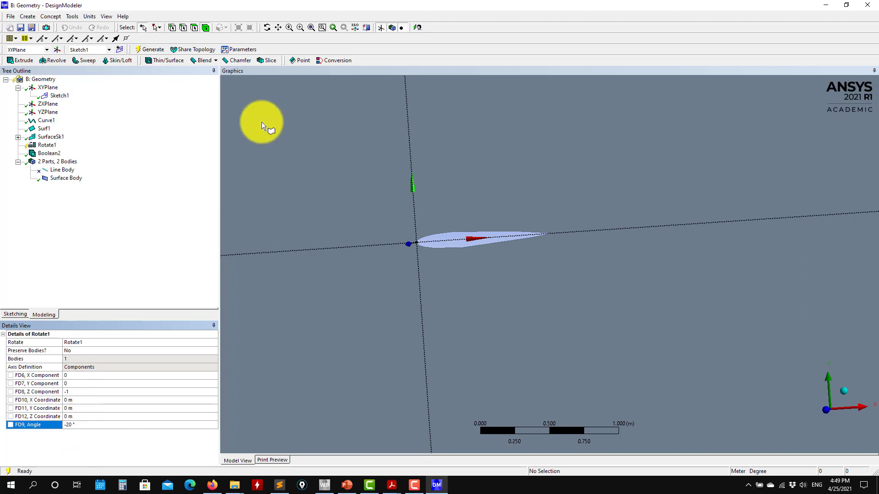
scroll(457, 294, up, 2)
scroll(465, 292, down, 5)
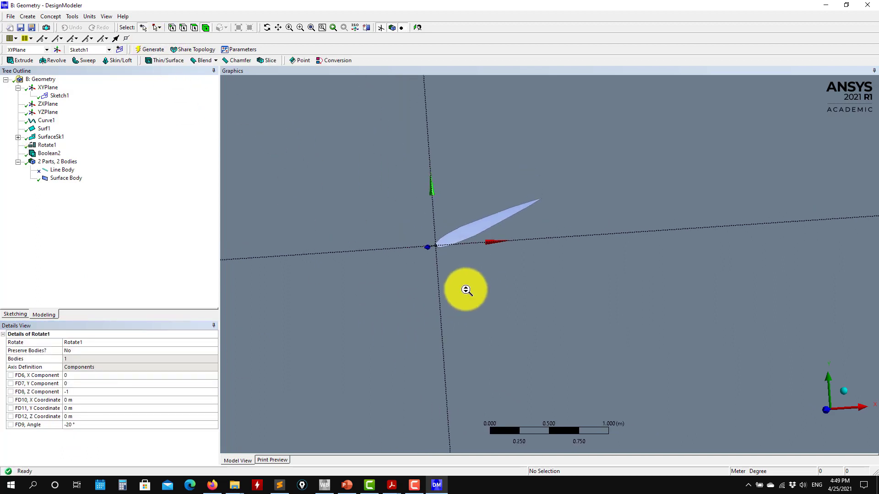
scroll(469, 291, down, 2)
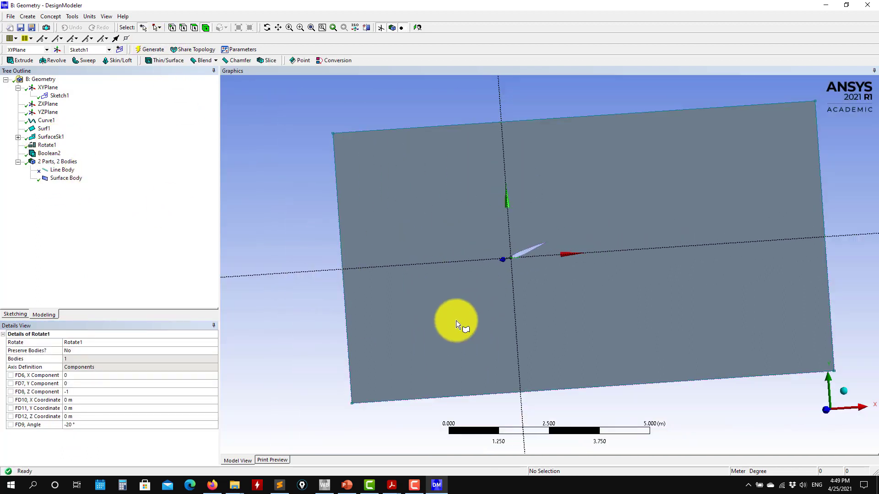
middle_drag(456, 323, 812, 416)
click(841, 427)
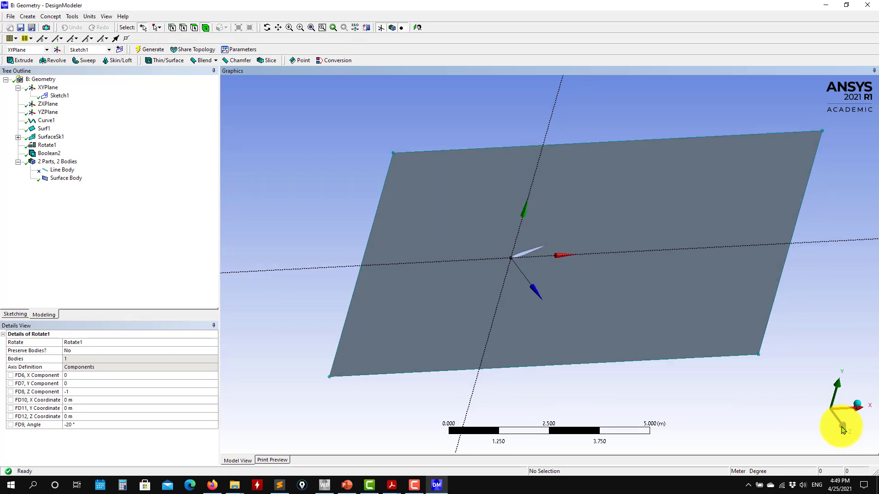
ctrl+middle_drag(668, 350, 508, 338)
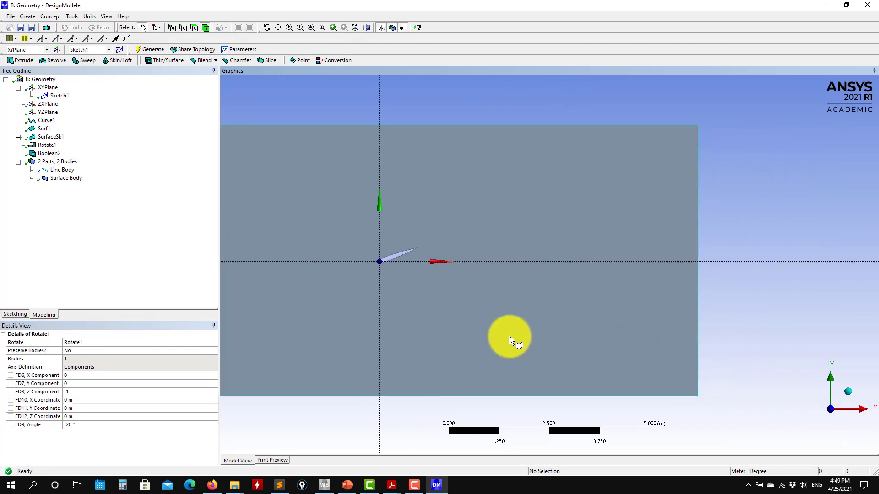
Step: Delete the Boolean2 and Rotate1 features from the model tree
right_click(60, 155)
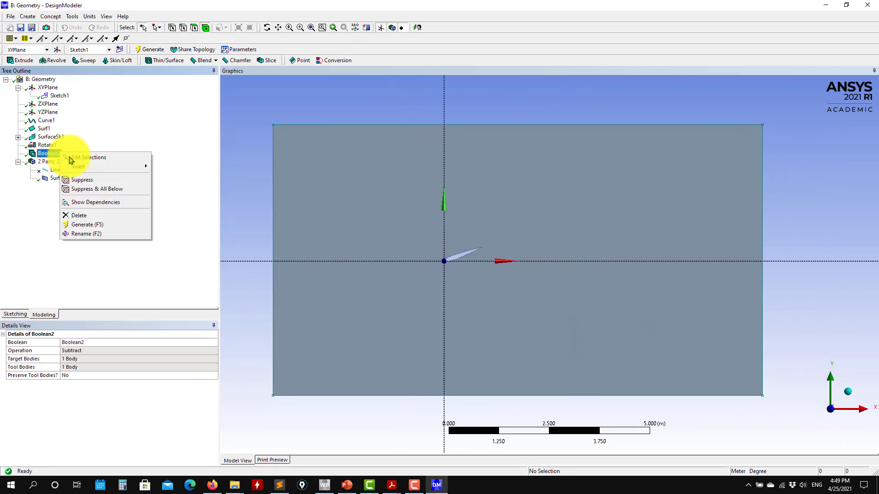
click(103, 215)
click(413, 275)
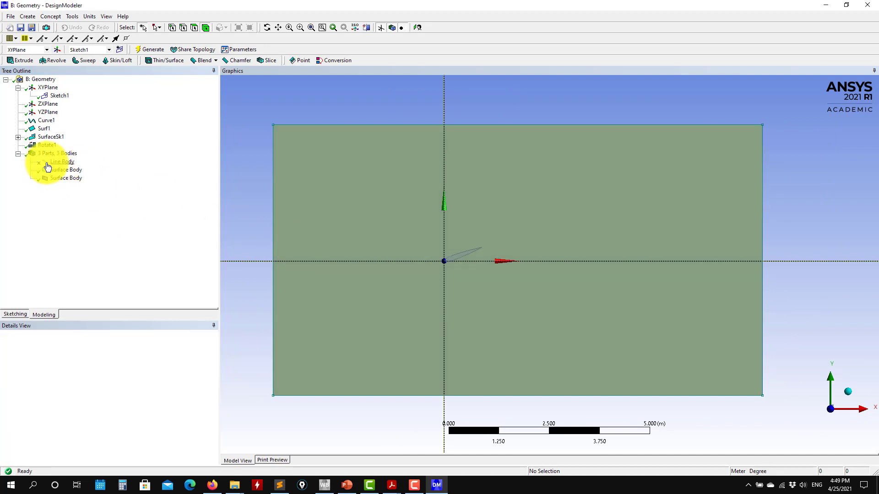
click(50, 149)
right_click(51, 145)
click(75, 206)
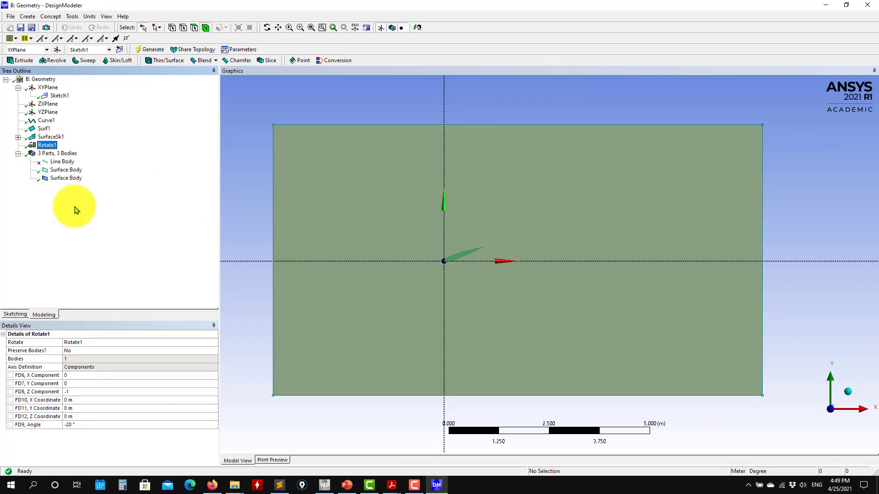
click(413, 275)
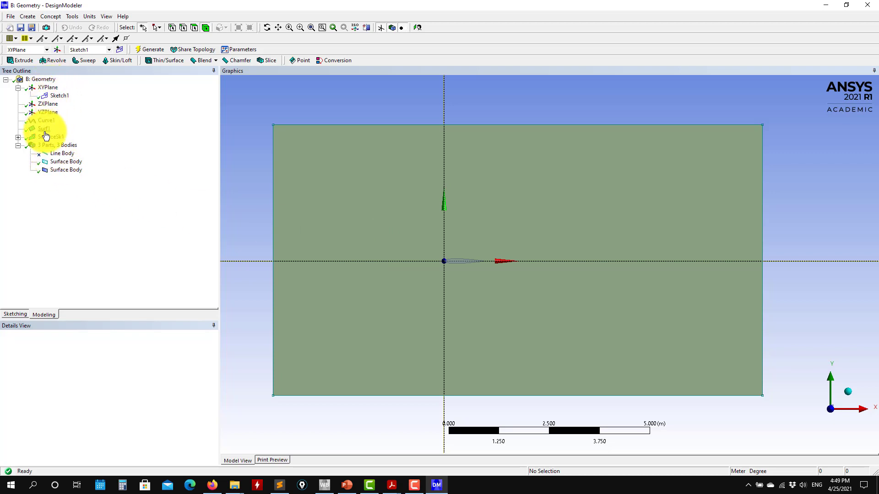
Step: Delete the rectangular surface feature SurfaceSk1 and its rectangle sketch, Sketch1, from the model tree
click(65, 173)
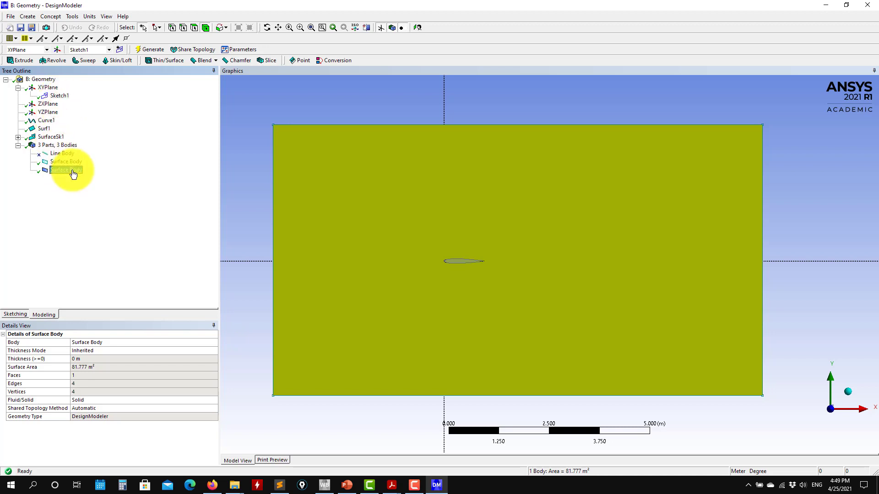
right_click(73, 173)
click(48, 140)
click(47, 138)
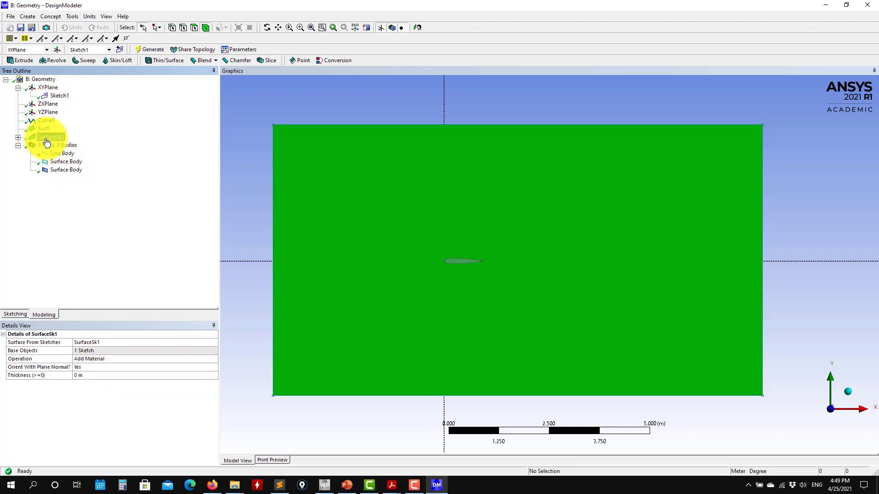
right_click(47, 142)
click(71, 174)
click(454, 272)
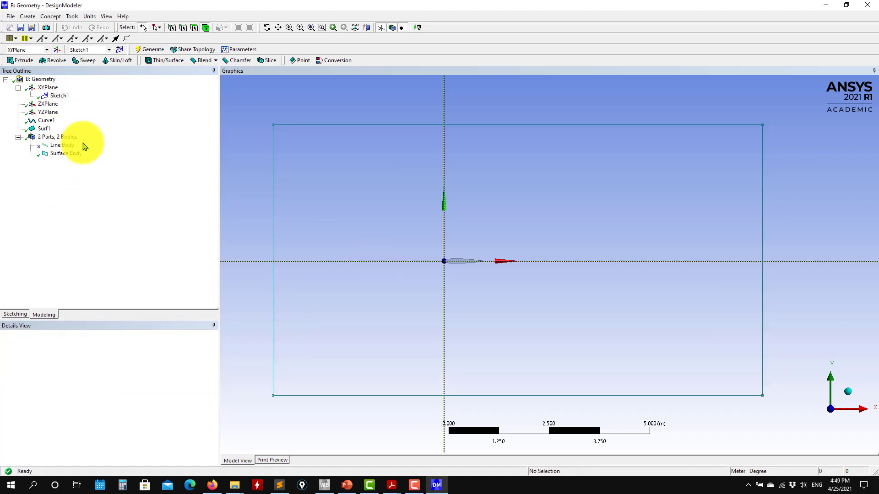
right_click(60, 96)
click(89, 145)
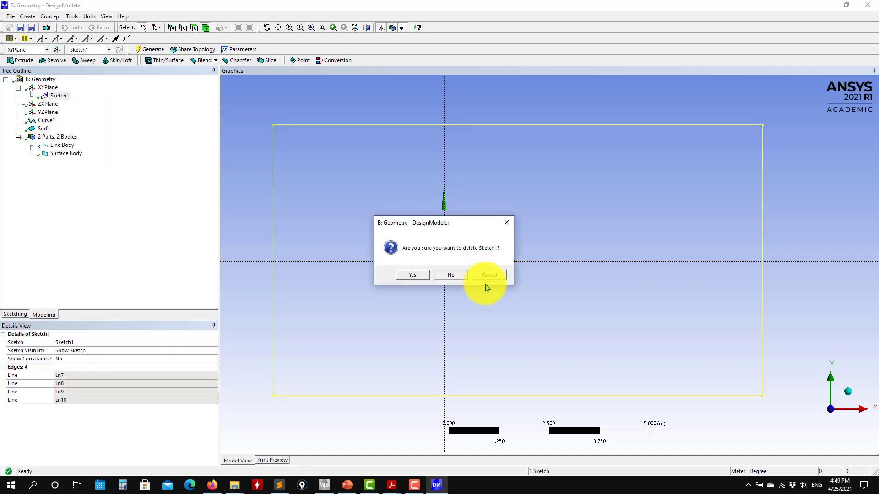
click(413, 275)
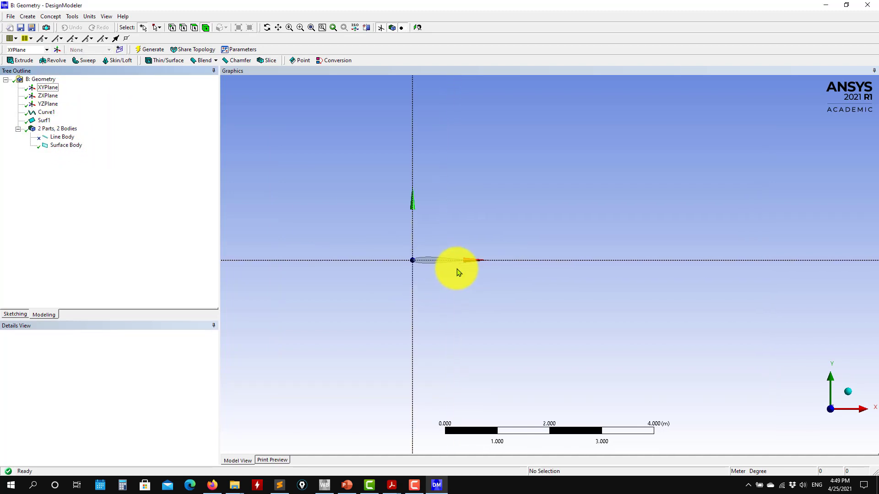
Step: Add a 3D Curve defined from a coordinates file, using naca0012_v2_point_separator.dat
ctrl+middle_drag(403, 298, 510, 310)
scroll(490, 298, up, 5)
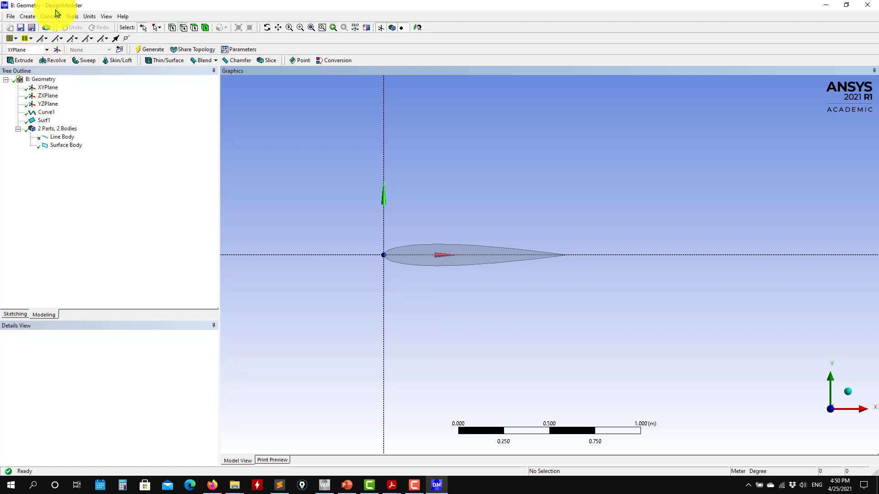
click(50, 17)
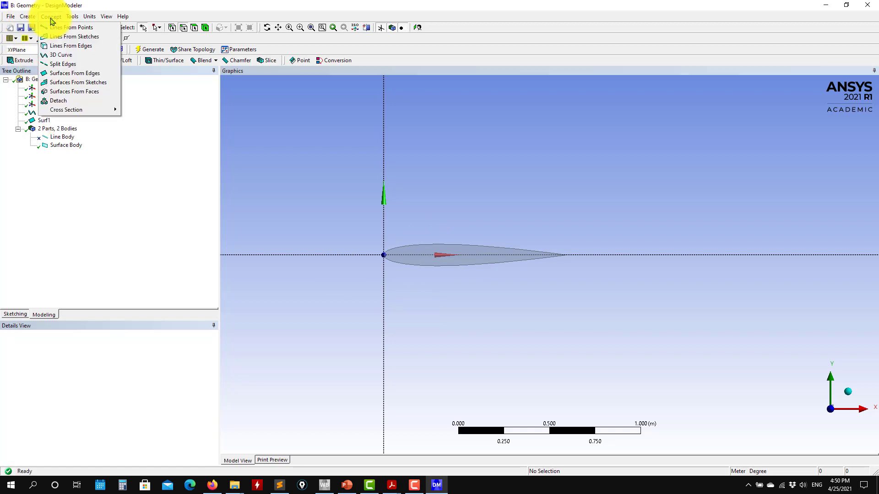
click(70, 56)
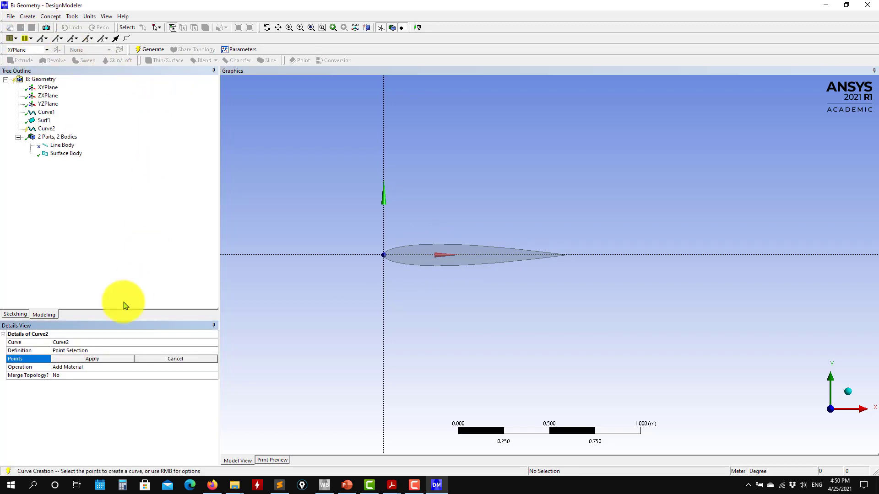
click(209, 351)
click(213, 350)
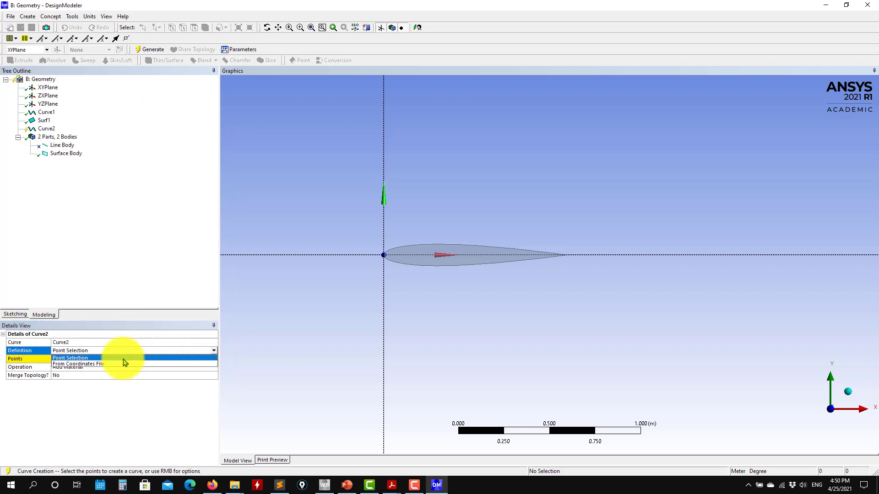
click(123, 364)
click(202, 367)
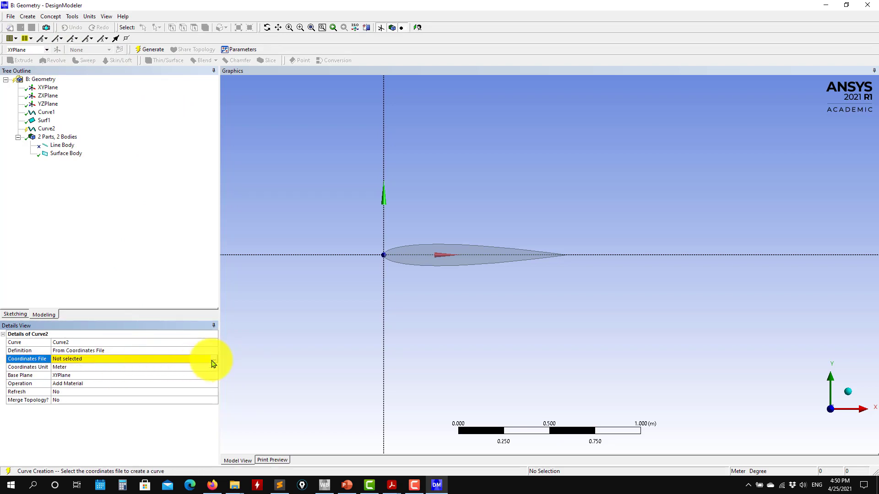
click(214, 360)
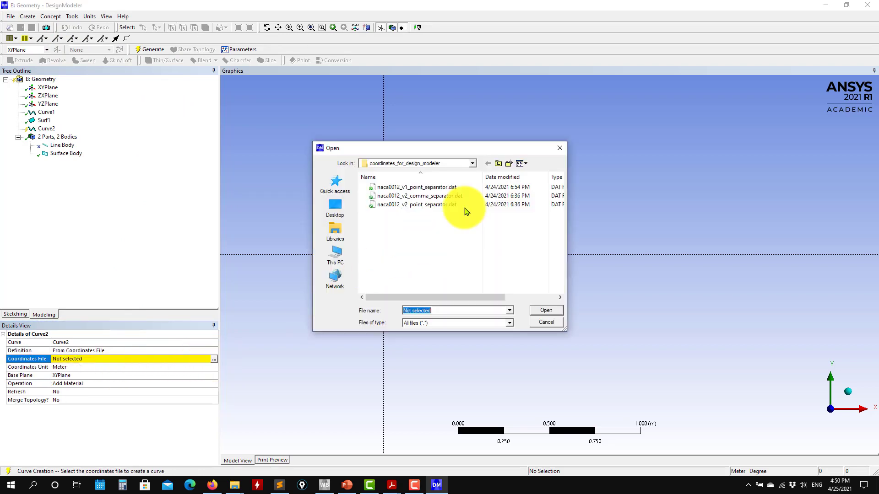
click(427, 205)
click(546, 310)
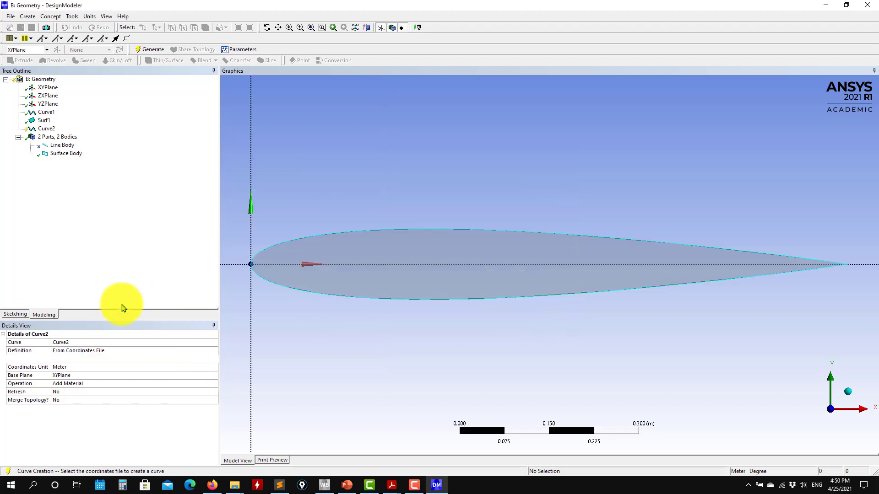
Step: Set the new curve's operation to Add Frozen and generate it
click(81, 384)
click(214, 384)
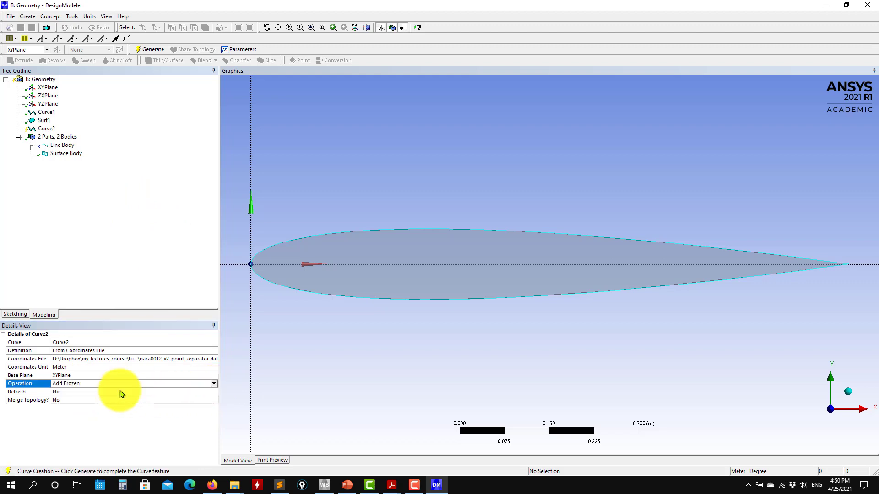
click(121, 392)
click(160, 50)
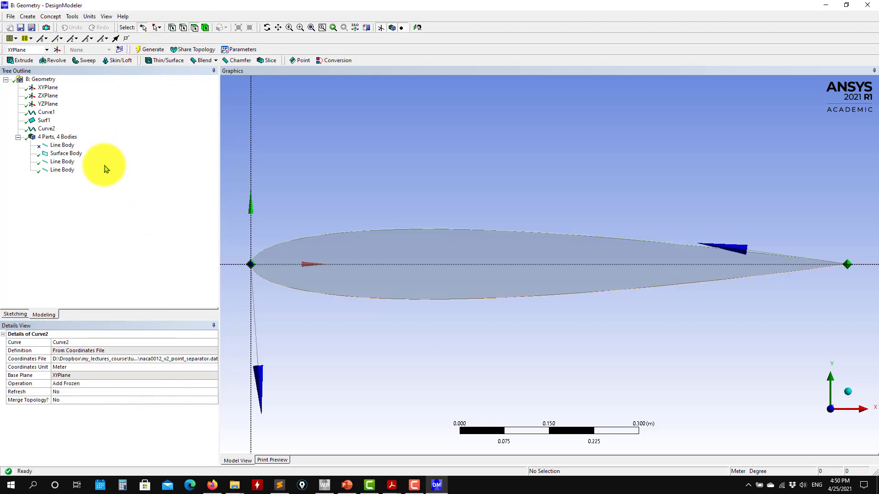
Step: Suppress the airfoil Surface Body and select the Line Body forming the airfoil's upper side
click(65, 153)
right_click(65, 154)
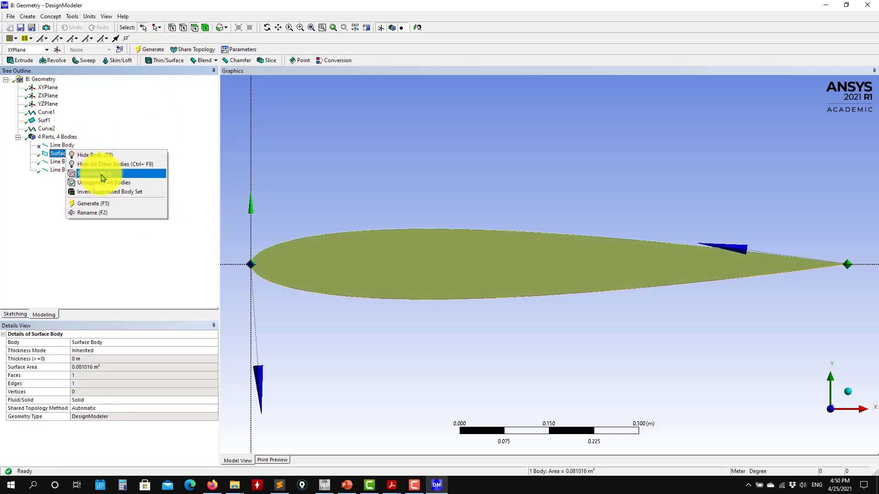
click(87, 172)
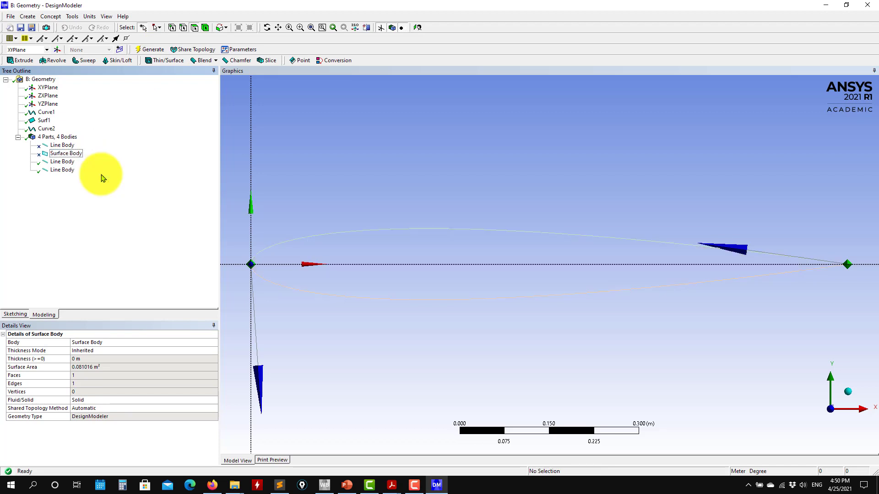
click(62, 162)
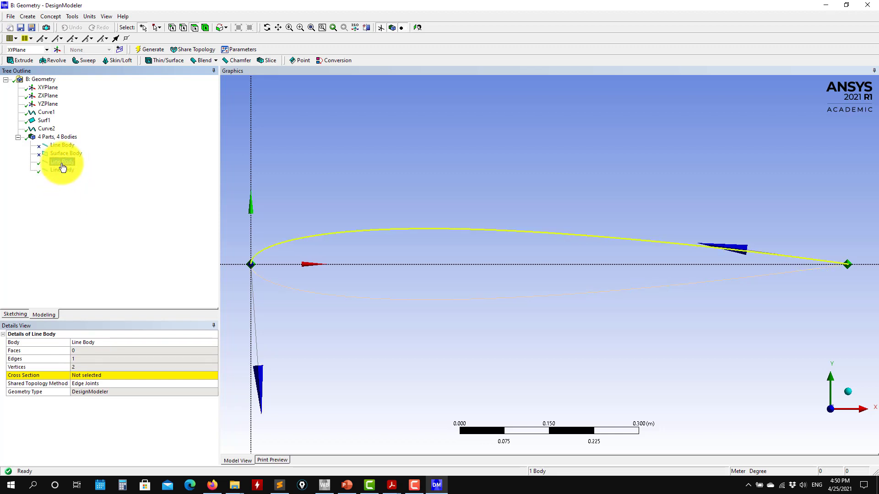
Step: Create a surface from edges using the airfoil's upper and lower curves and generate it
click(68, 162)
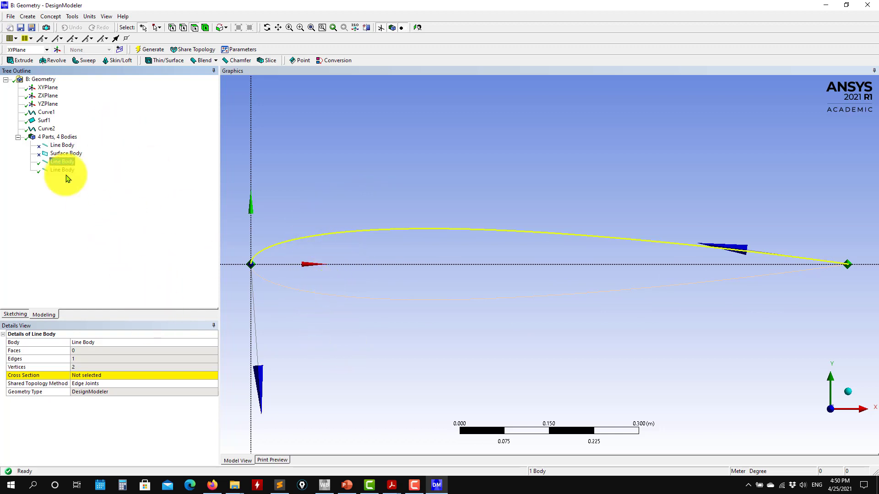
scroll(389, 316, down, 2)
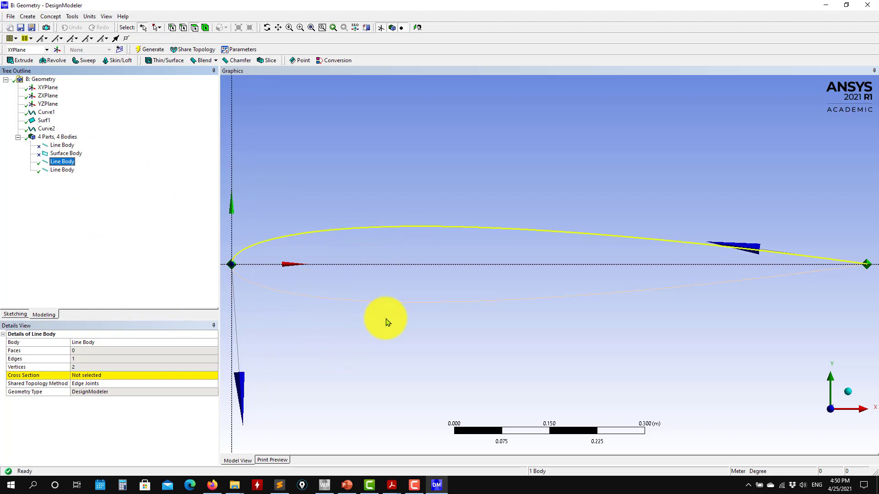
scroll(405, 319, down, 2)
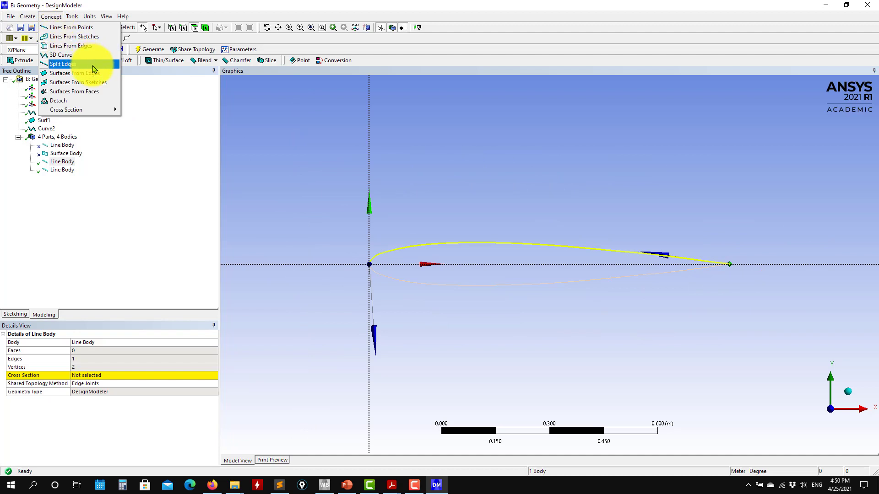
click(100, 78)
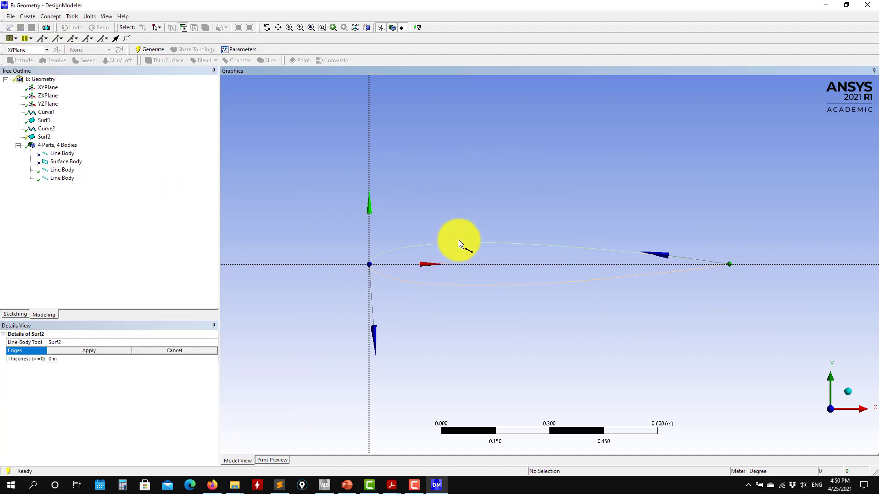
click(461, 242)
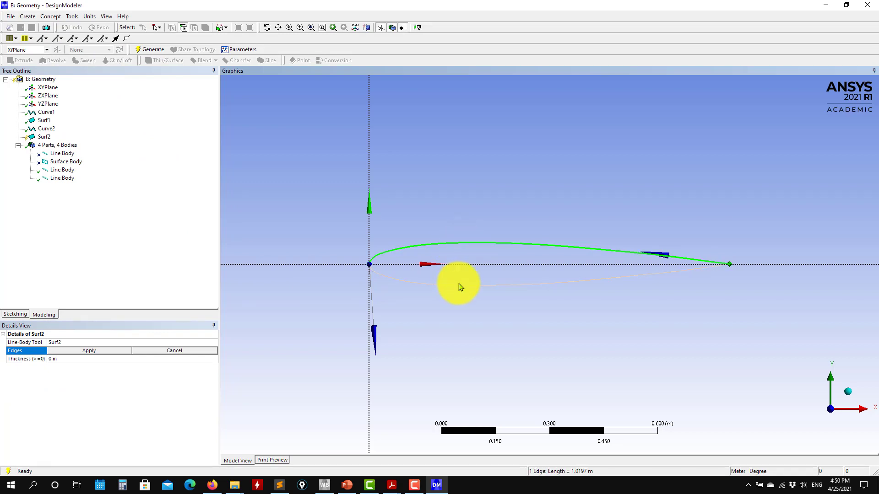
ctrl+click(457, 287)
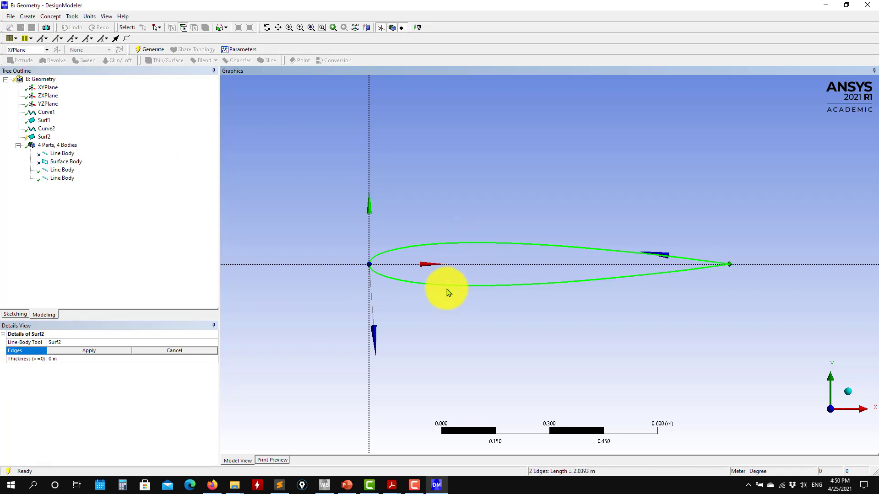
click(89, 351)
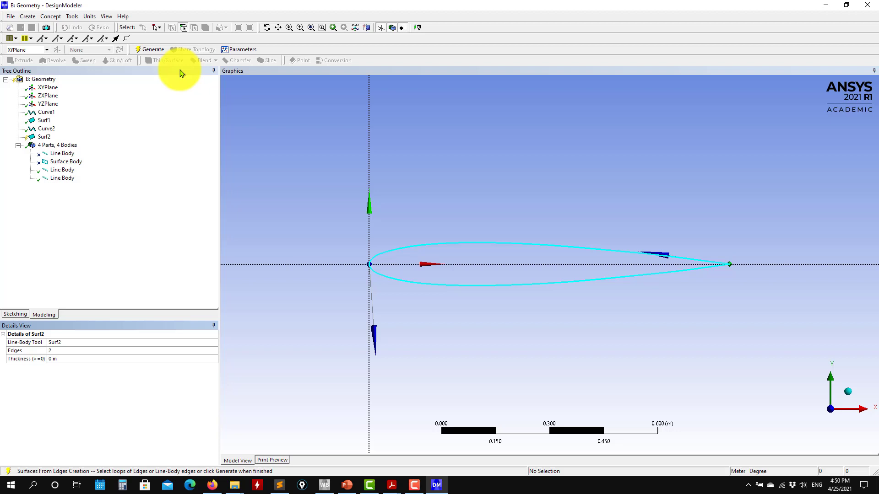
click(148, 50)
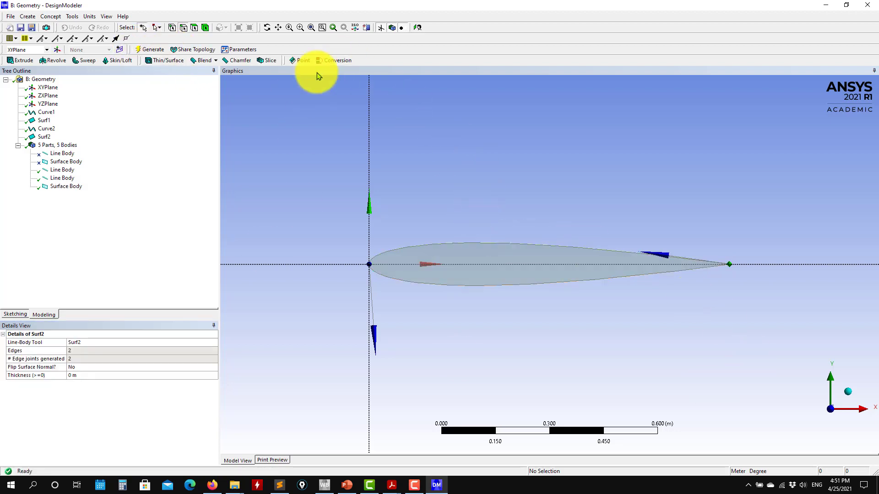
Step: Close DesignModeler, add a standalone Geometry system below system B in Workbench, and start it as a new SpaceClaim geometry
click(868, 4)
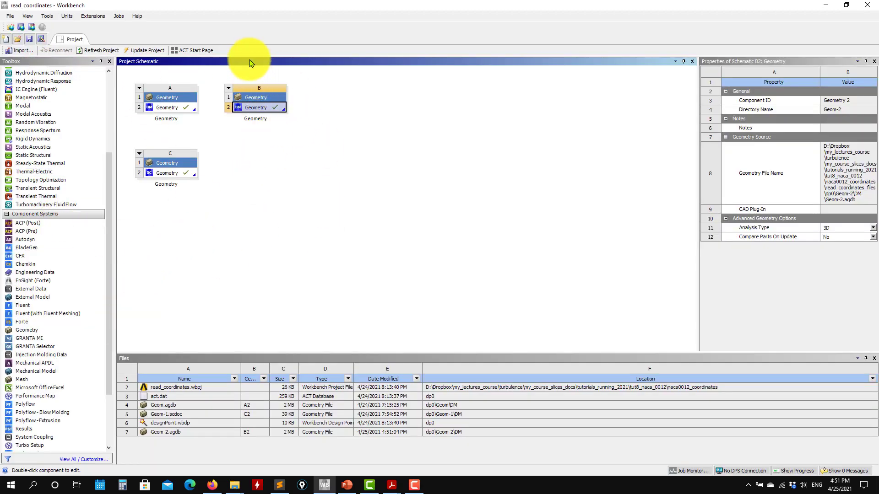
click(230, 89)
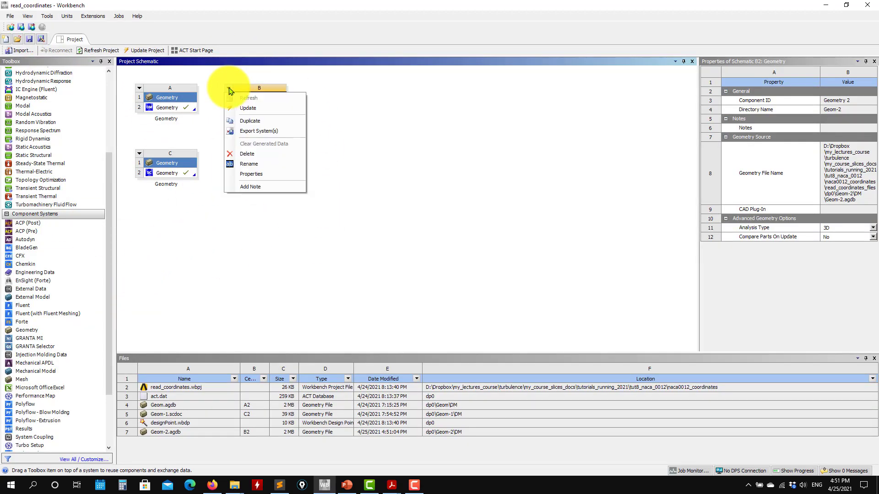
click(231, 271)
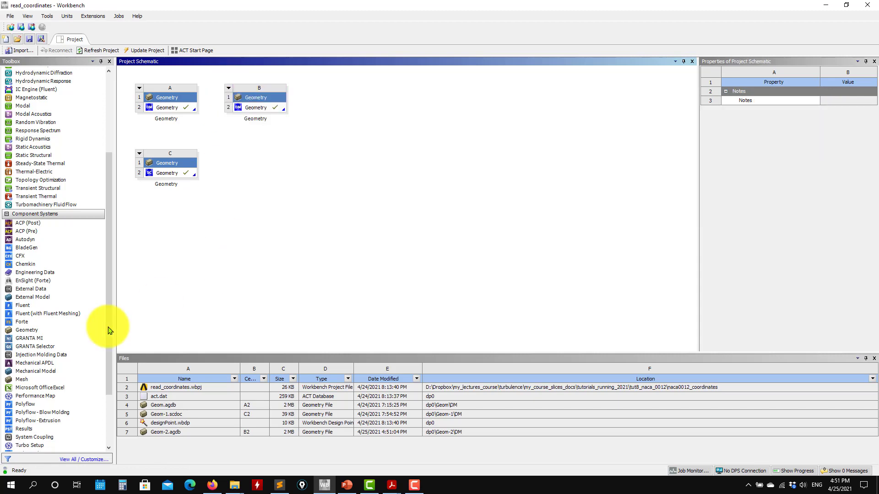
click(230, 90)
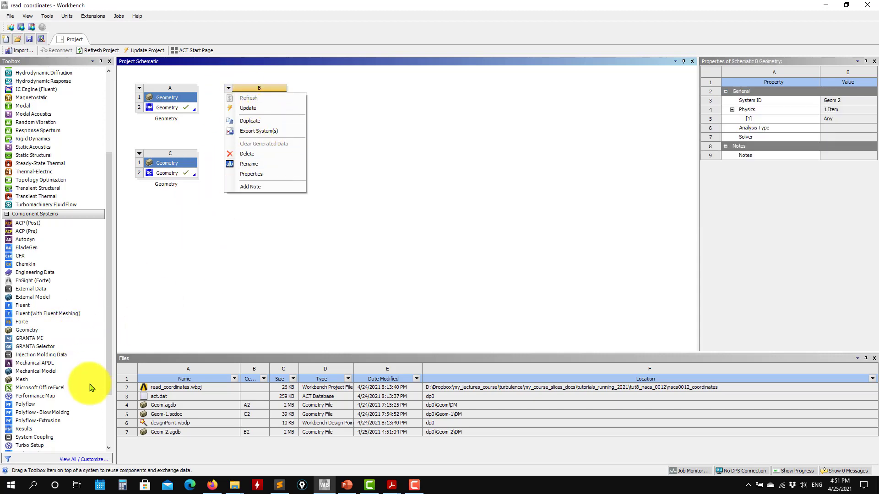
drag(43, 372, 23, 305)
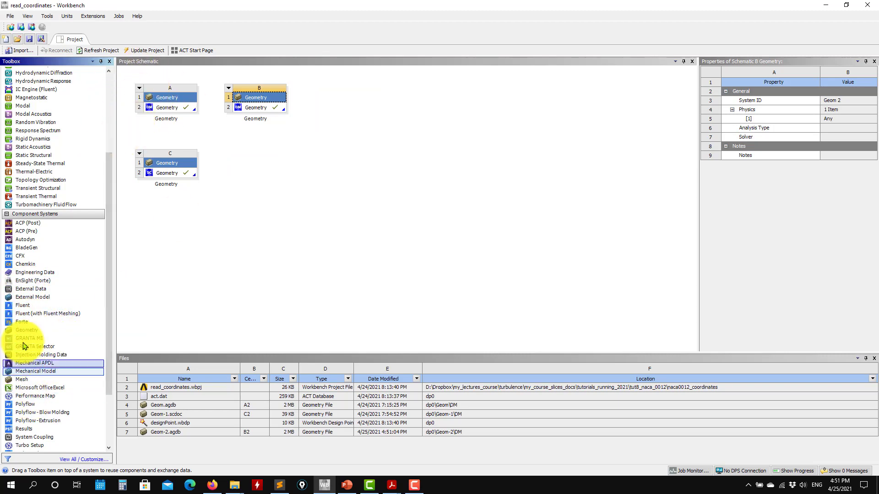
drag(25, 330, 252, 178)
right_click(255, 178)
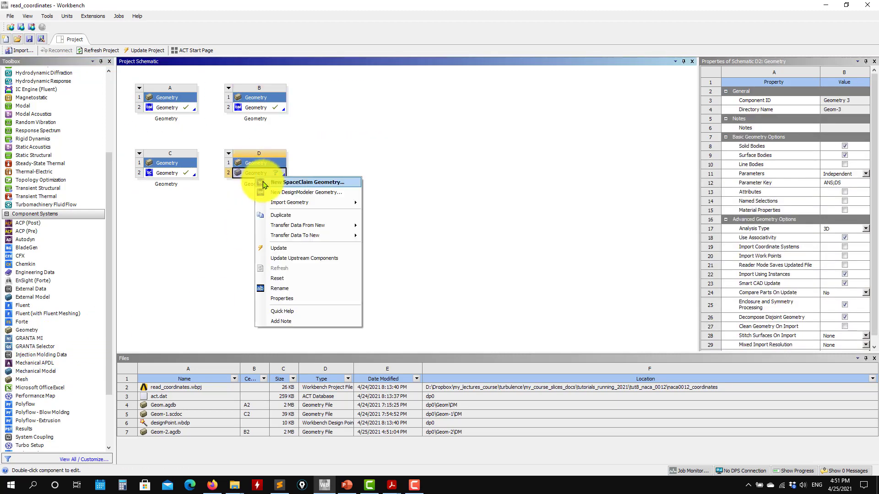
click(281, 183)
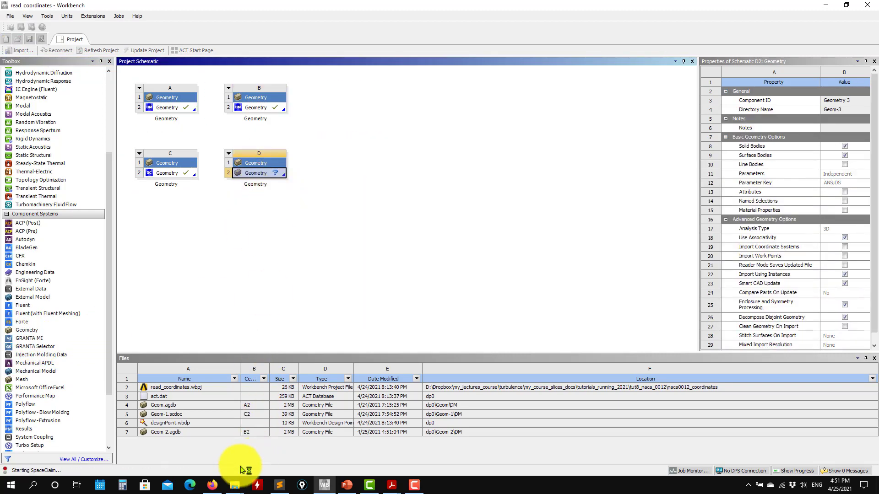
Step: Review the files in the coordinates_for_spaceclaim folder and the PowerPoint slide describing the SpaceClaim coordinate file format
mouse_move(245, 489)
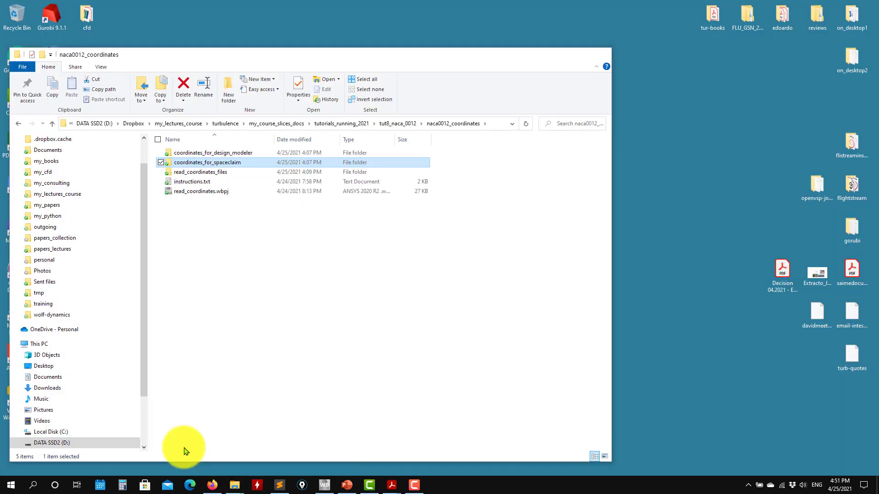
click(190, 458)
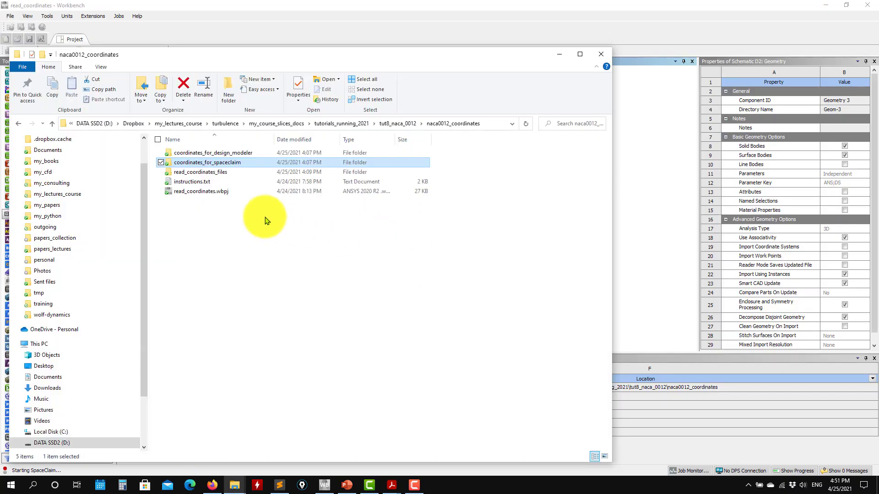
double_click(198, 166)
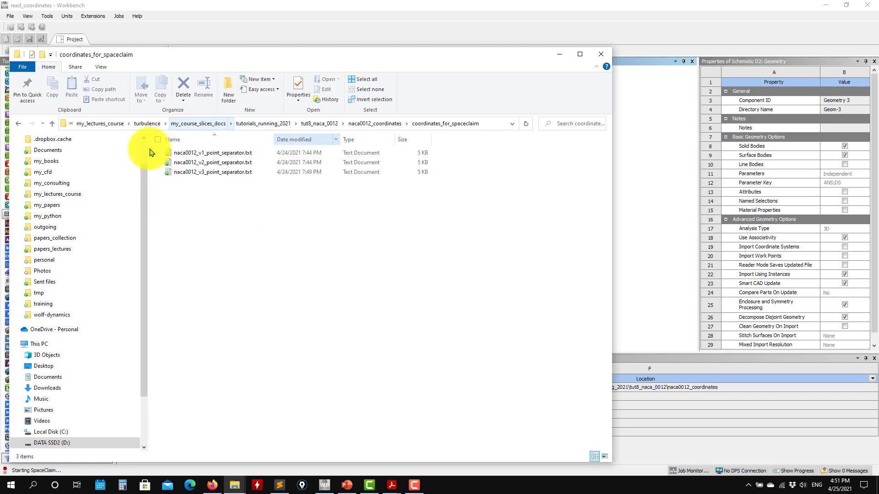
click(559, 56)
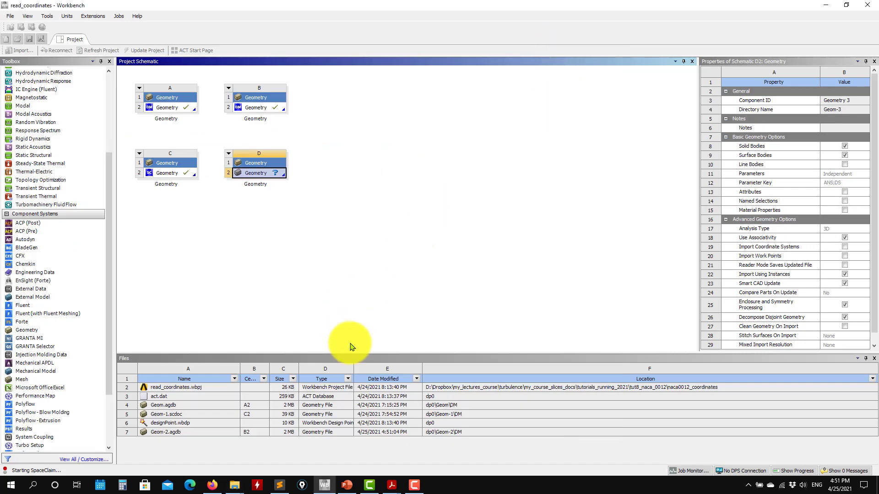
click(348, 486)
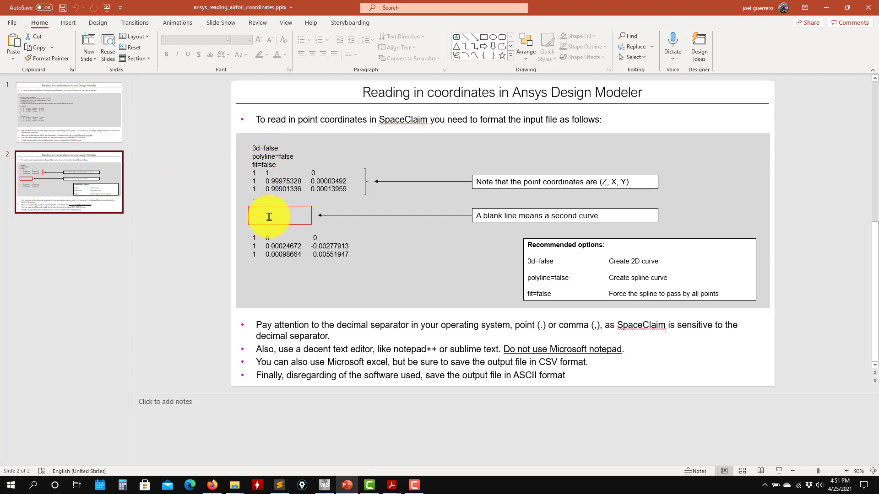
click(825, 7)
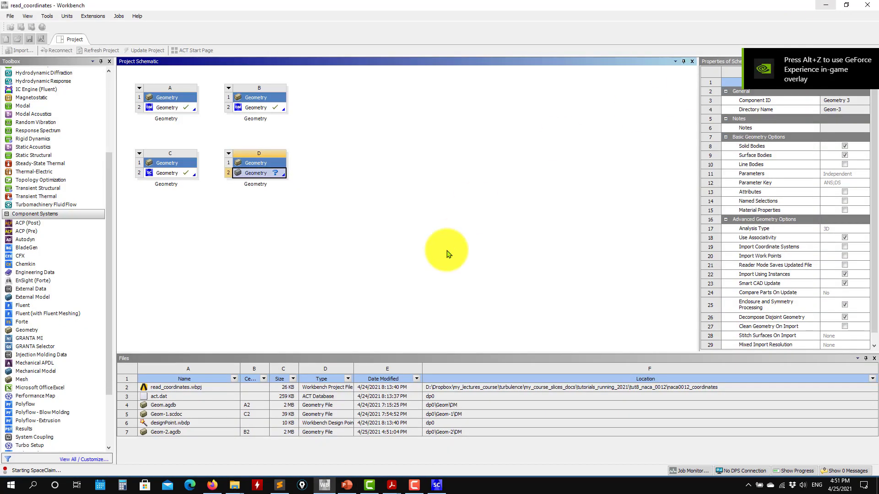
Step: Switch to SpaceClaim and change the empty design from sketch mode to 3D mode with the Select tool active
click(437, 487)
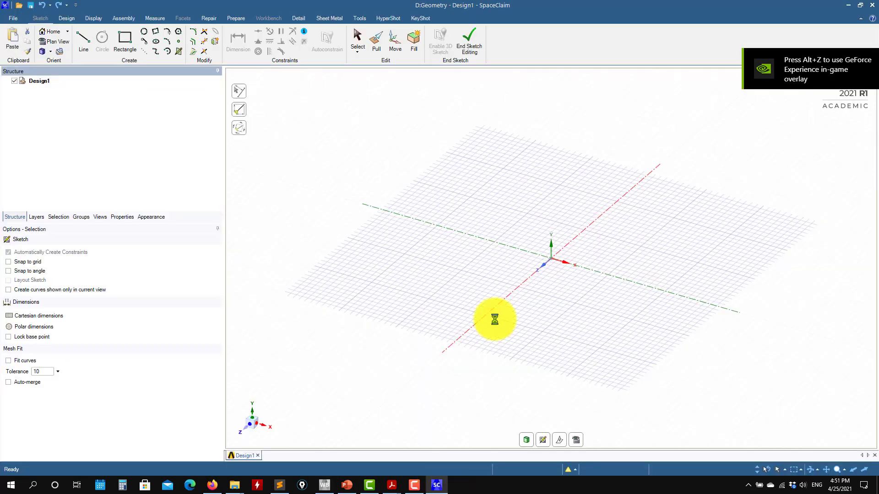
click(527, 440)
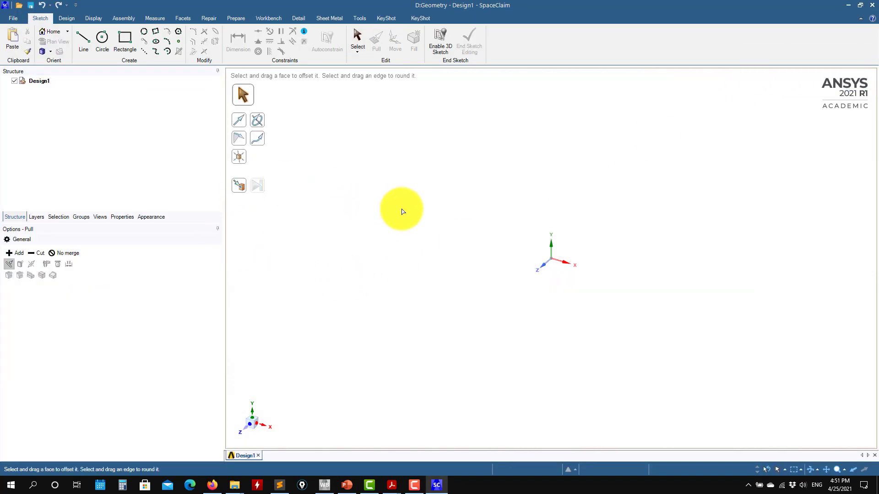
key(s)
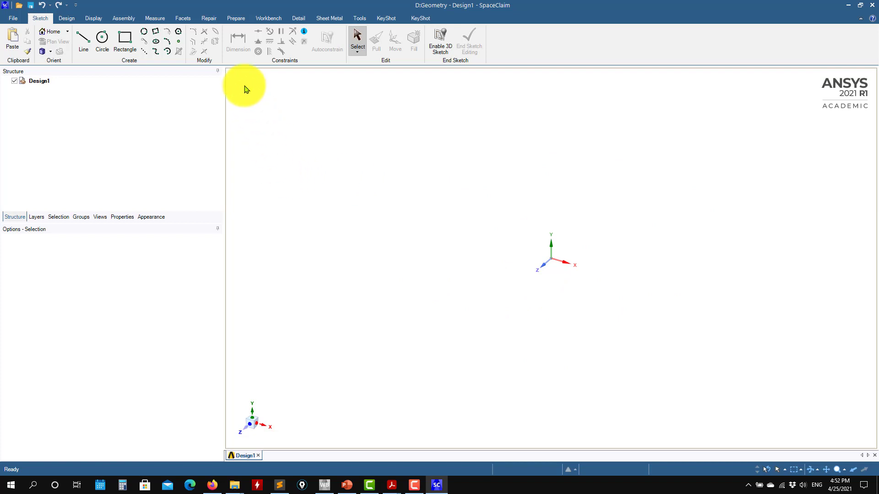
Step: Start inserting a file into the assembly and browse to the coordinates_for_spaceclaim folder using its path copied from File Explorer
click(125, 18)
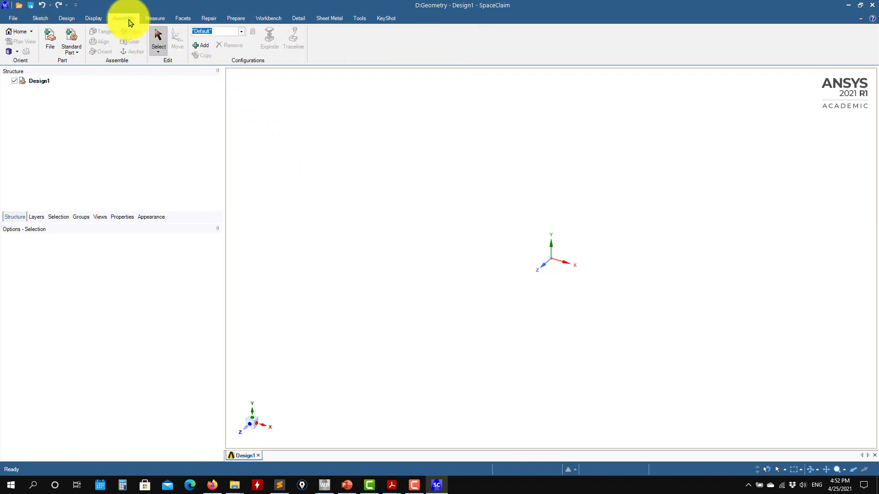
click(54, 43)
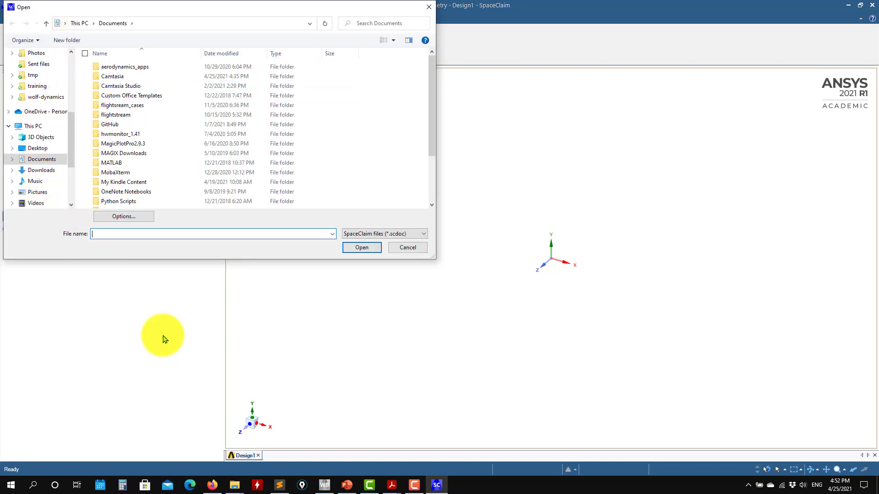
click(234, 485)
click(157, 458)
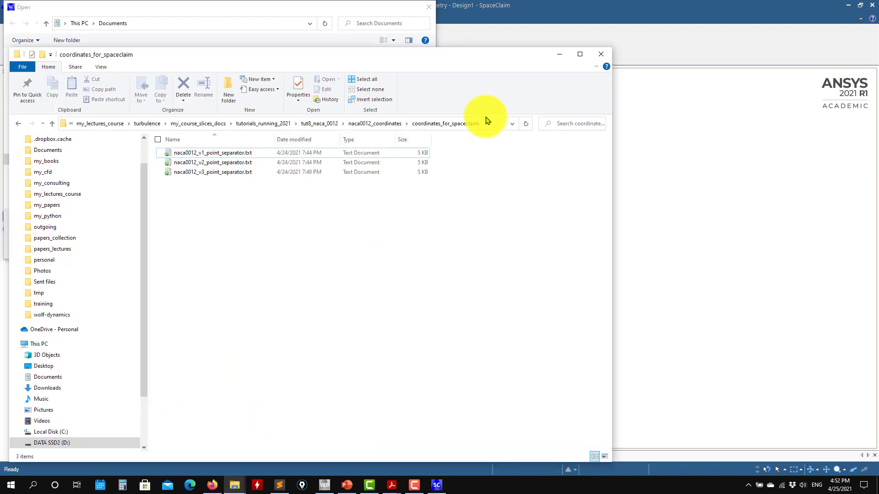
click(495, 125)
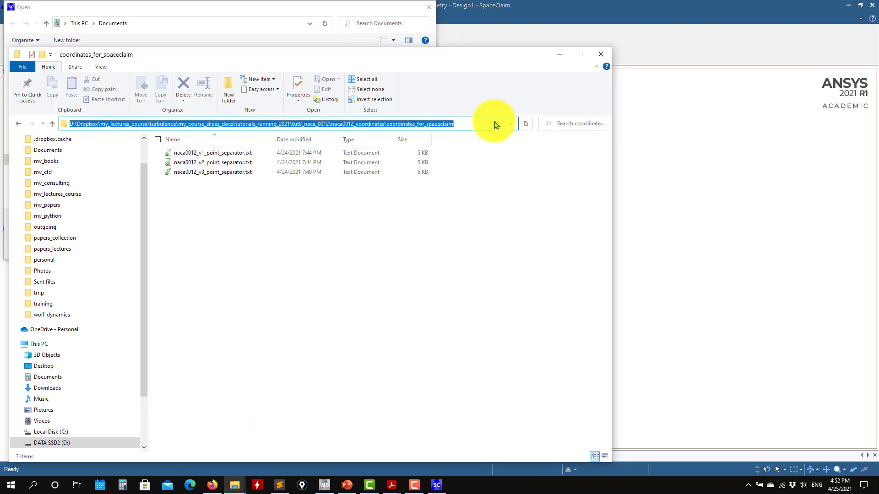
click(275, 12)
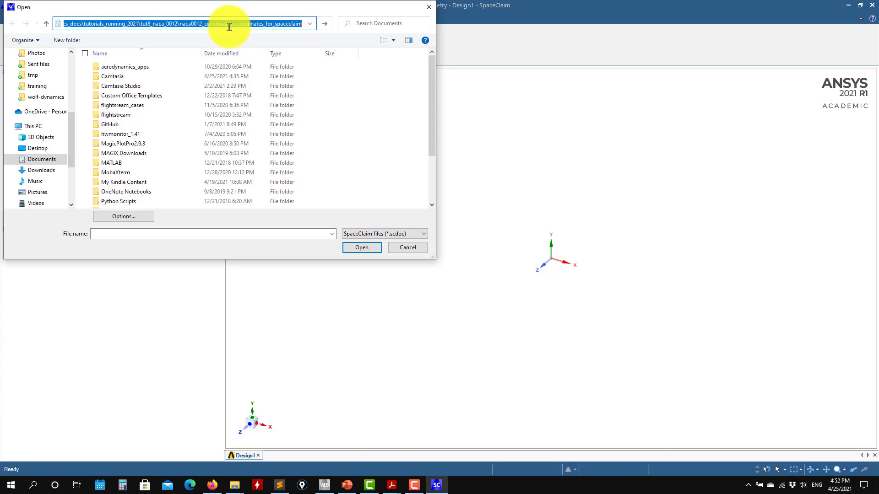
key(Return)
Step: Show all supported file types and insert naca0012_v1_point_separator.txt into the design
click(392, 235)
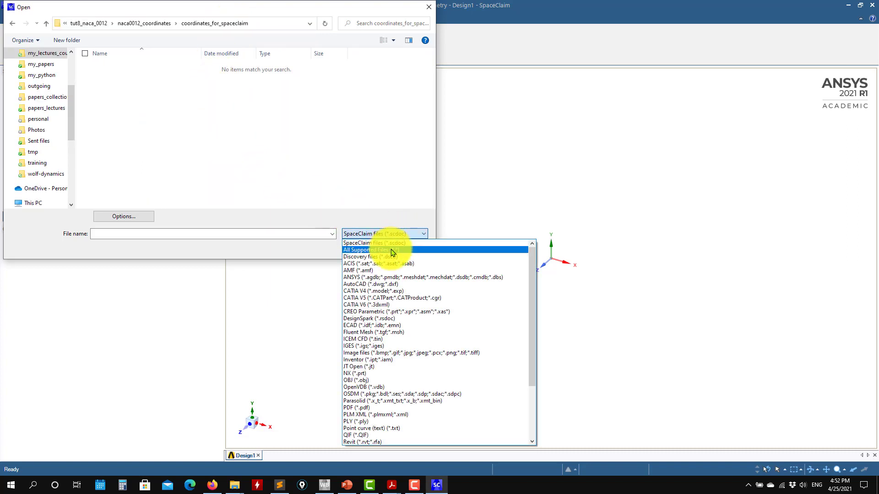
click(391, 250)
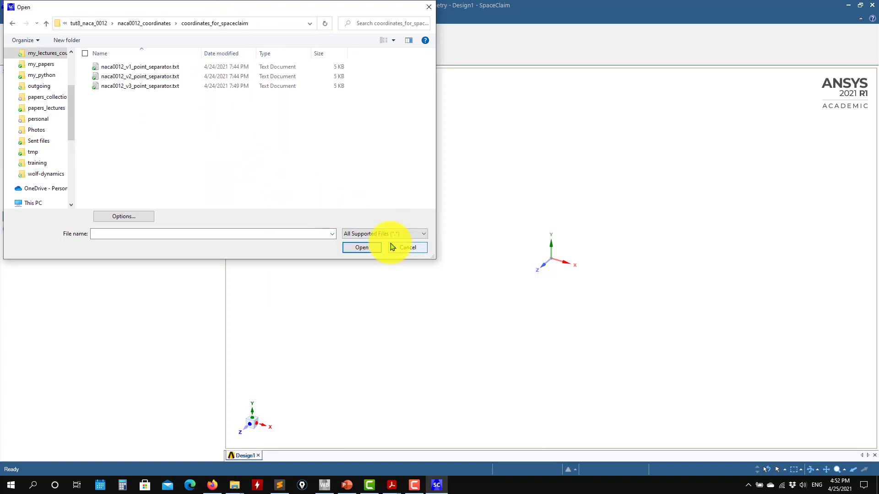
click(129, 70)
click(362, 247)
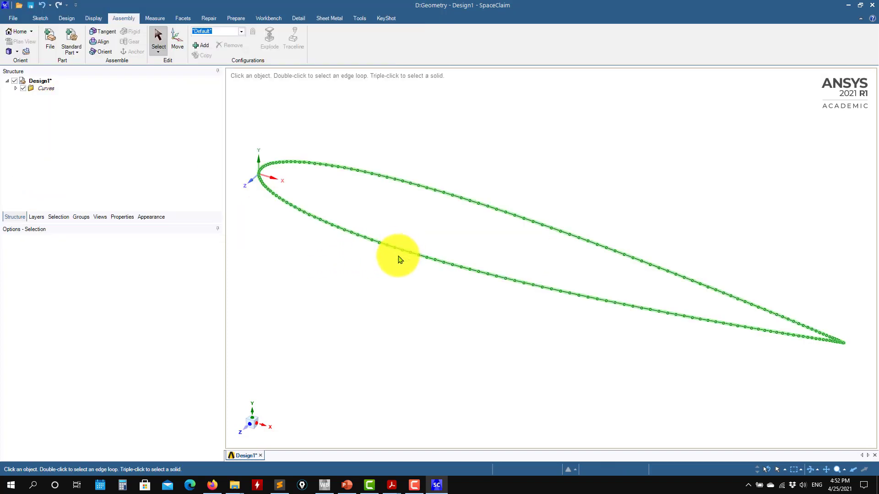
Step: Inspect the imported airfoil outline and hide the Curves folder in the structure tree
middle_drag(399, 257, 423, 261)
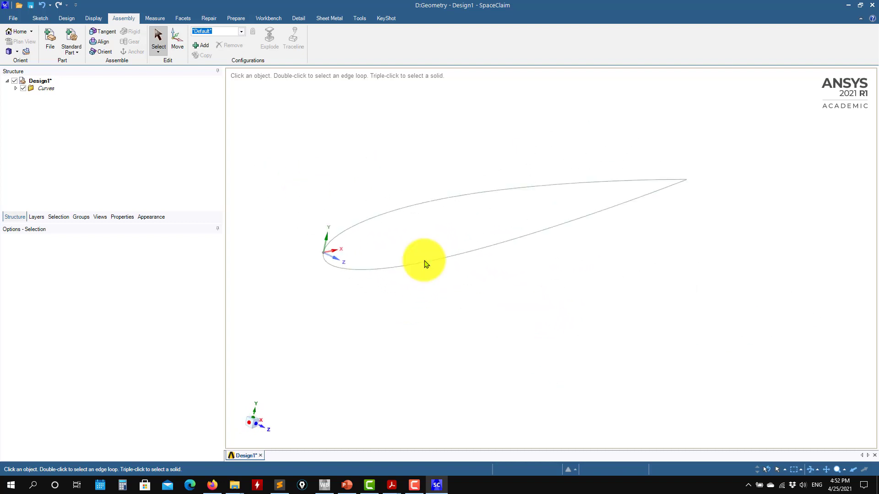
scroll(391, 212, up, 5)
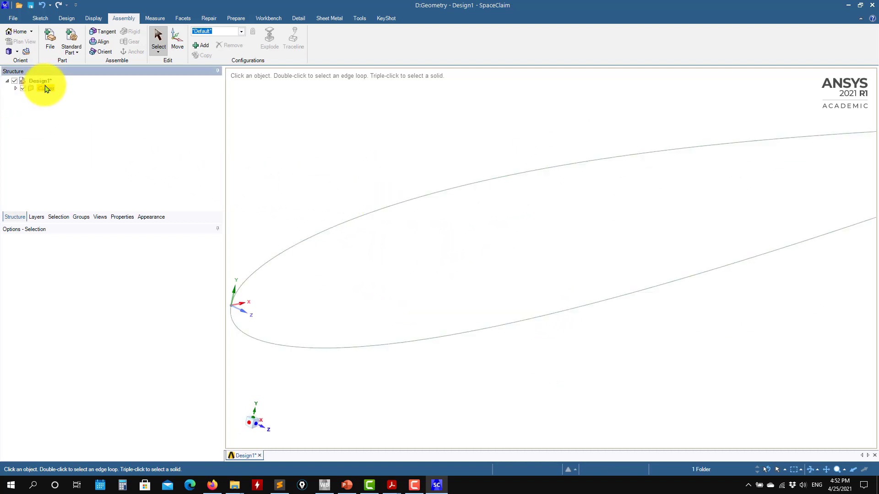
click(23, 88)
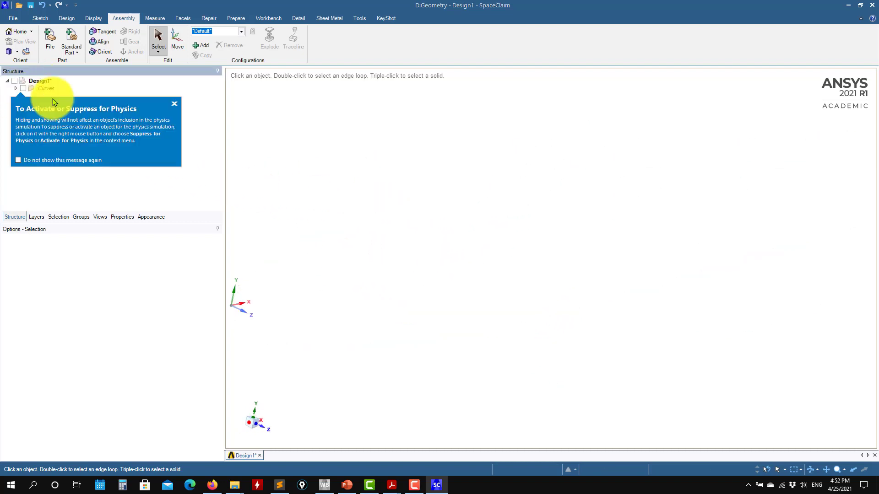
Step: Dismiss the physics suppression tip, identify the first imported airfoil curve in the structure tree, and hide it
click(174, 105)
click(22, 89)
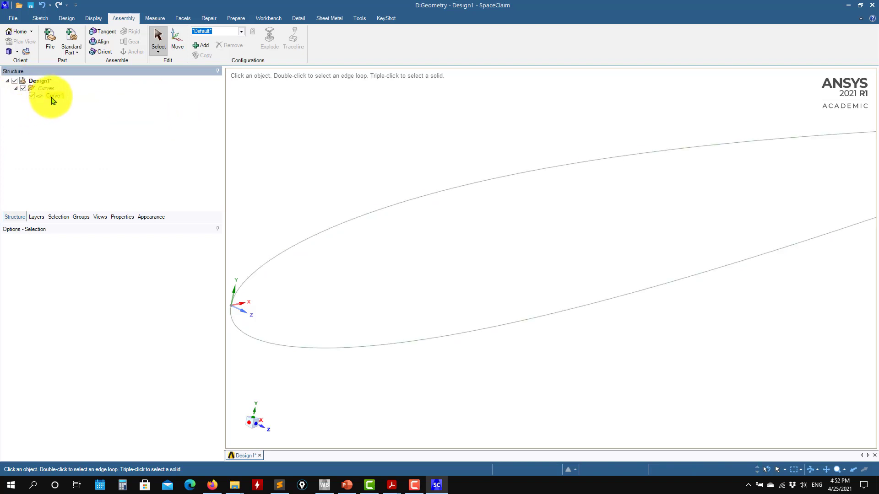
click(53, 96)
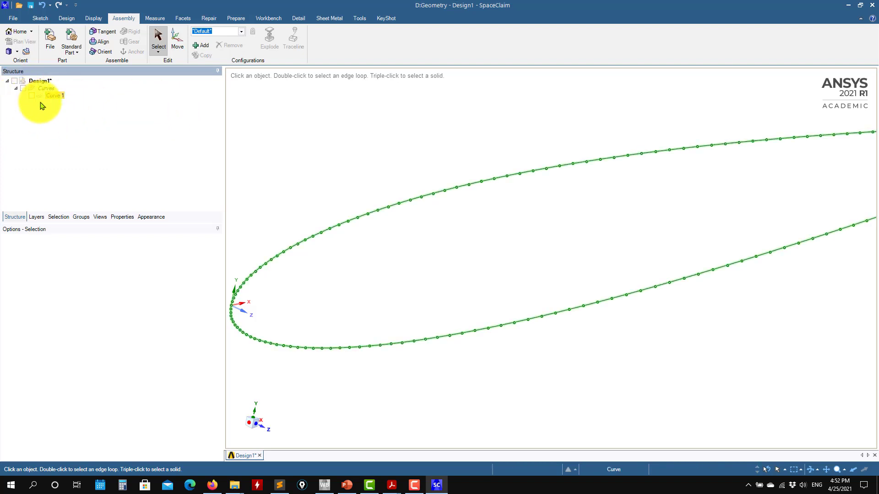
click(298, 170)
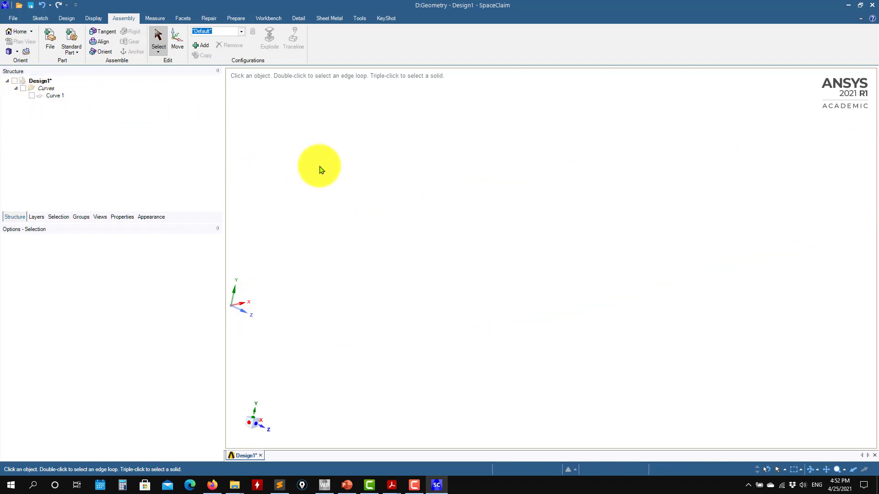
Step: Insert naca0012_v2_point_separator.txt into the design
click(52, 45)
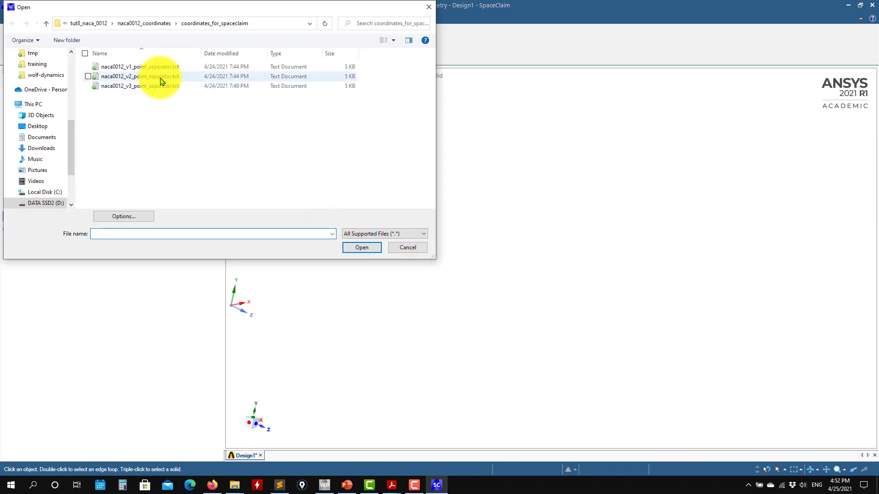
click(157, 77)
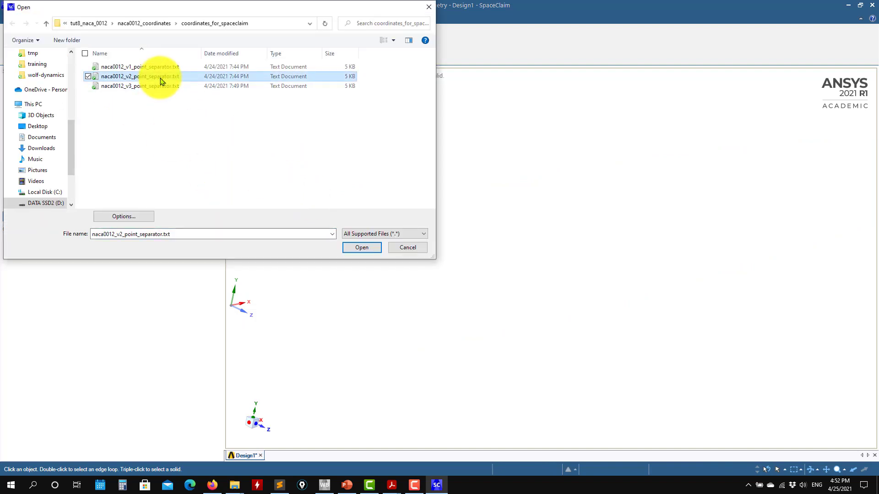
click(366, 251)
Step: Identify the separate upper and lower airfoil curves in the structure tree and hide them both
click(53, 102)
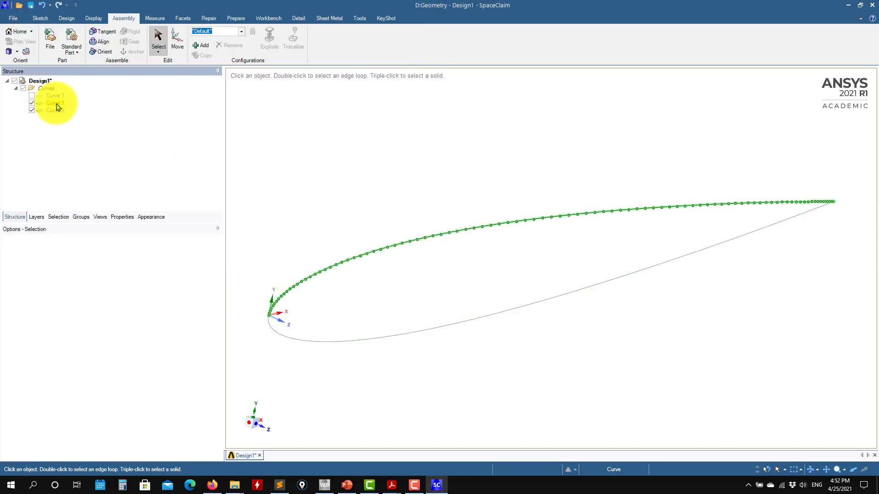
click(55, 110)
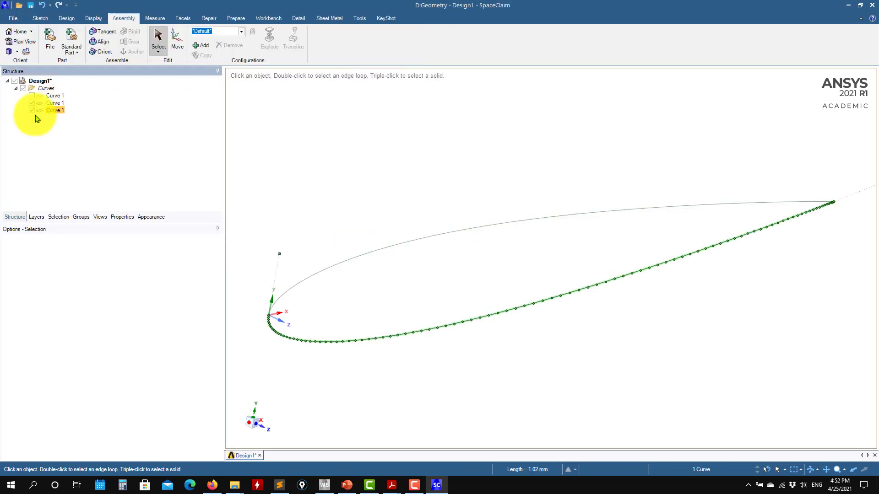
ctrl+click(32, 105)
click(31, 102)
click(23, 88)
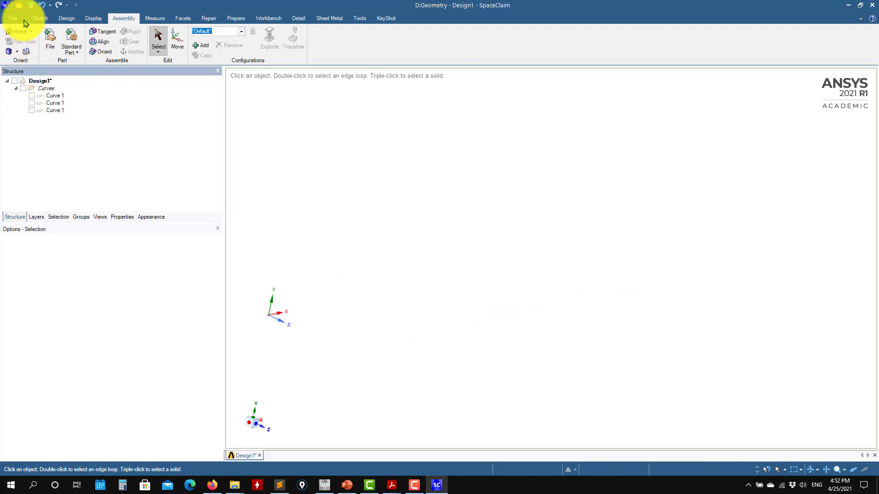
Step: Insert naca0012_v3_point_separator.txt into the design
click(59, 36)
click(141, 87)
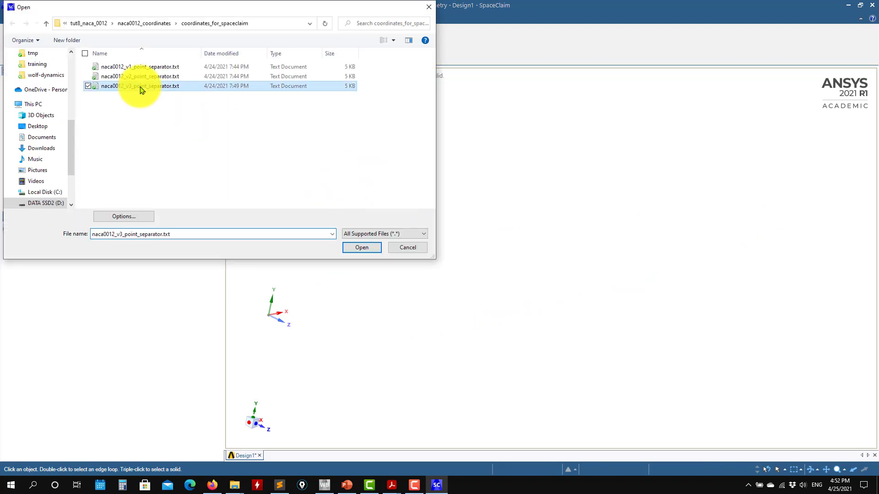
click(361, 247)
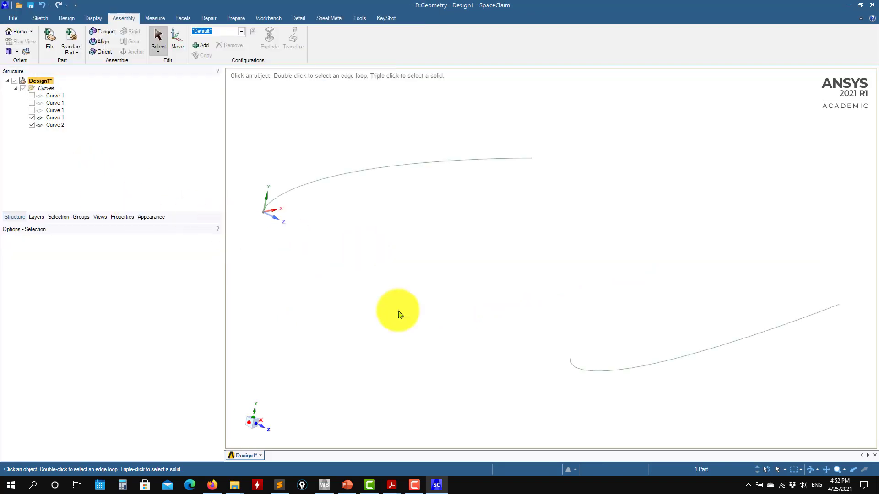
Step: Inspect the two offset curves from several angles and read the coordinates of a point on each
mouse_move(398, 309)
middle_down()
mouse_move(466, 302)
mouse_move(549, 317)
middle_up()
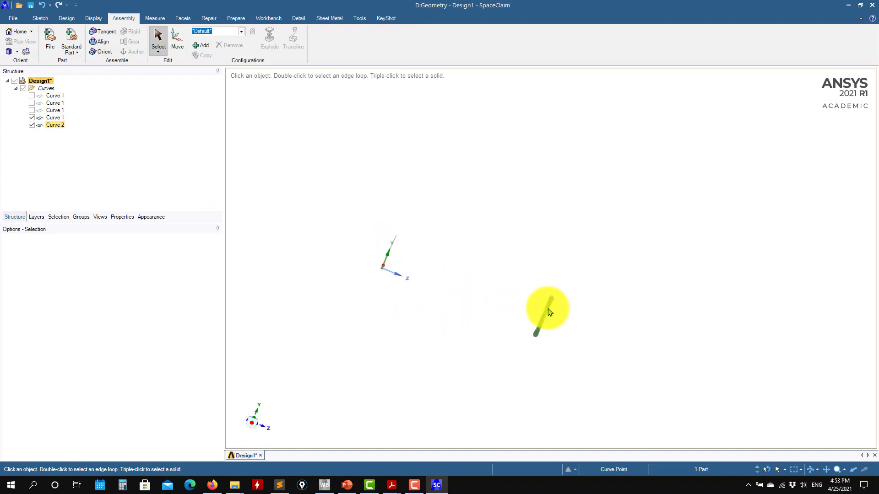
middle_drag(444, 290, 379, 271)
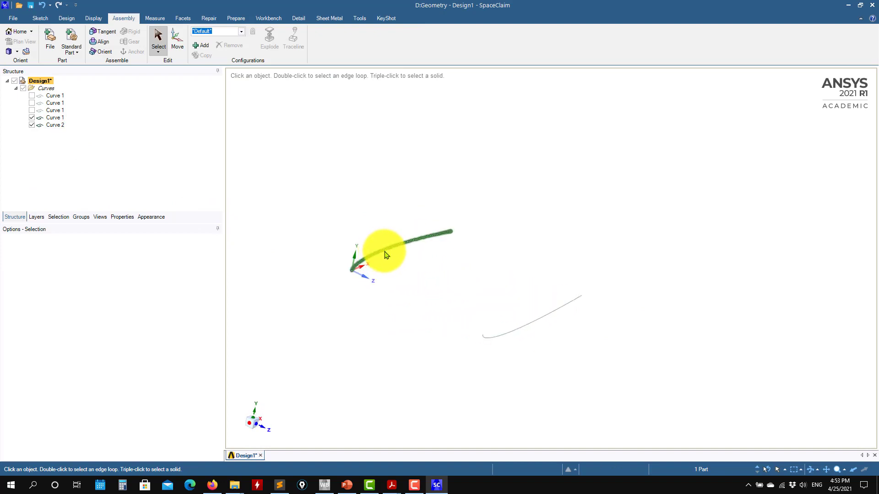
click(387, 250)
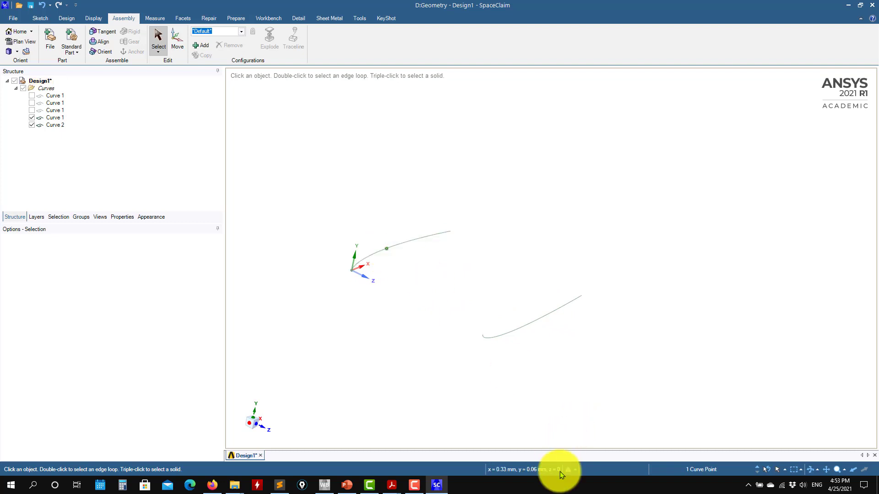
click(522, 330)
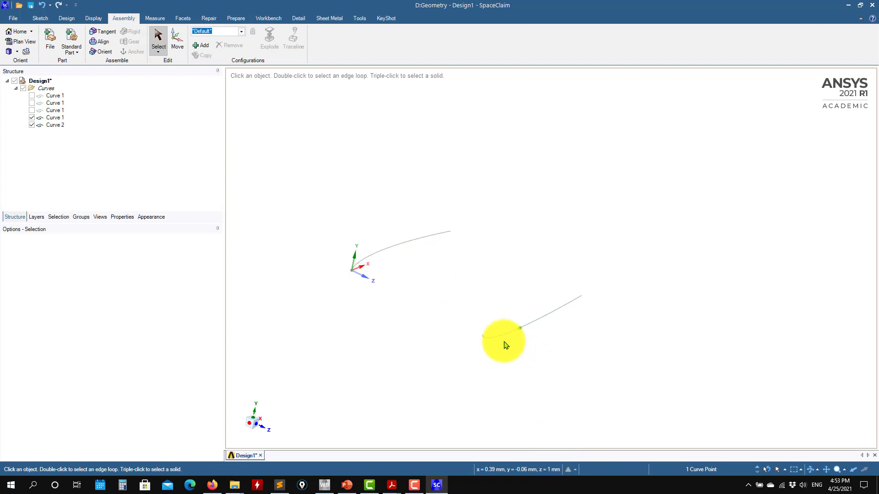
middle_drag(512, 337, 607, 356)
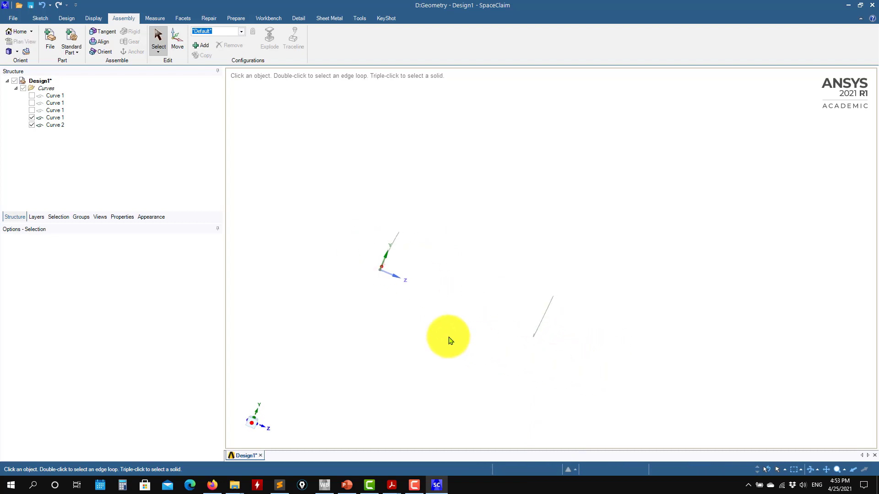
mouse_move(503, 366)
middle_down()
mouse_move(536, 377)
mouse_move(397, 341)
mouse_move(475, 337)
mouse_move(453, 335)
middle_up()
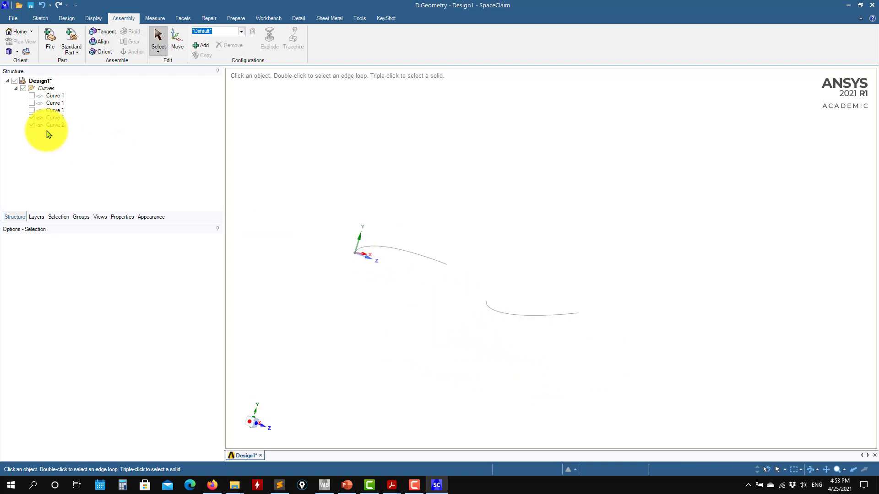
Step: Hide the two offset curves and show only the closed single-curve airfoil
click(33, 124)
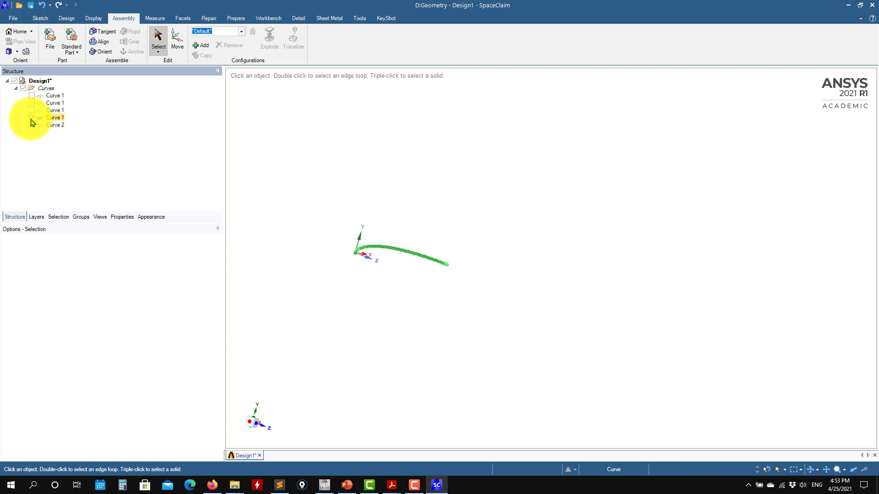
click(31, 96)
middle_drag(272, 210, 290, 186)
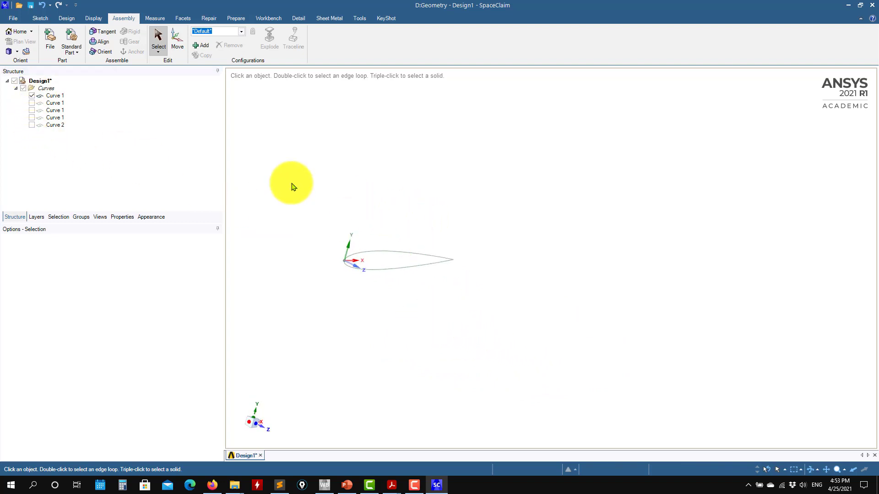
Step: Fill the closed single-curve airfoil outline to create a surface
click(68, 19)
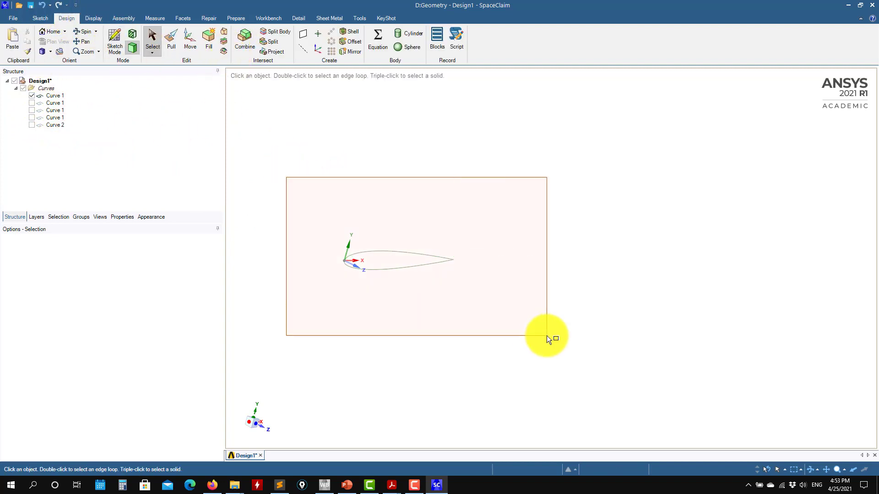
drag(547, 336, 547, 337)
click(209, 42)
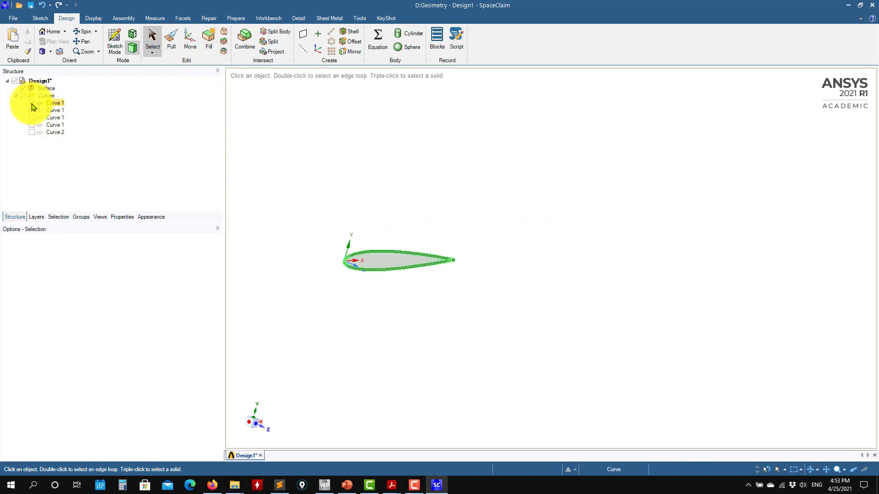
Step: Pull the filled airfoil surface perpendicular to its face into a solid wing and return to the Select tool
middle_drag(518, 253, 552, 297)
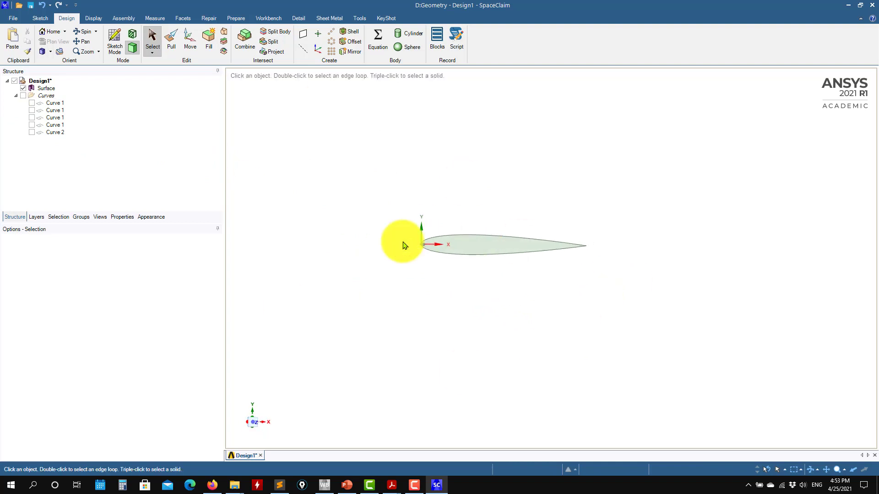
middle_drag(425, 341, 490, 329)
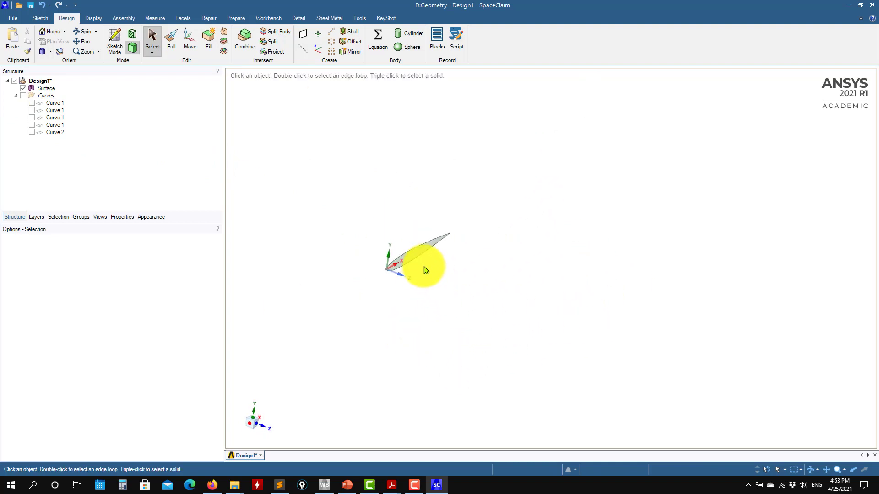
click(171, 40)
drag(411, 261, 611, 369)
middle_drag(529, 359, 453, 353)
click(444, 338)
key(s)
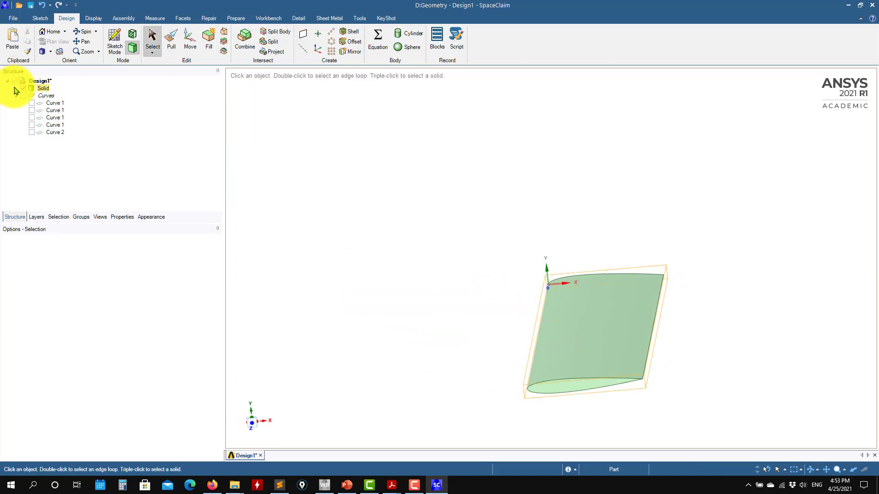
Step: Show only the separate upper and lower airfoil curves with the solid hidden, and fill their outline with a surface
click(23, 87)
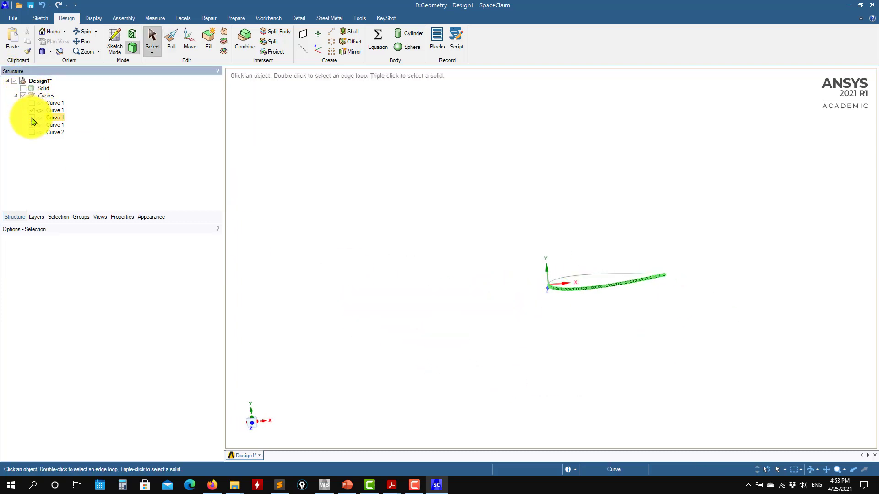
shift+middle_drag(564, 316, 501, 313)
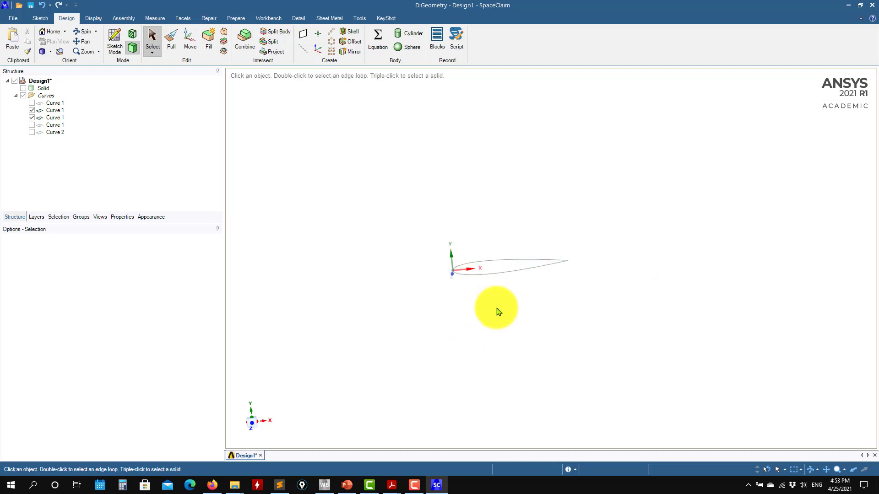
scroll(499, 312, up, 5)
drag(332, 127, 763, 323)
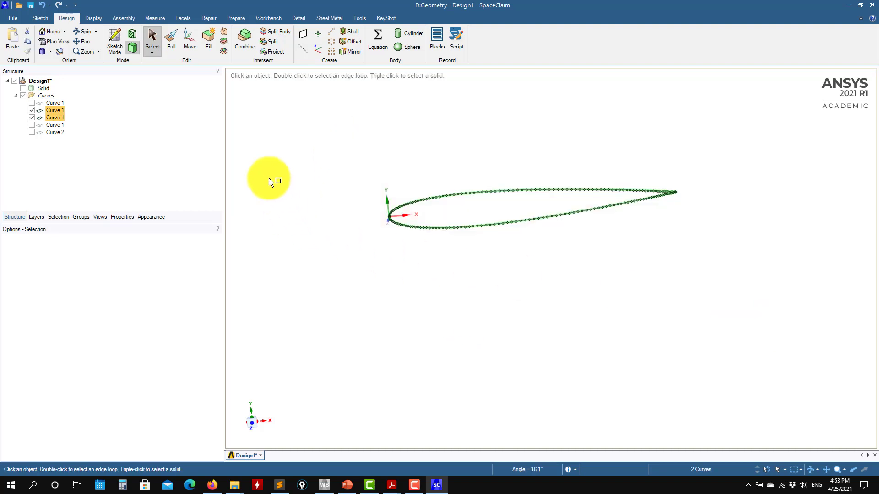
click(209, 41)
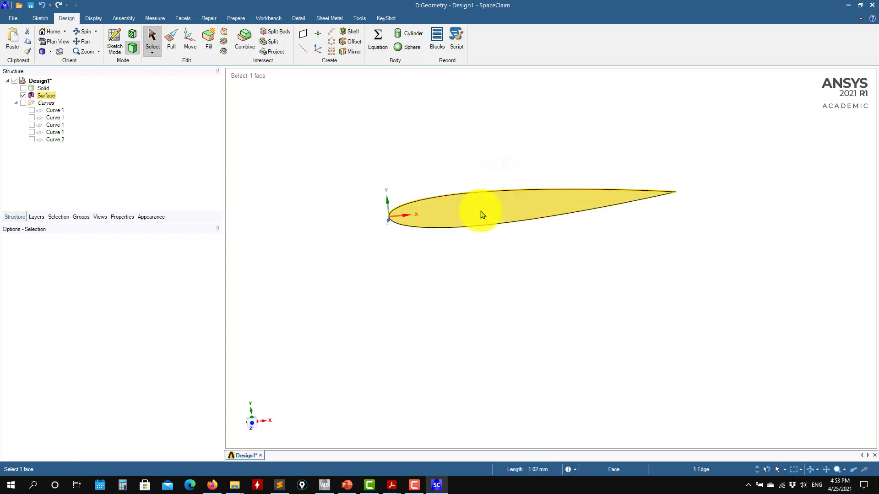
Step: Check the upper and lower boundary edges of the new surface individually
click(511, 226)
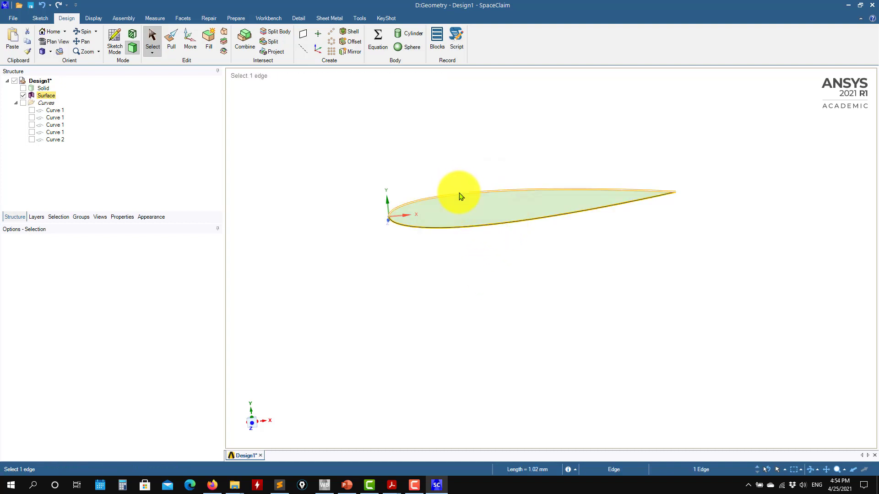
click(467, 226)
click(453, 271)
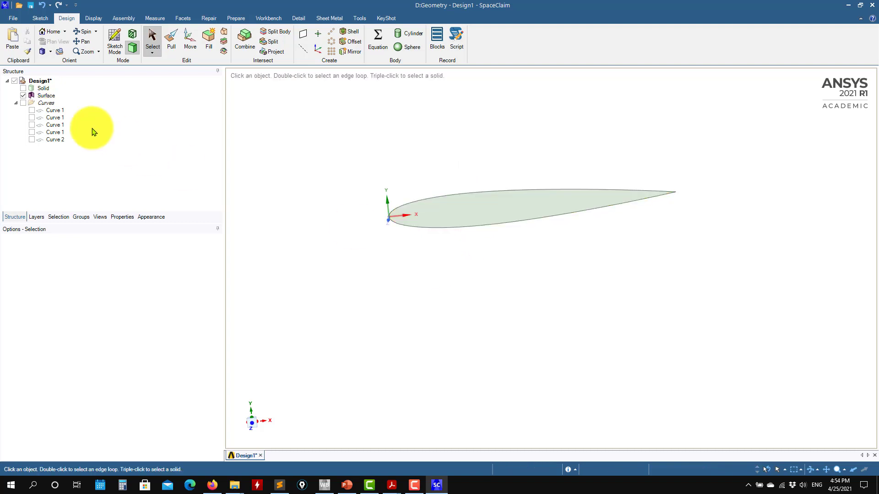
Step: Show the solid wing in place of the surface and check the boundary edge of its airfoil end face
click(23, 95)
click(23, 88)
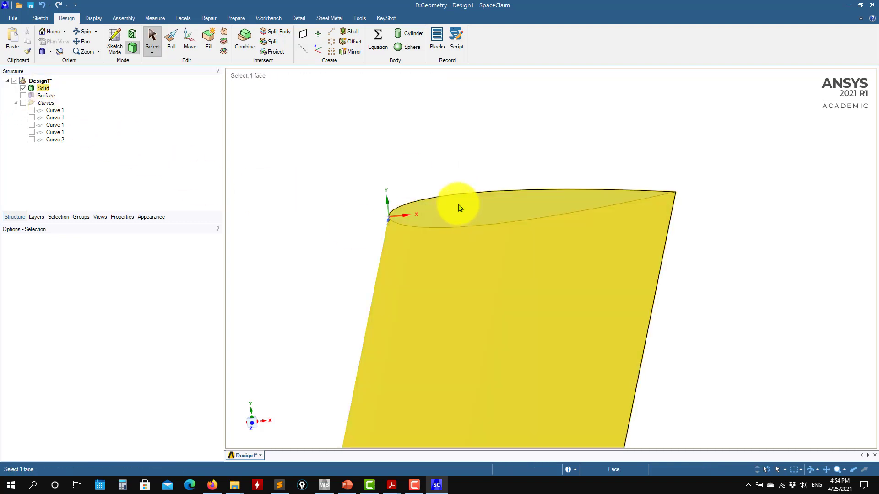
middle_drag(509, 265, 451, 406)
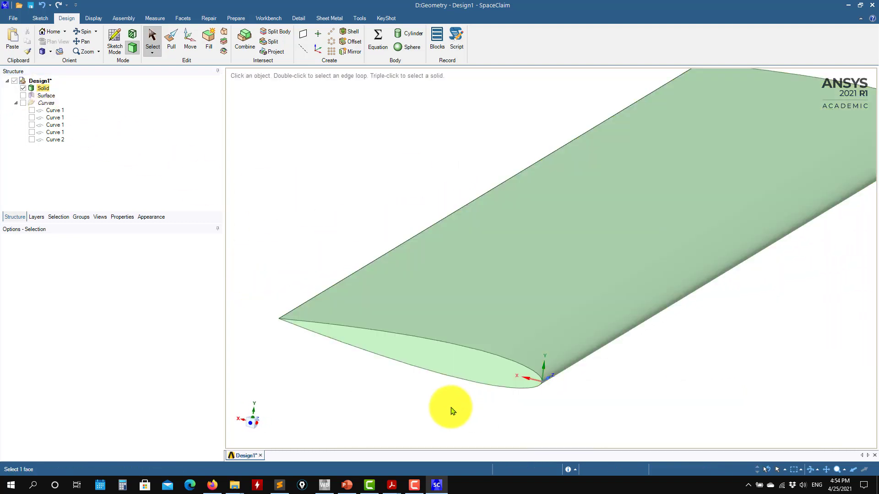
click(483, 389)
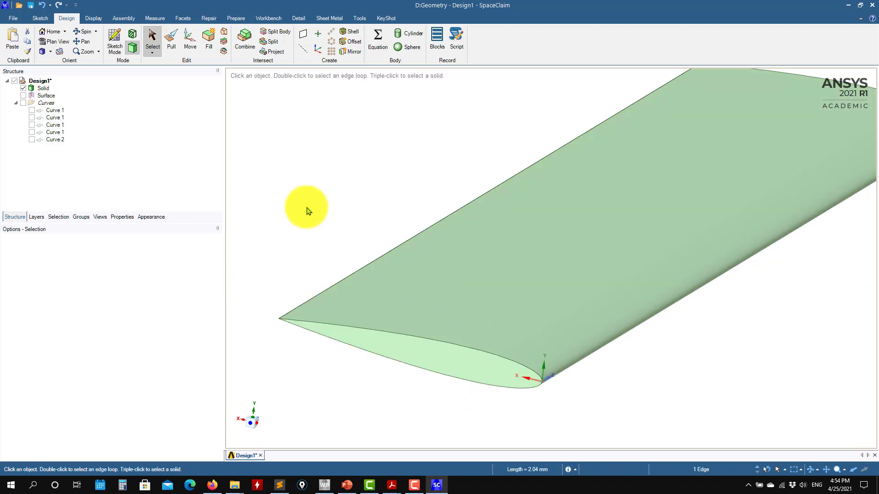
Step: Hide the solid wing, show the two-edge airfoil surface, and pull it about 0.71 mm into a second solid
click(23, 88)
click(23, 95)
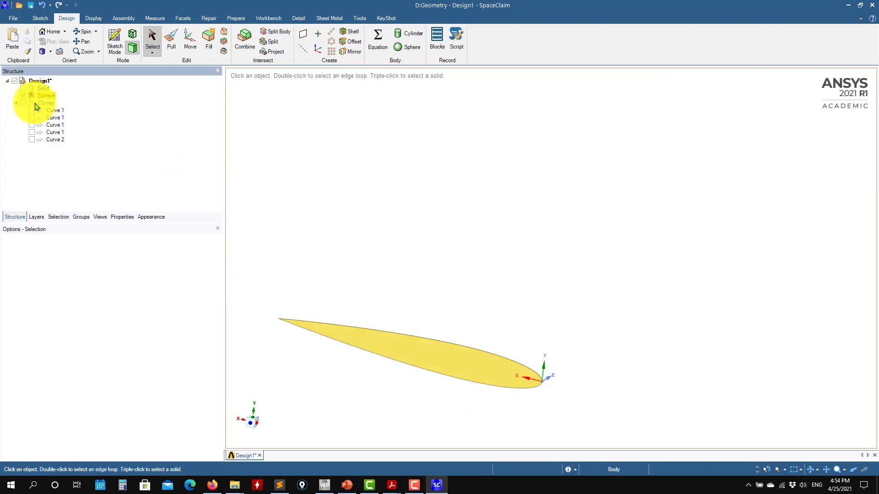
middle_drag(522, 237, 406, 349)
click(406, 349)
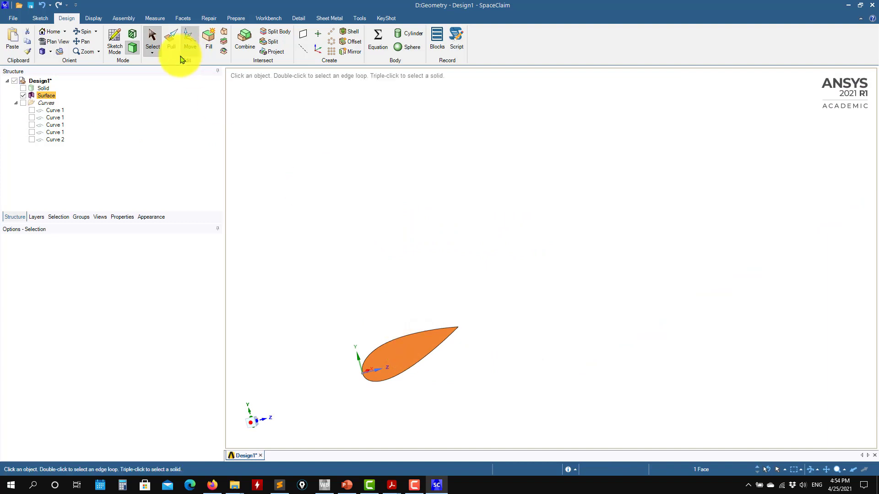
key(p)
drag(402, 357, 609, 315)
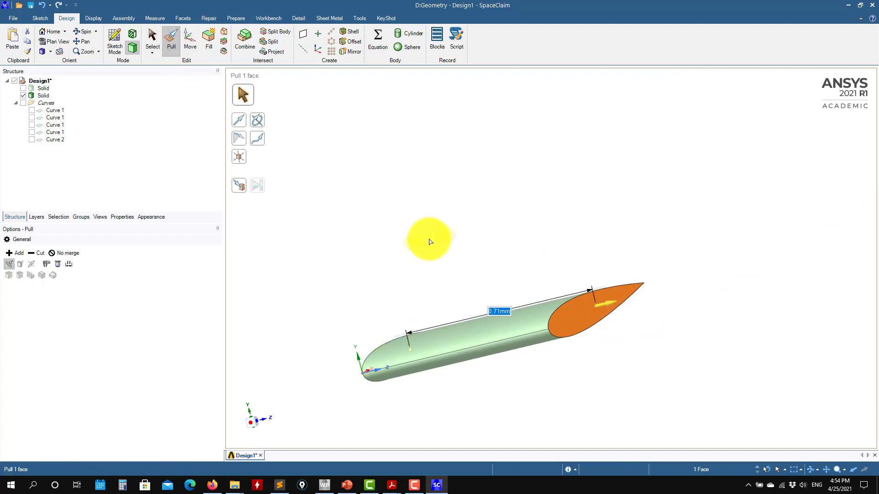
Step: Check the upper boundary edge on the airfoil end face of the newly pulled solid
middle_drag(429, 241, 539, 261)
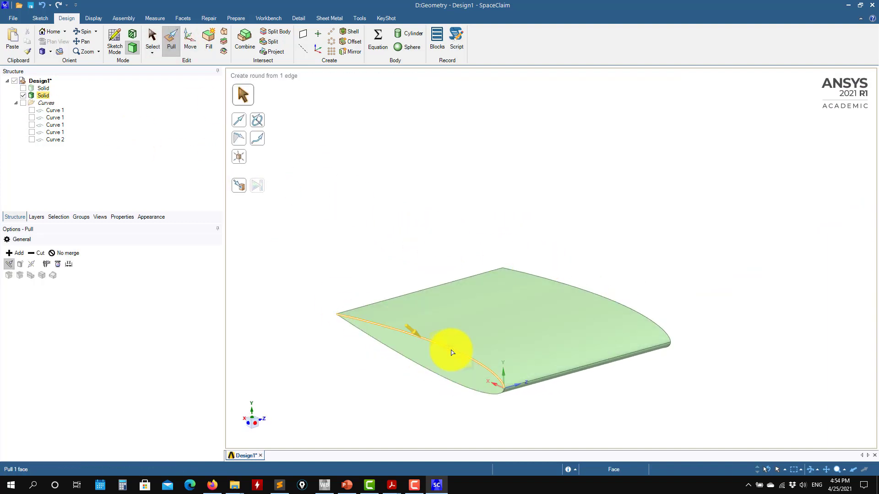
click(453, 351)
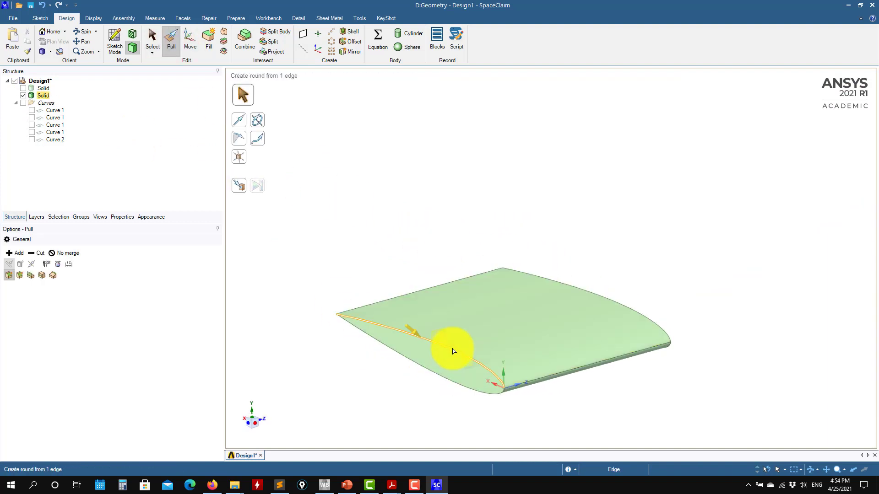
click(534, 349)
middle_drag(534, 349, 593, 334)
click(526, 229)
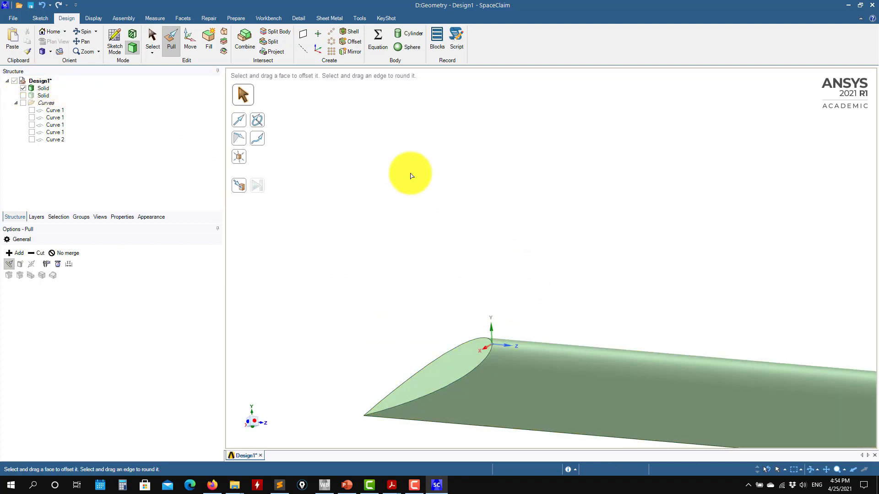
Step: Examine the longer solid wing made from the single airfoil curve on its own
middle_drag(406, 173, 551, 321)
click(551, 320)
middle_drag(548, 433, 455, 330)
click(454, 319)
key(s)
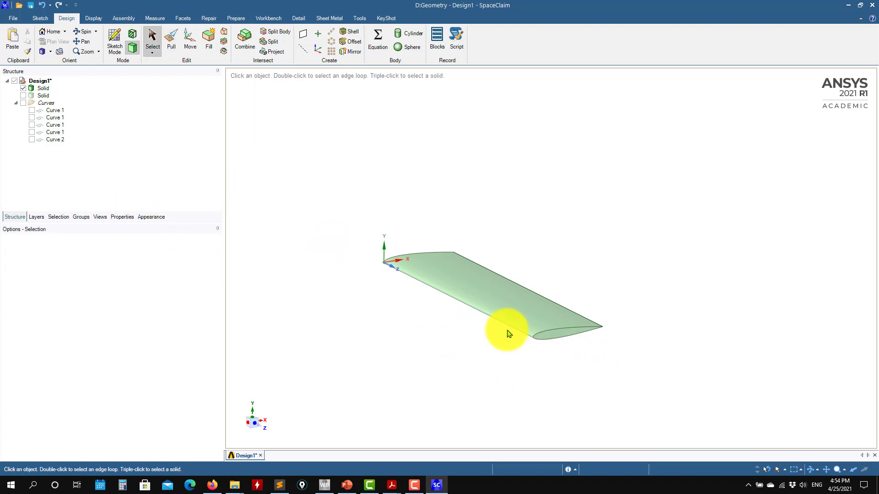
Step: Show the shorter two-edge airfoil solid, hide the longer wing, and inspect the shorter solid's separate faces
click(23, 96)
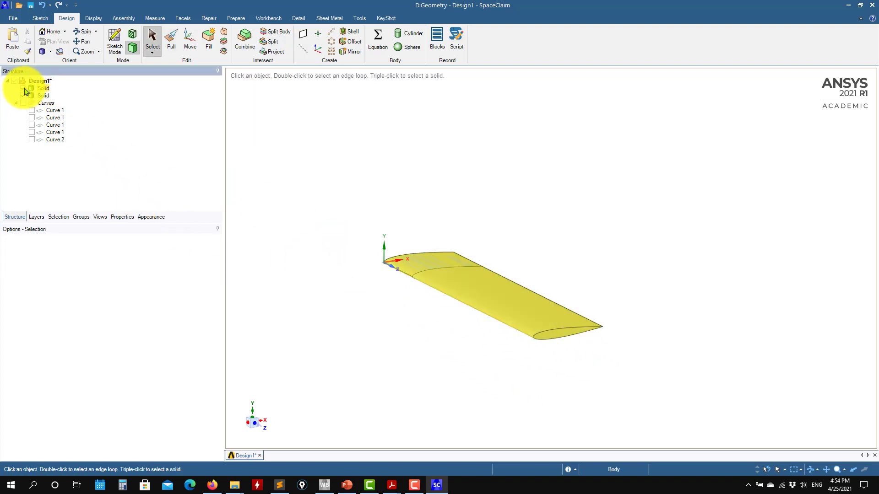
click(23, 88)
scroll(440, 289, up, 5)
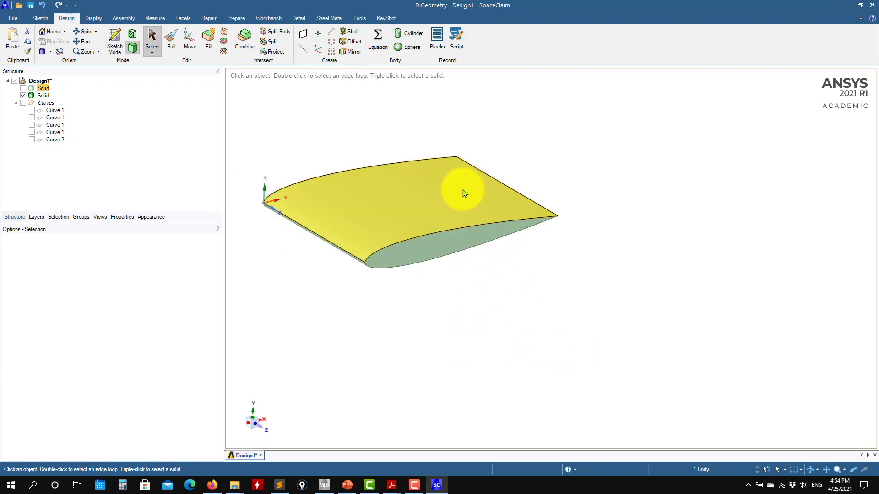
click(421, 228)
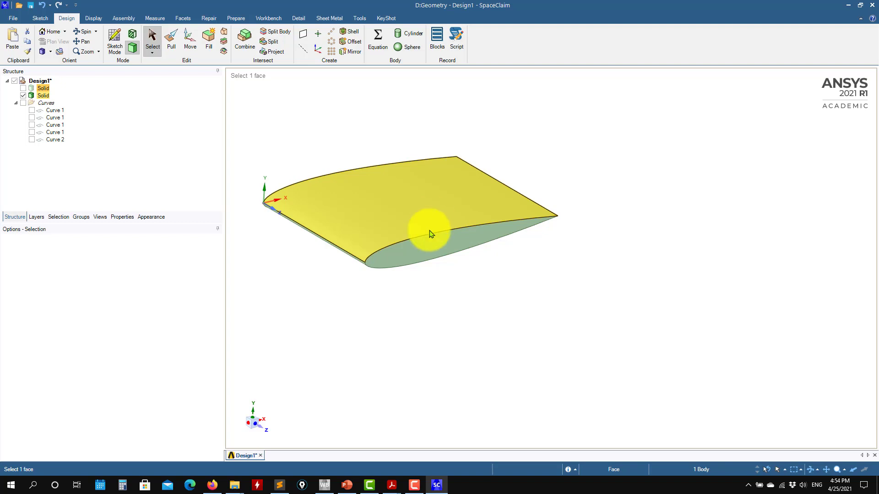
Step: Close SpaceClaim and minimize the coordinates folder window to return to the Workbench project schematic
click(775, 138)
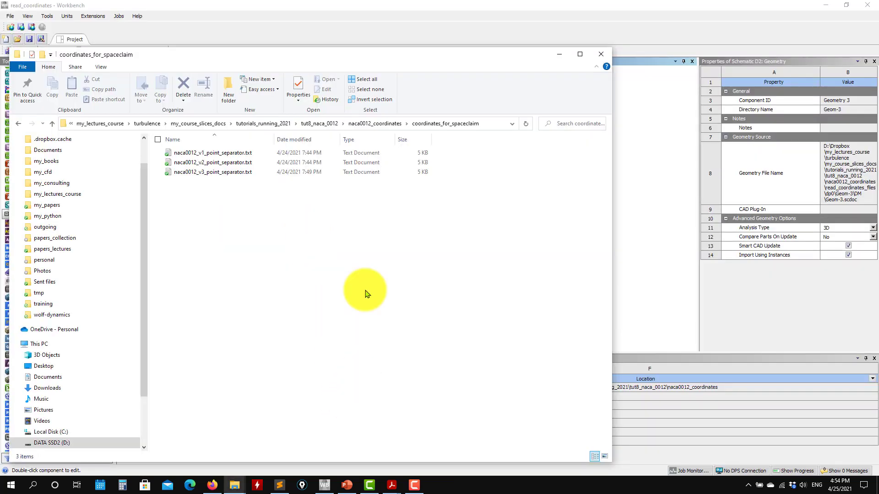
click(556, 54)
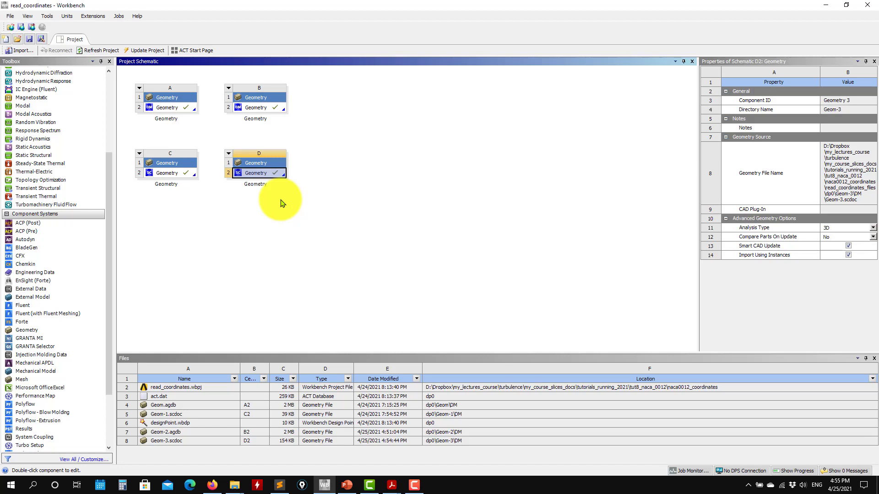
Step: Browse in File Explorer from tut8_naca_0012 to geometry_mesh_case and its Rectangular-domain-parametric folder, find the naca0012-parametric.wbpj project, and return to Workbench
click(233, 486)
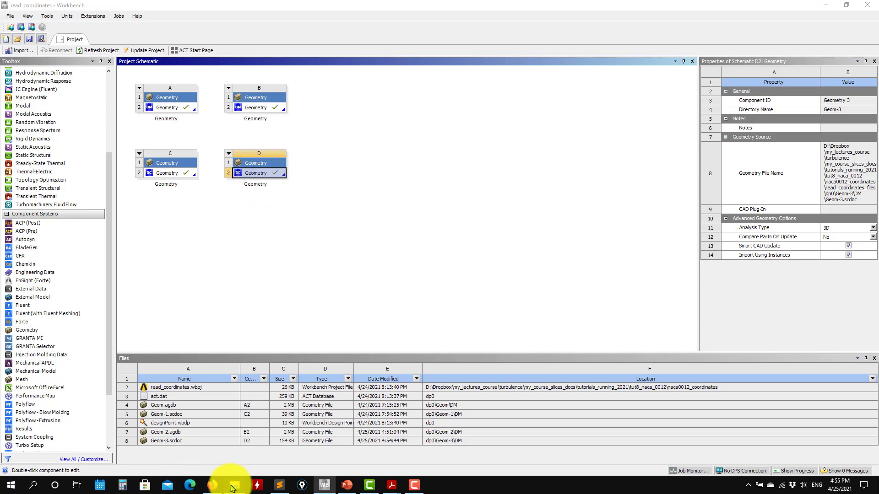
click(158, 447)
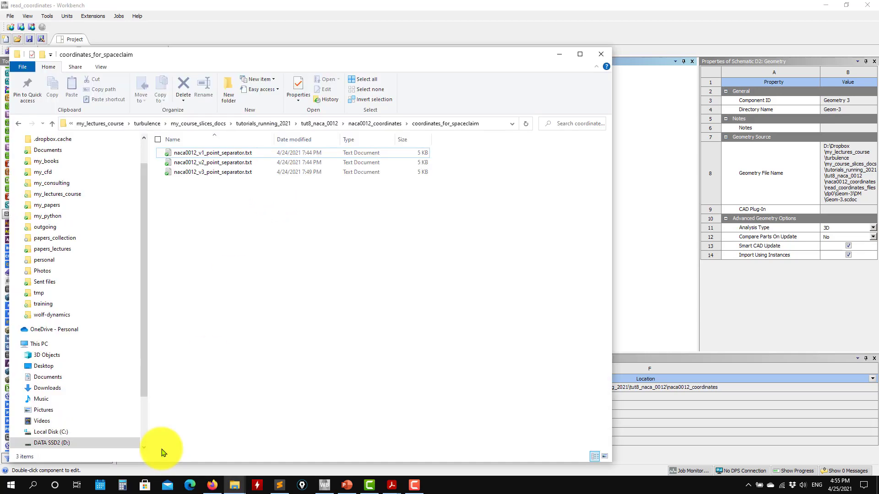
click(53, 125)
click(53, 125)
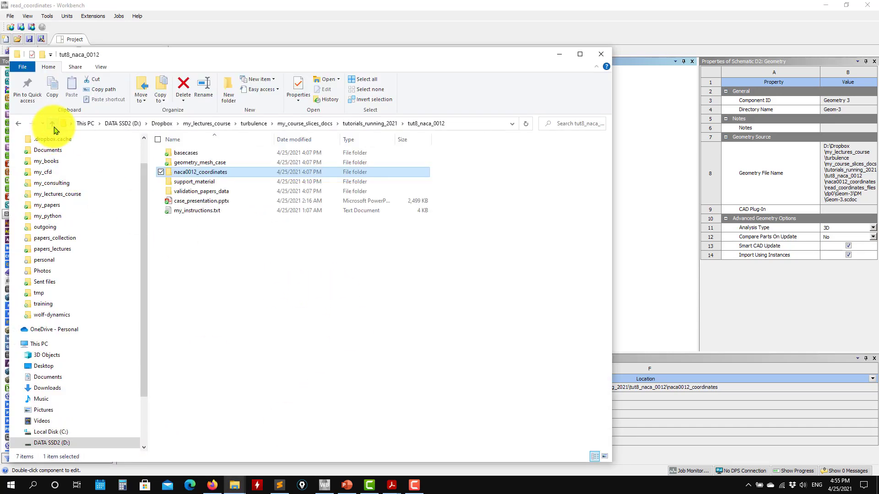
double_click(202, 164)
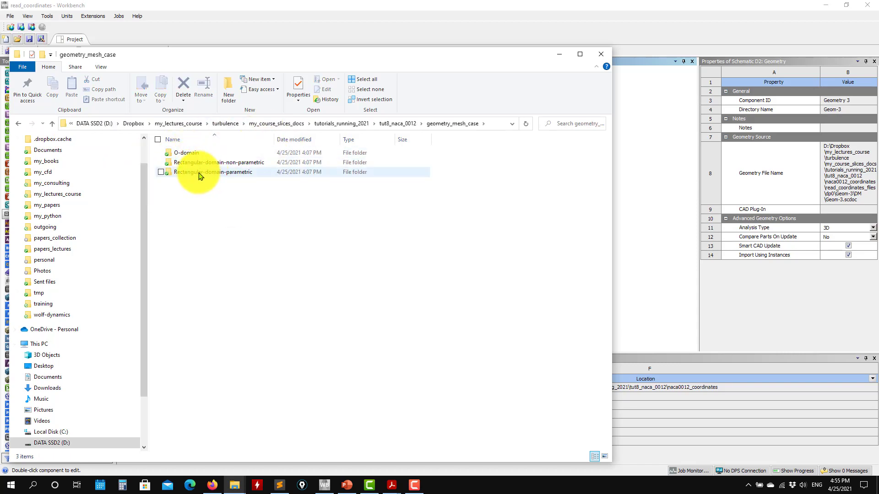
click(200, 173)
double_click(199, 176)
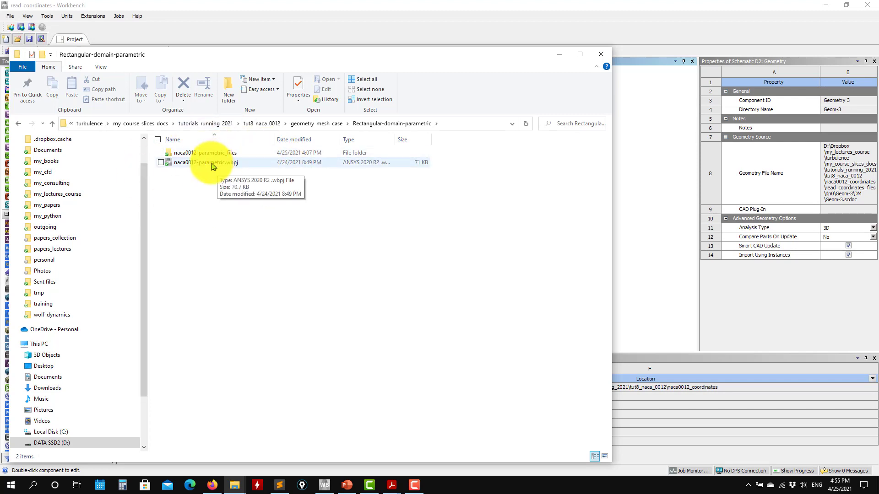
click(560, 54)
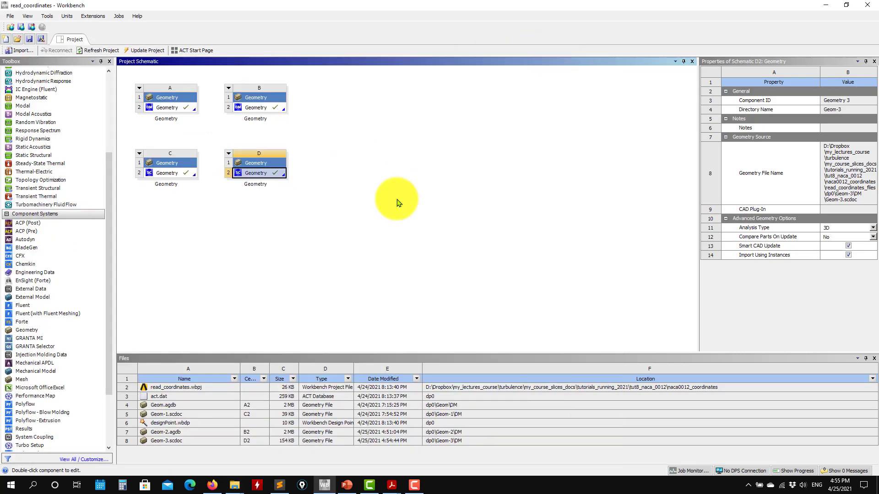